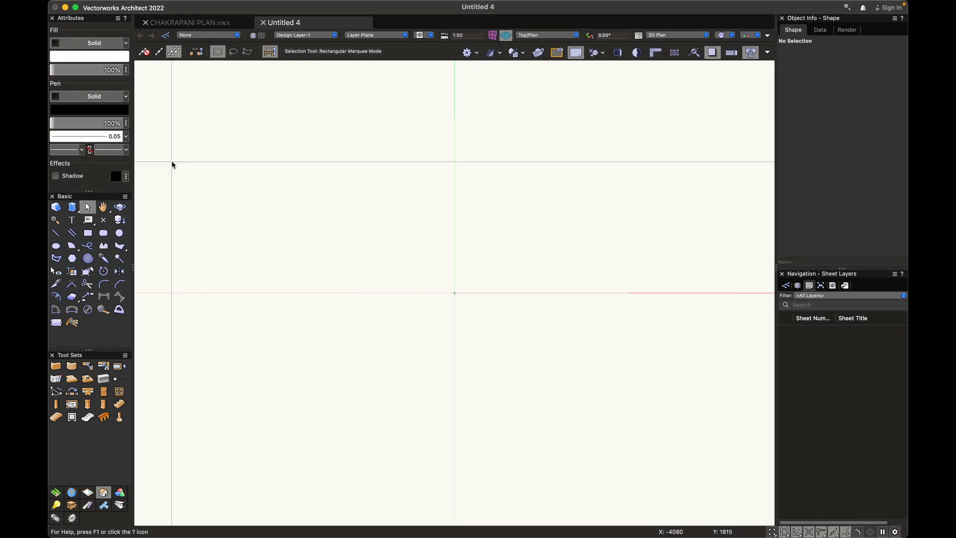
Draw a square in the empty drawing just to the left of the origin
key(4)
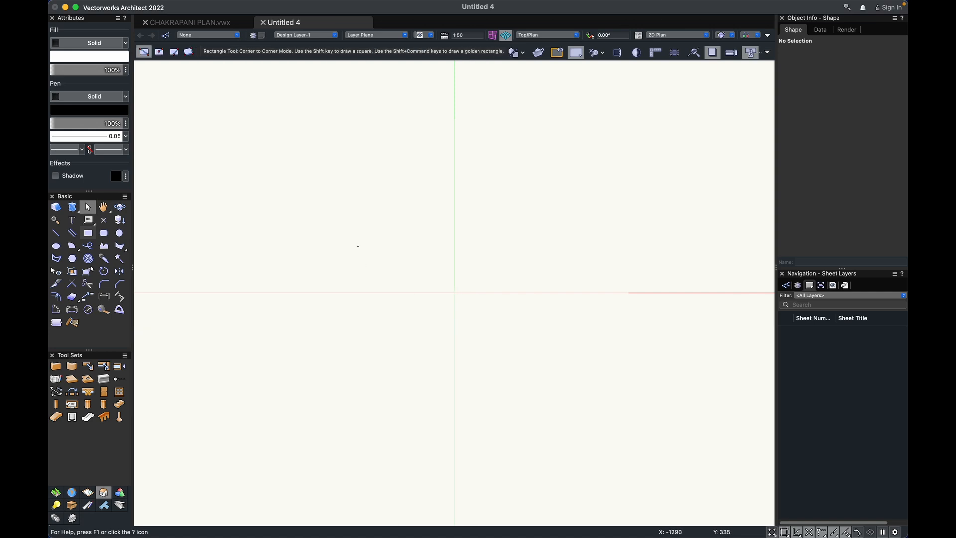
click(358, 246)
click(432, 320)
Draw a closed five-sided polyline with corner vertices to the right of the square
key(p)
click(568, 253)
click(472, 265)
click(443, 384)
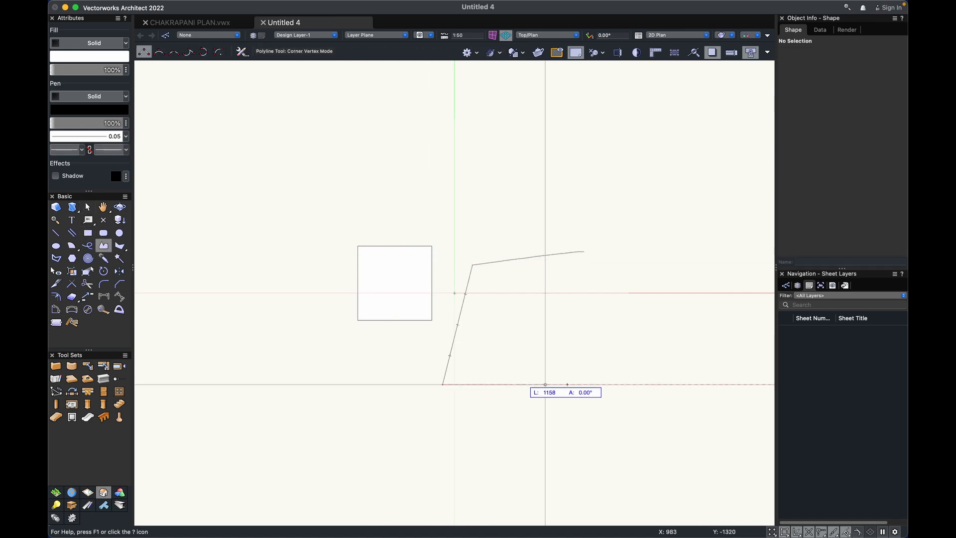
click(631, 384)
click(632, 320)
click(584, 251)
Draw a straight horizontal unstyled wall above the square and the polyline
key(9)
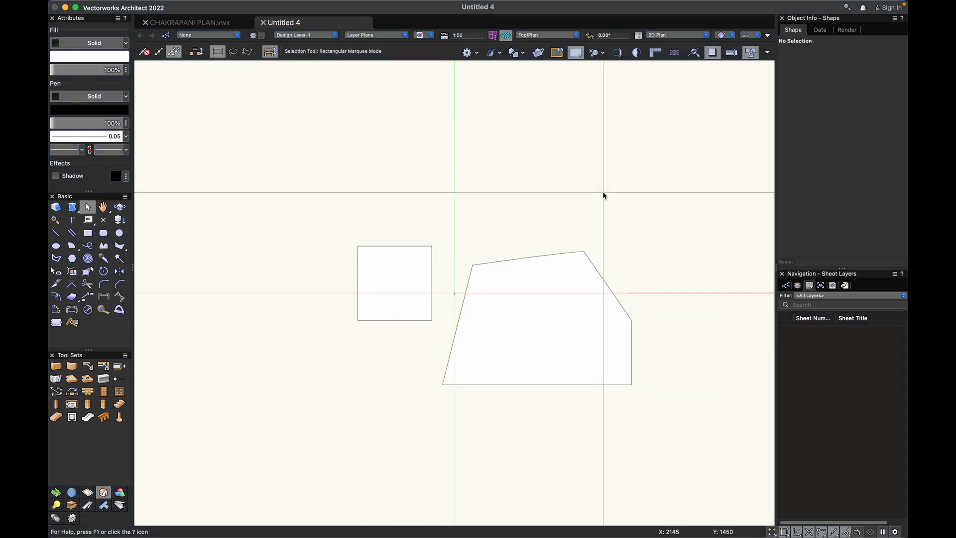
click(624, 154)
double_click(373, 154)
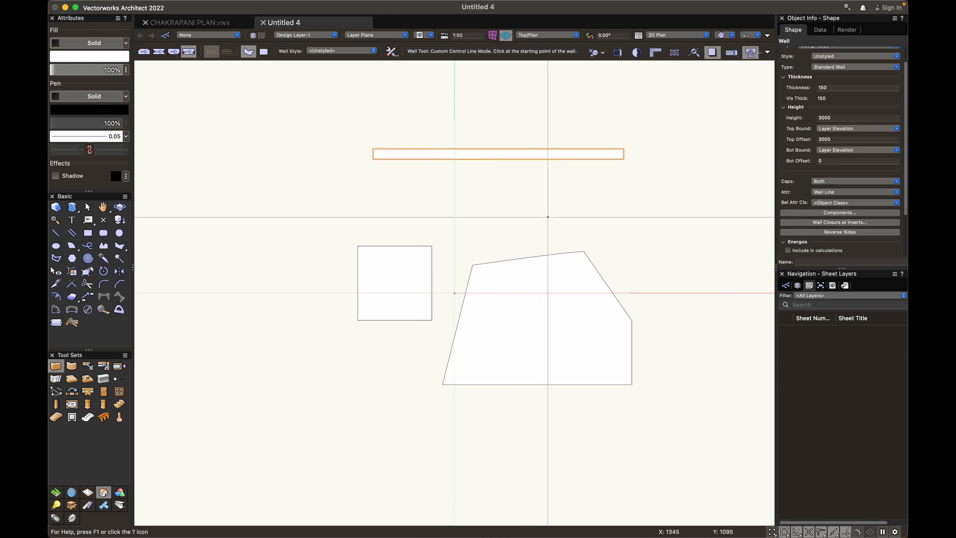
Select the wall, the square and the polyline together and delete them
key(x)
key(x)
drag(619, 111, 396, 313)
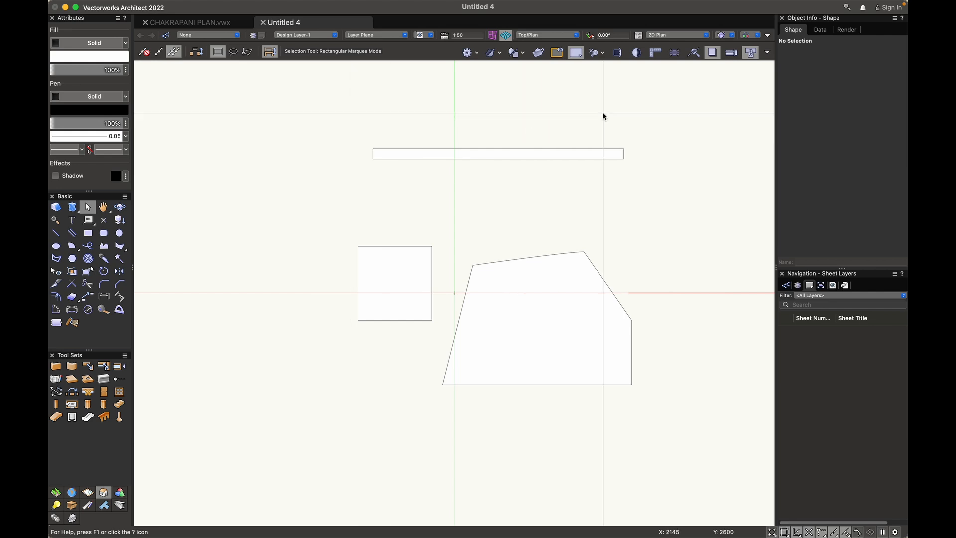
drag(602, 113, 374, 328)
key(Delete)
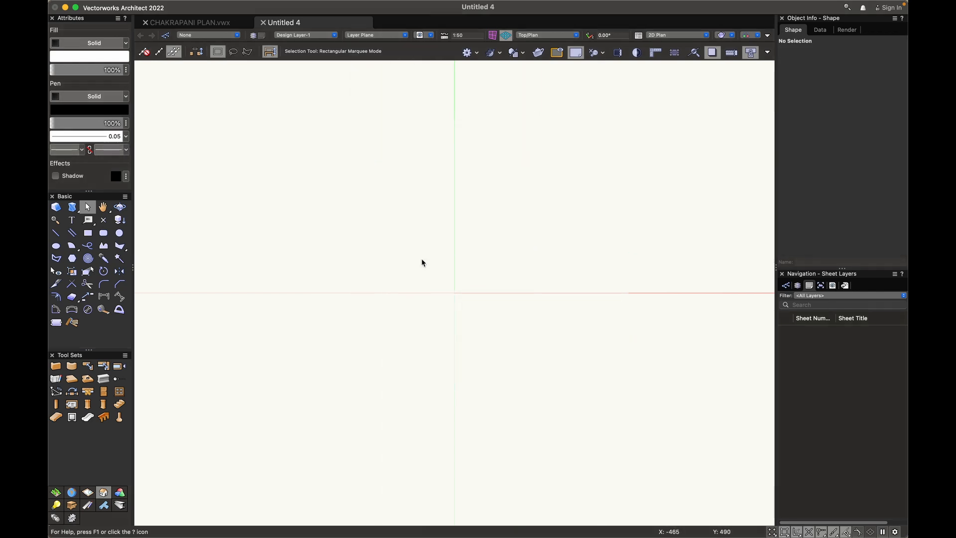
Draw a horizontal line about 1461 mm long above and to the right of the origin
key(h)
key(x)
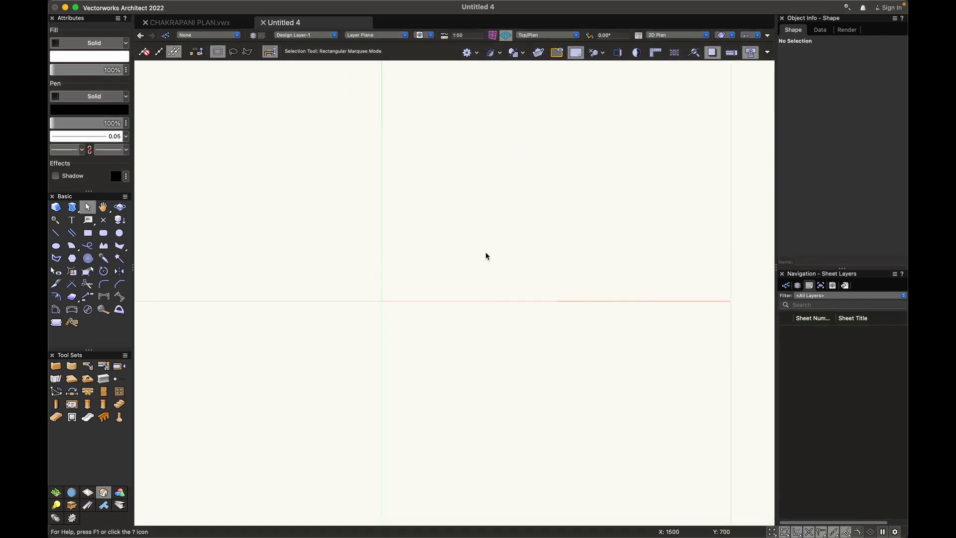
click(56, 232)
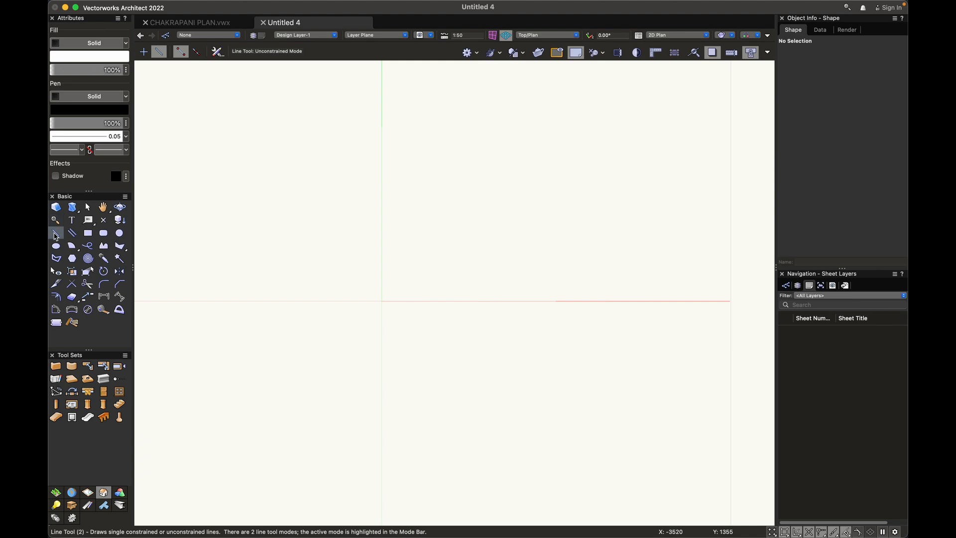
drag(549, 232, 447, 233)
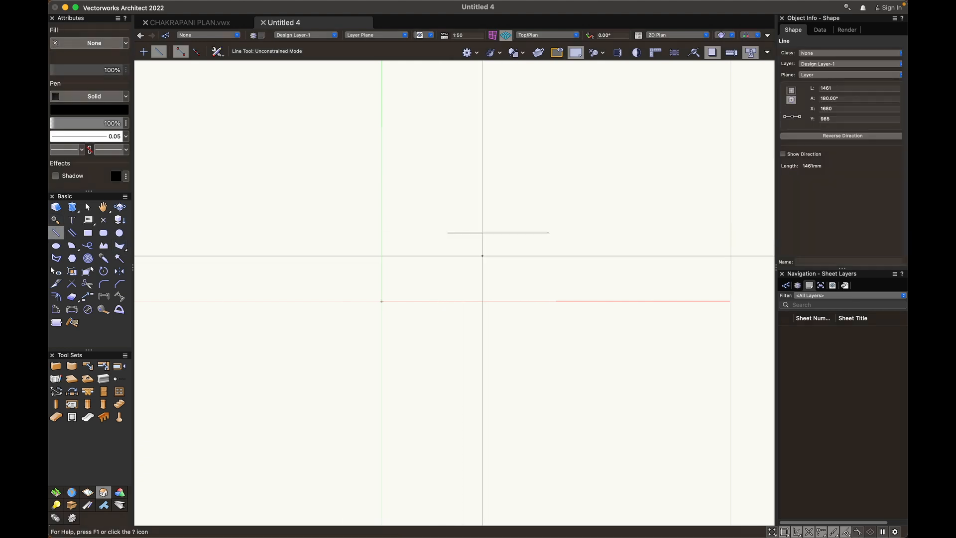
scroll(490, 242, up, 5)
key(x)
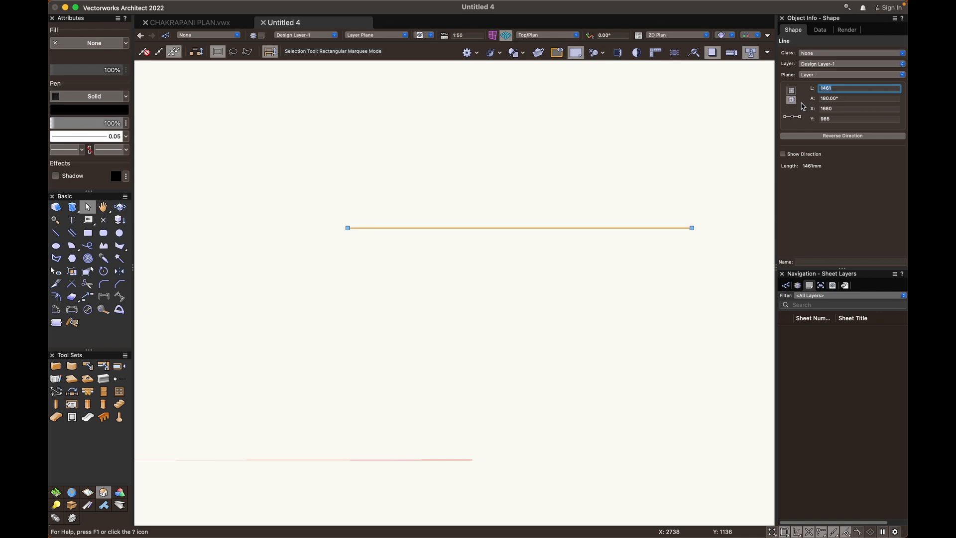
Change the document's length units to Feet & Inches
click(133, 6)
mouse_move(244, 172)
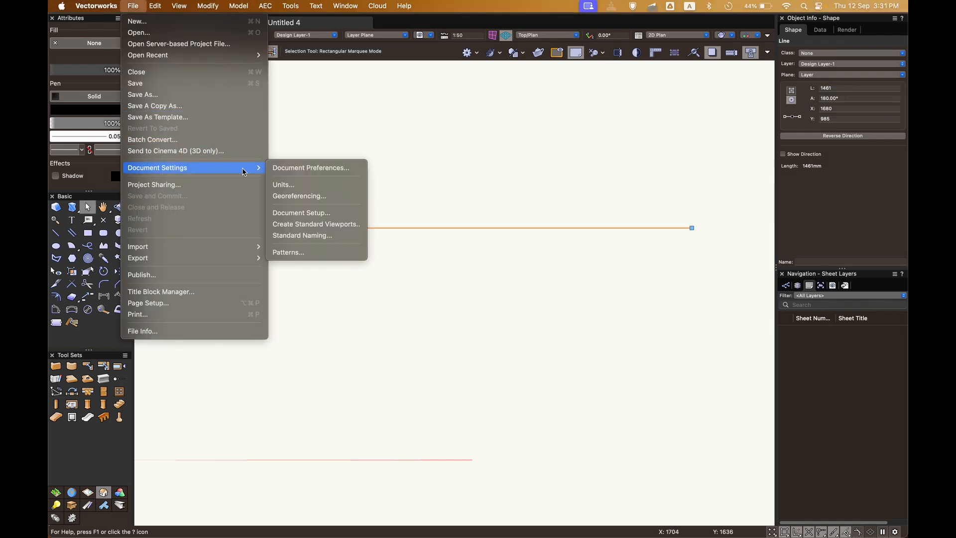
click(284, 183)
click(365, 87)
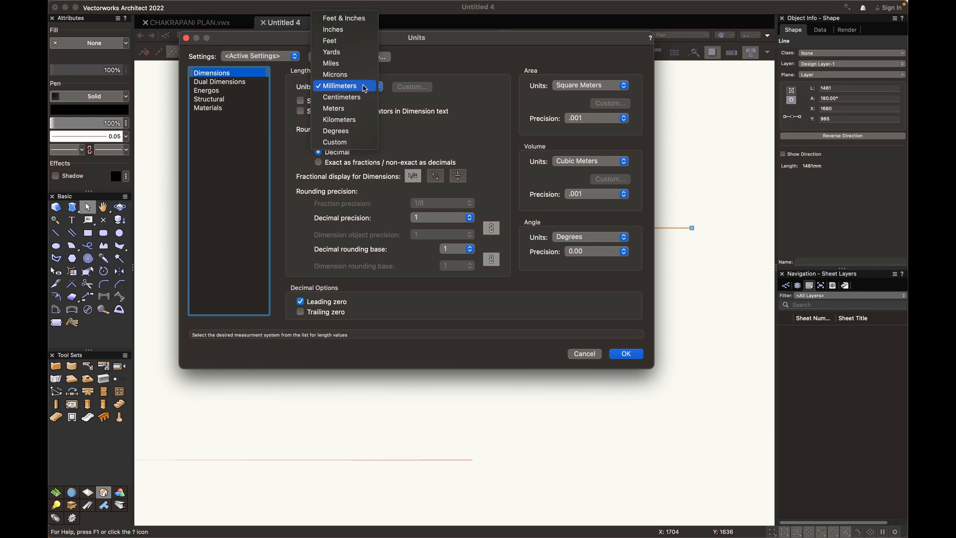
click(367, 19)
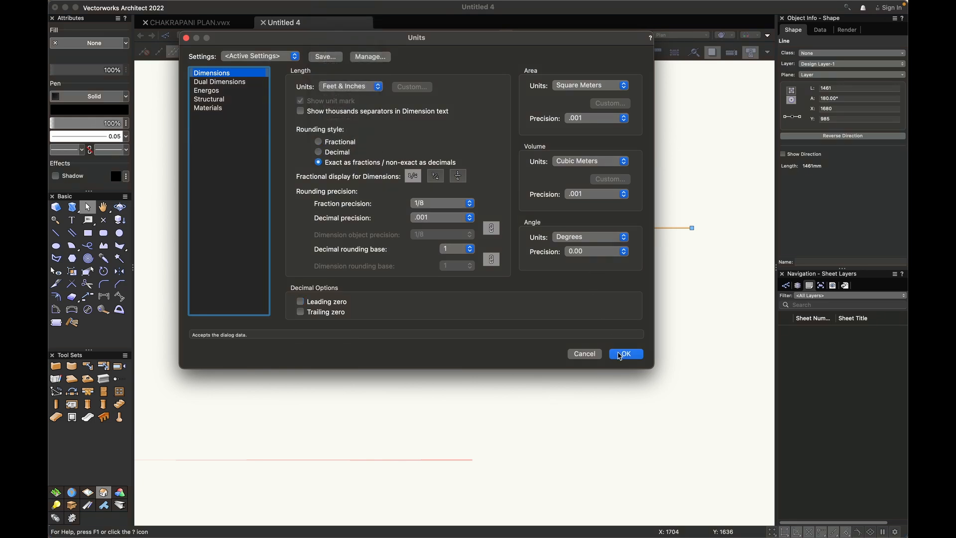
click(625, 353)
click(559, 342)
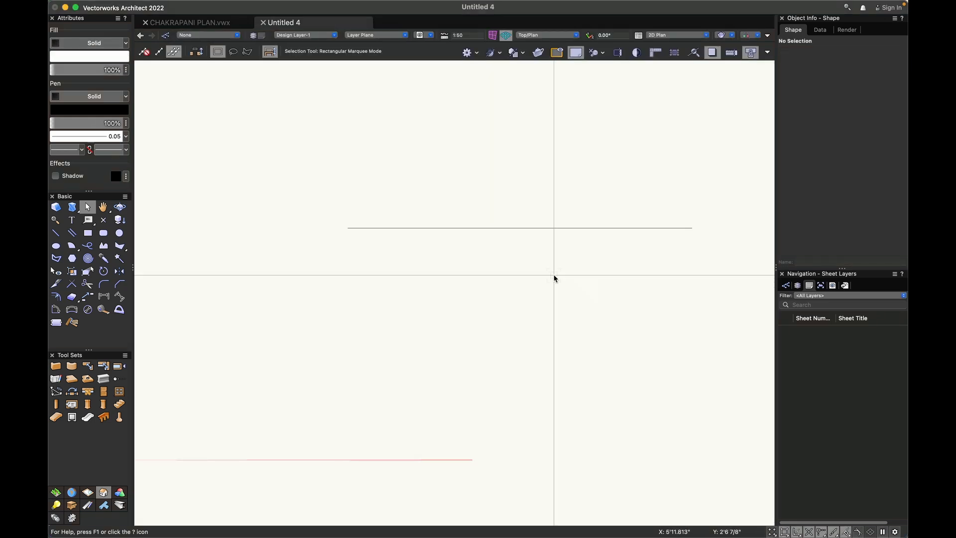
Set the horizontal line's length to 5'0" and deselect it
click(617, 228)
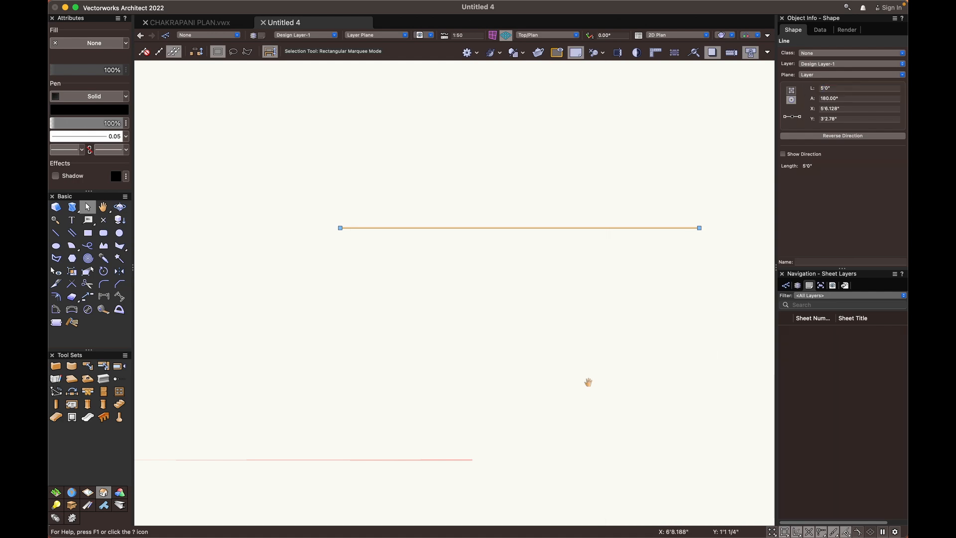
scroll(572, 373, right, 3)
click(263, 170)
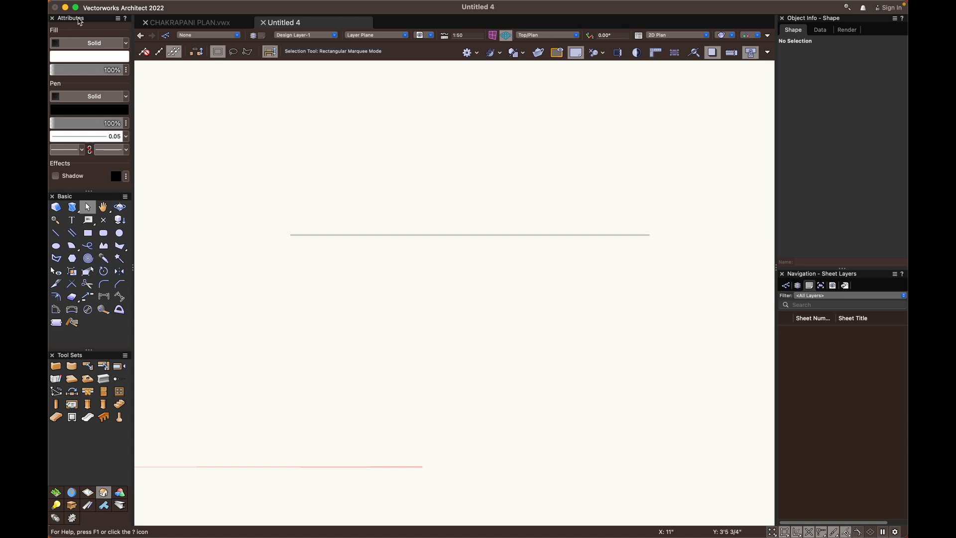
Close the Attributes palette and show it again
click(52, 19)
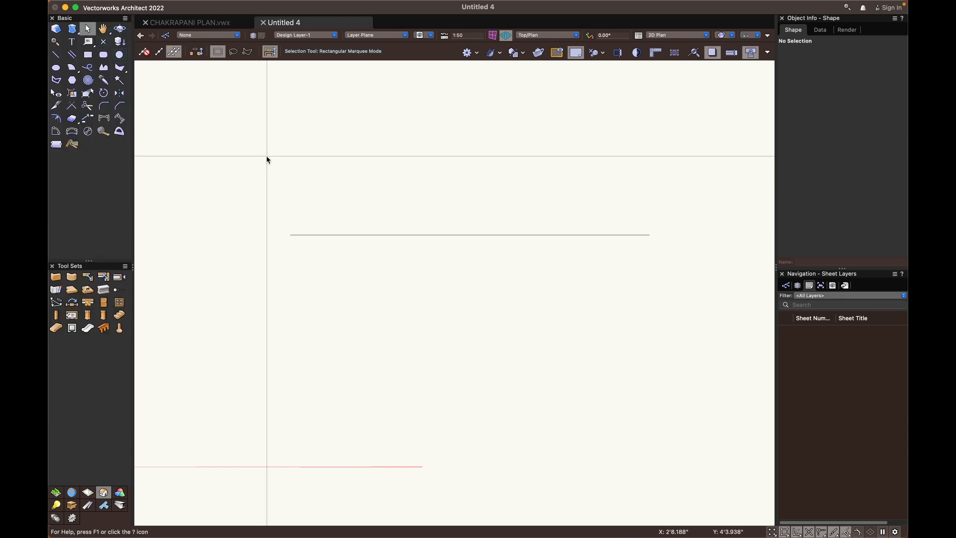
click(339, 5)
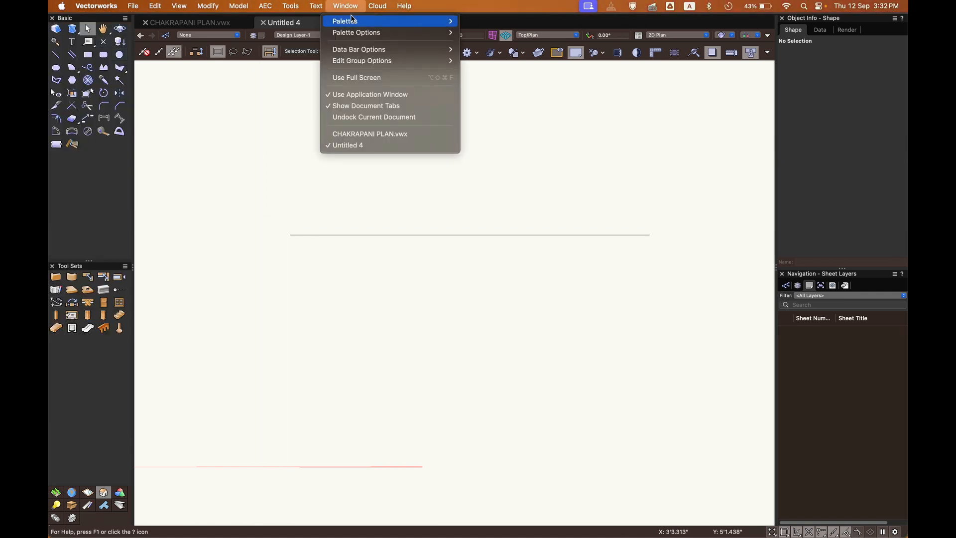
mouse_move(354, 21)
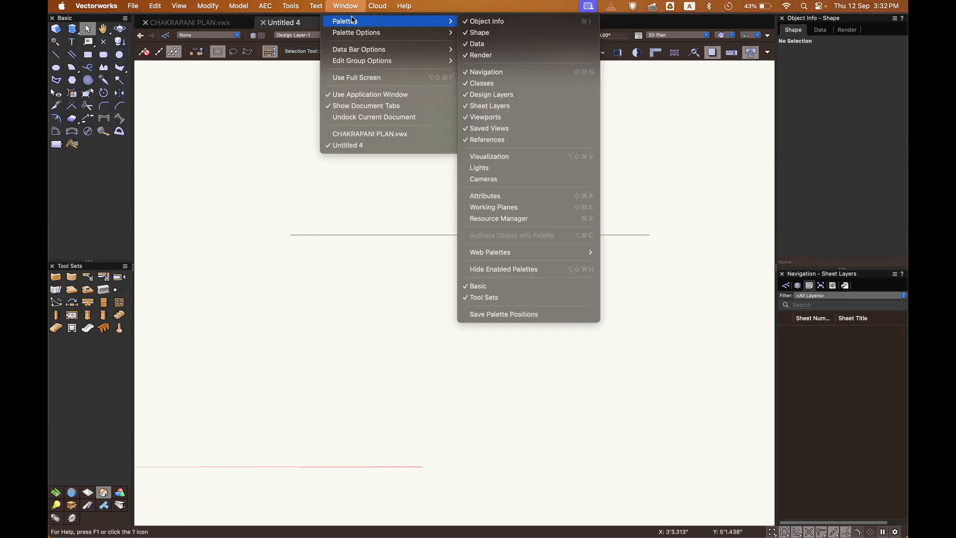
click(494, 196)
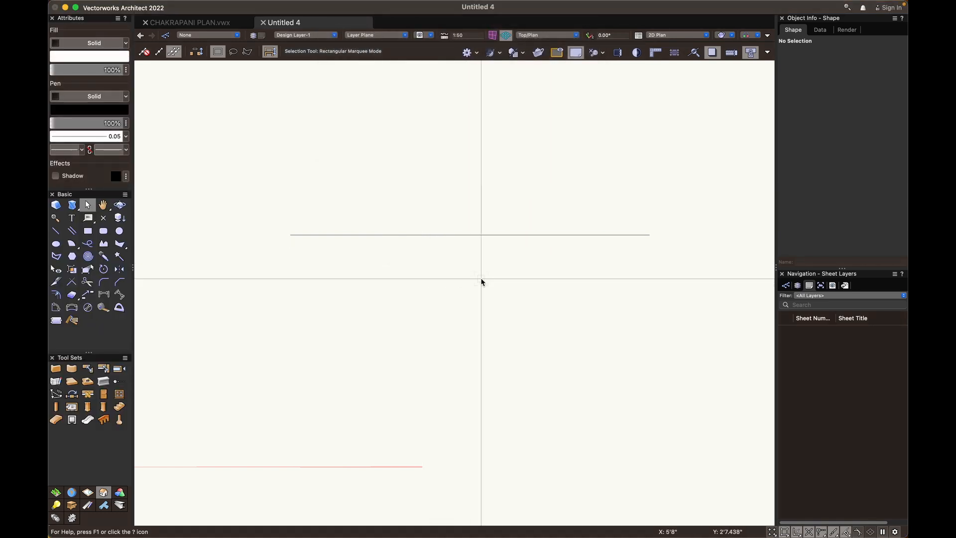
Set the horizontal line's thickness to 0.35 and deselect it
click(396, 234)
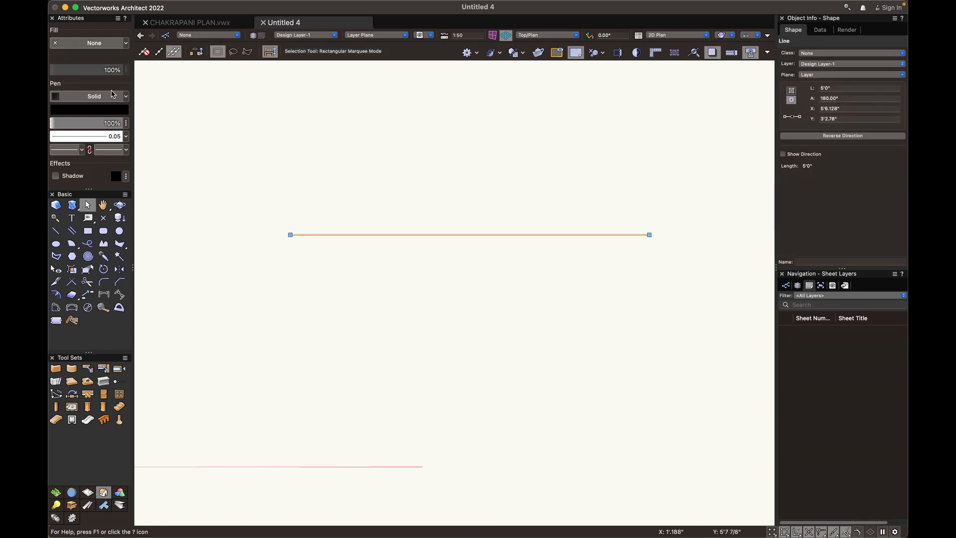
click(100, 136)
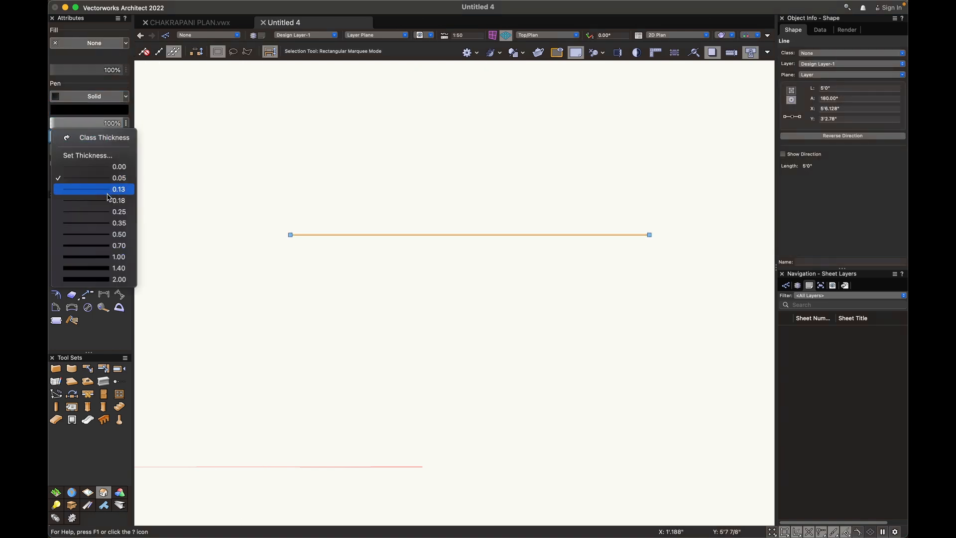
click(109, 223)
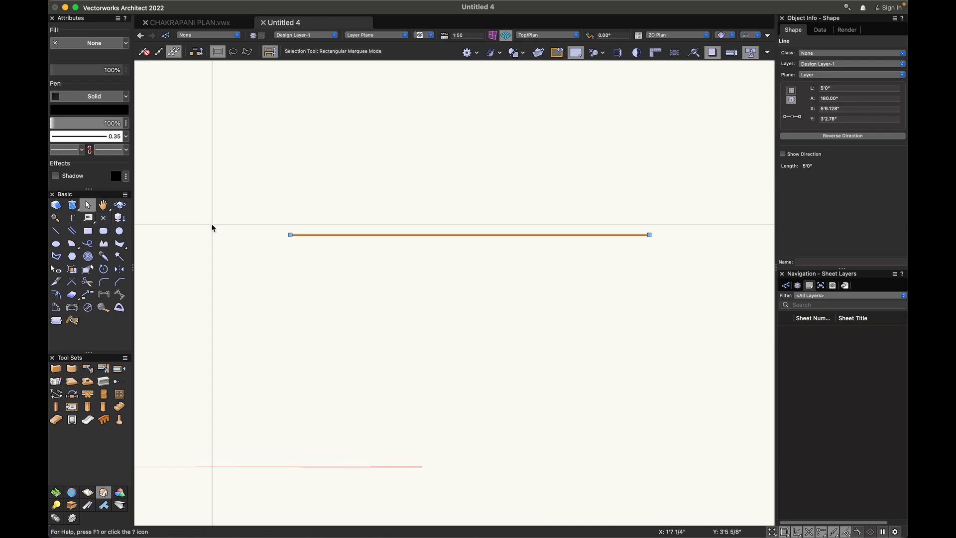
click(380, 248)
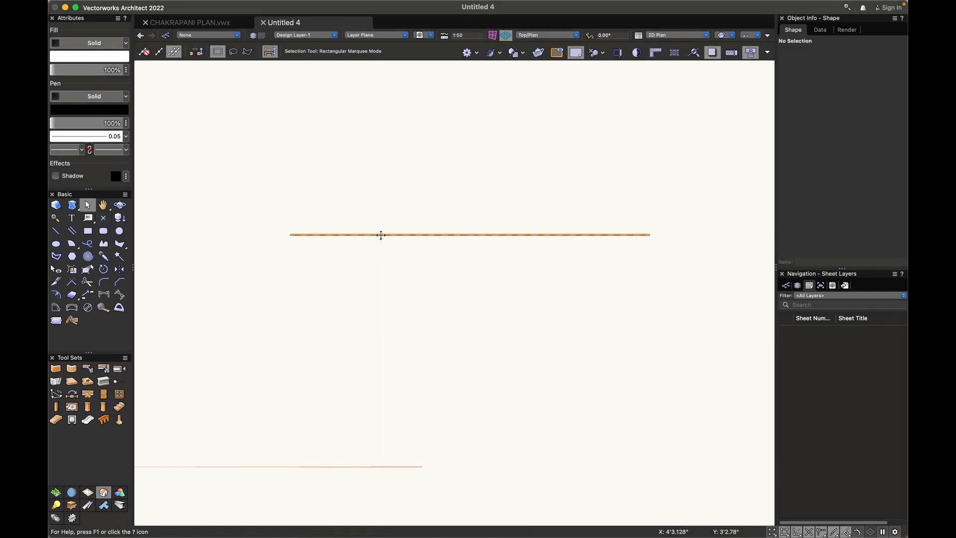
Duplicate the line about 5" straight below the original and set the copy's thickness to 1.40
alt+drag(381, 235, 382, 264)
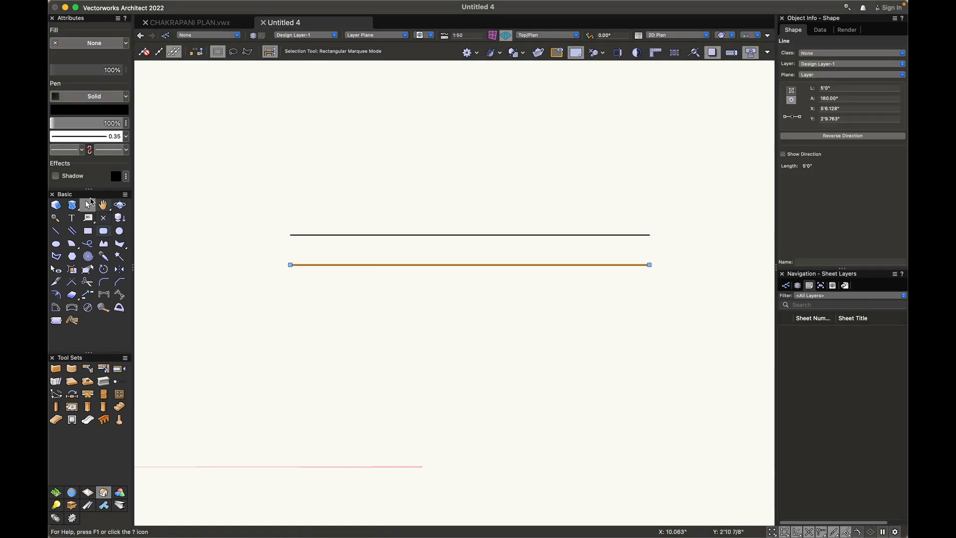
click(92, 138)
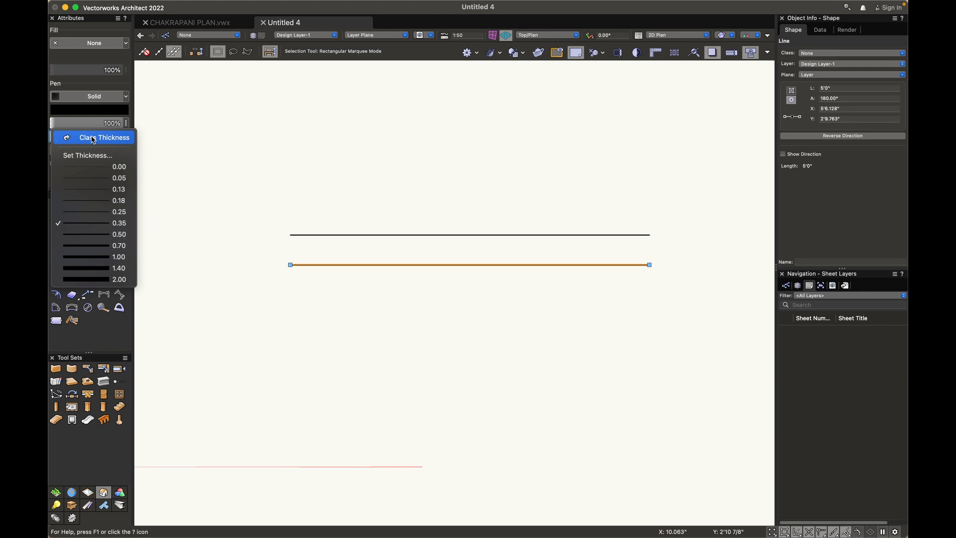
click(99, 269)
click(511, 335)
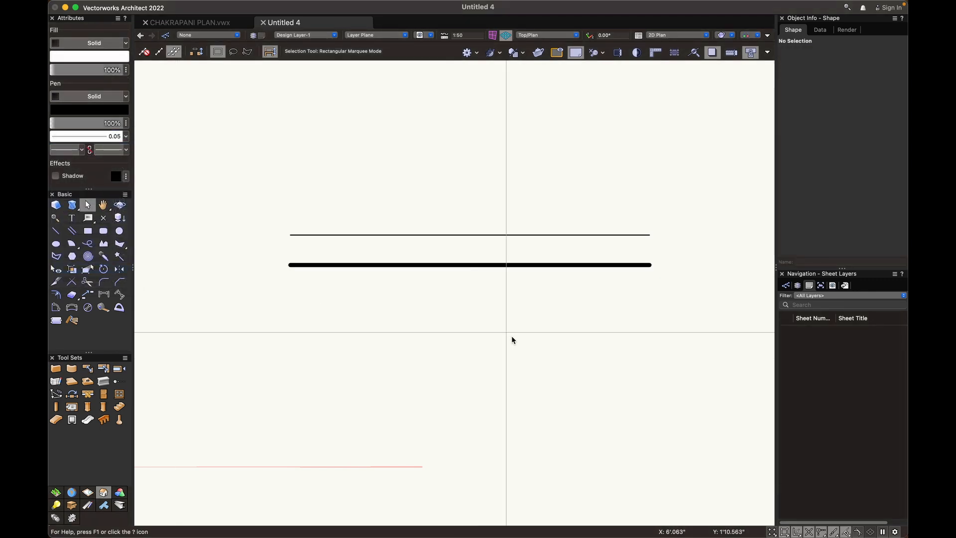
key(super+a)
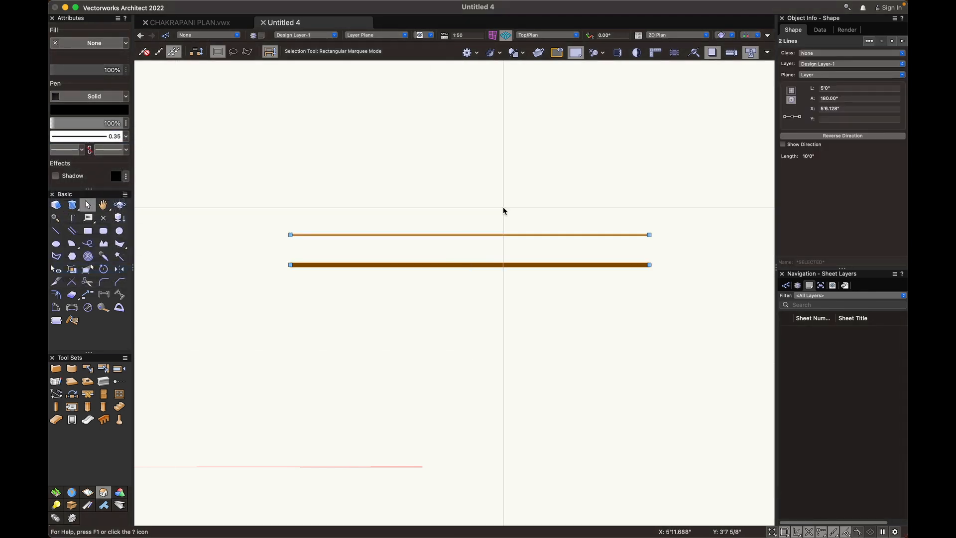
click(582, 324)
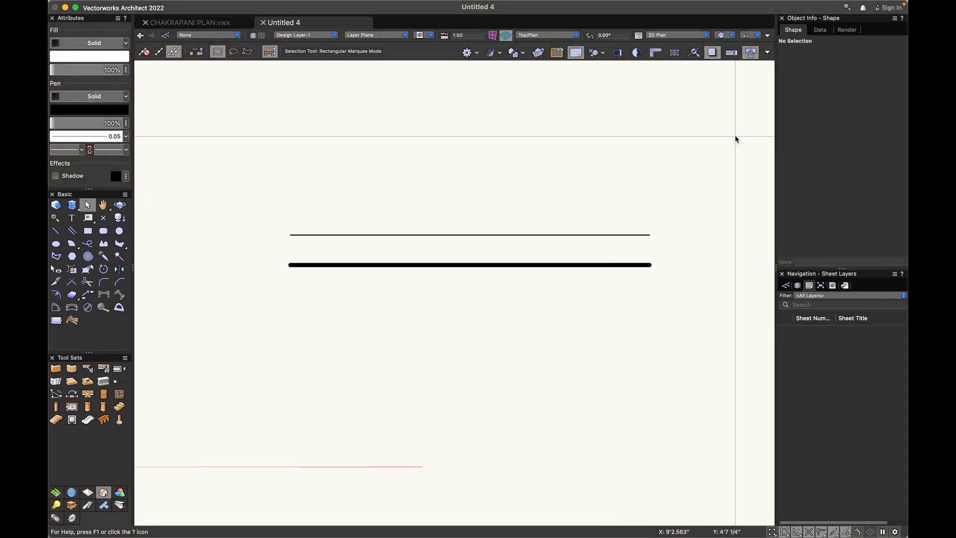
scroll(521, 274, down, 4)
scroll(521, 274, up, 4)
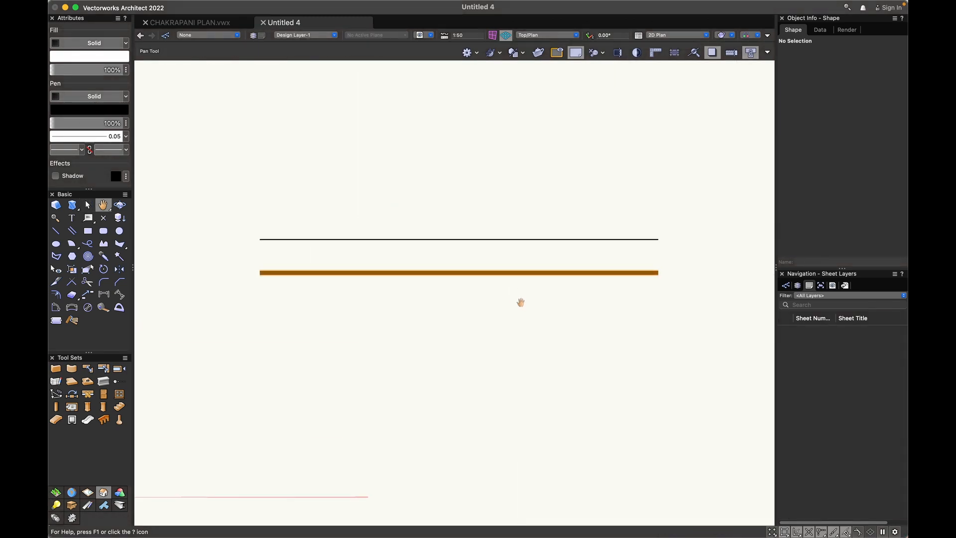
drag(475, 161, 429, 312)
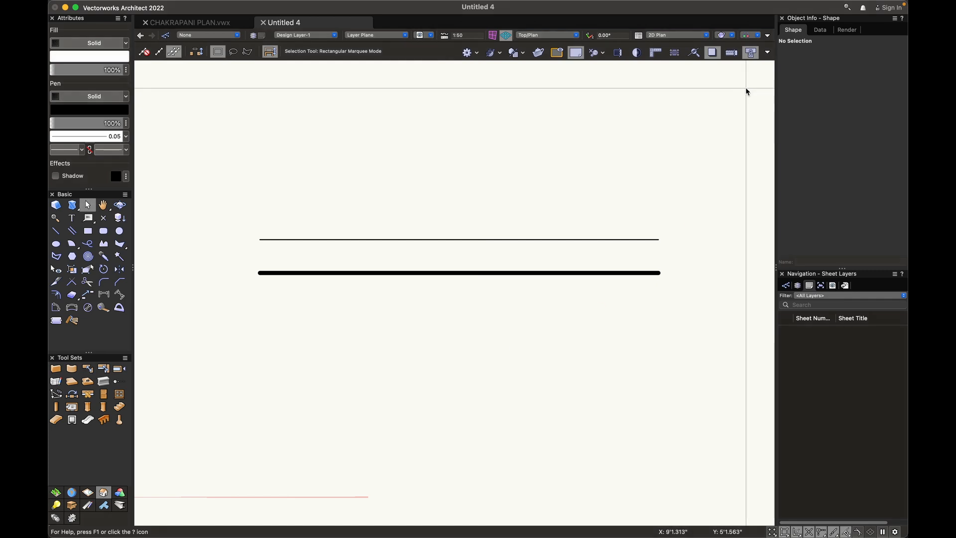
Remove Zoom Line Thickness from the quick preferences and add it back
click(768, 53)
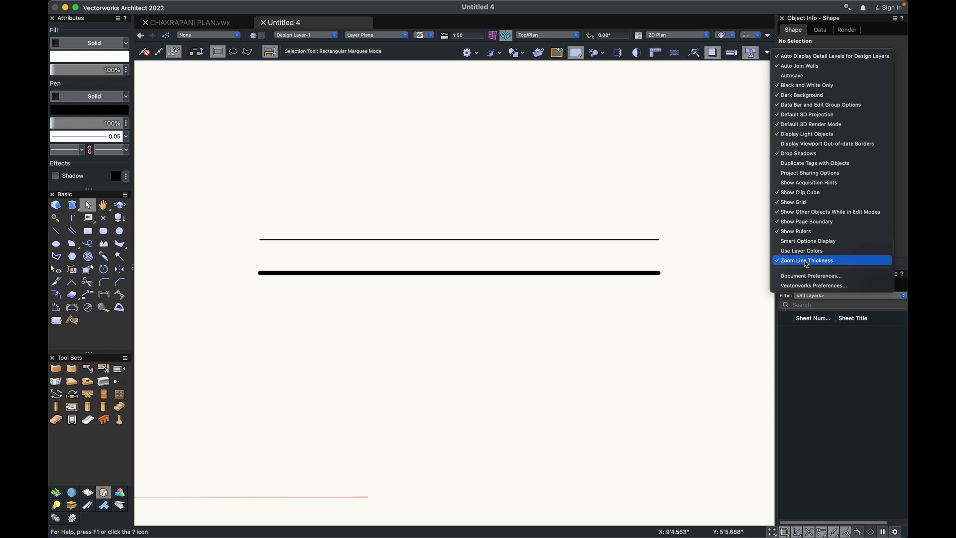
click(806, 260)
click(767, 52)
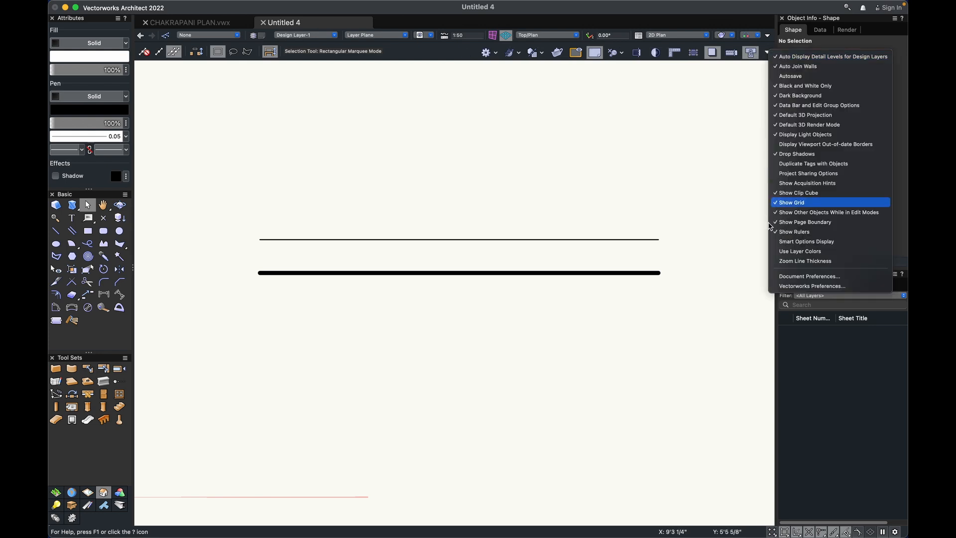
click(776, 260)
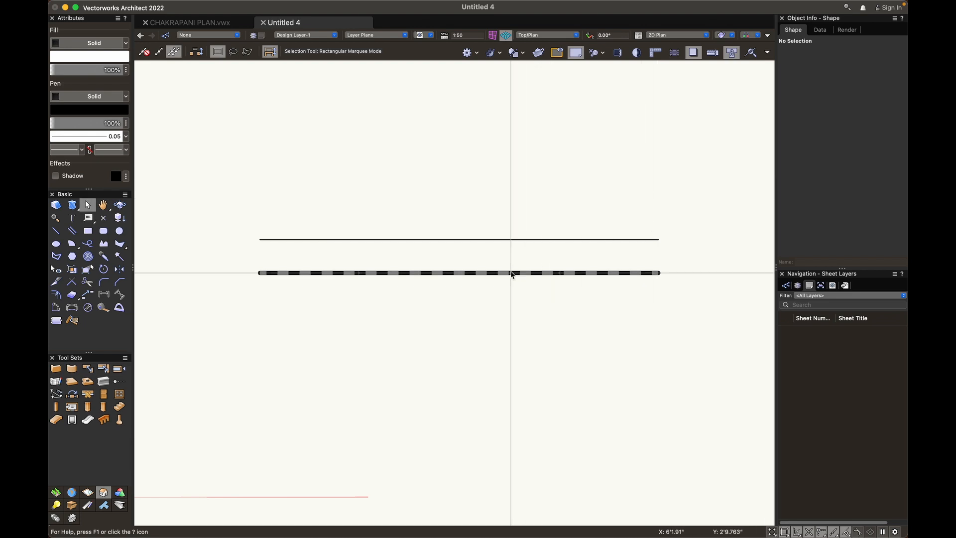
Select the thin upper line and the thick lower line in turn to compare their pen thicknesses
click(511, 241)
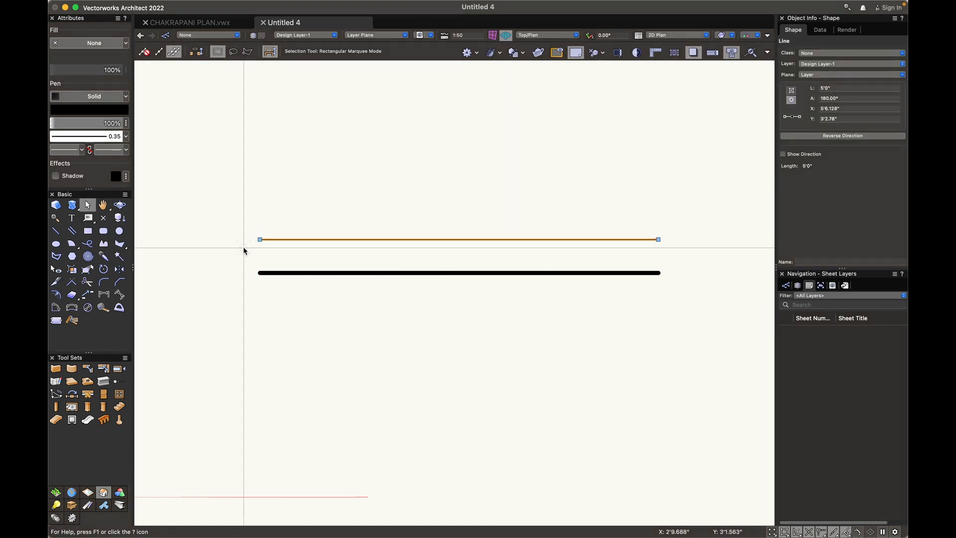
click(243, 247)
click(321, 273)
click(363, 320)
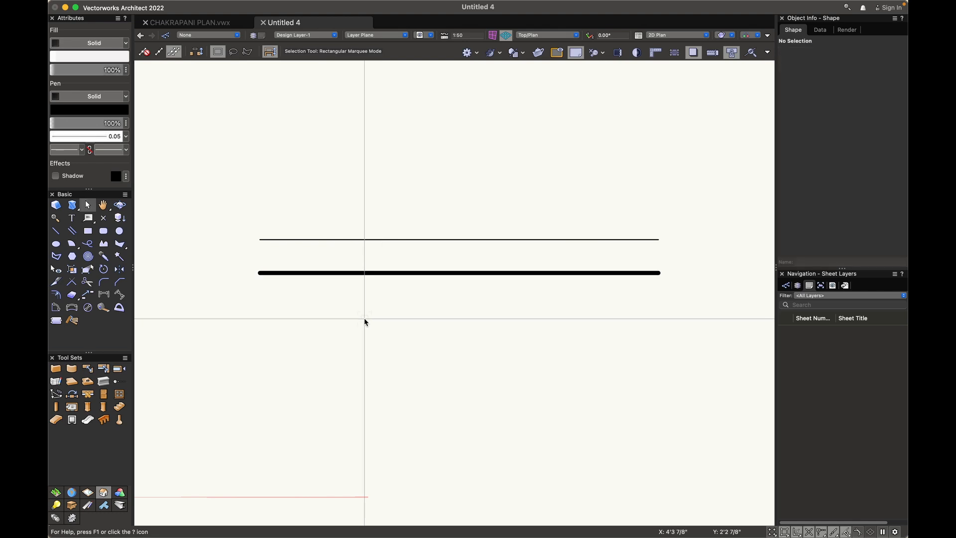
click(332, 273)
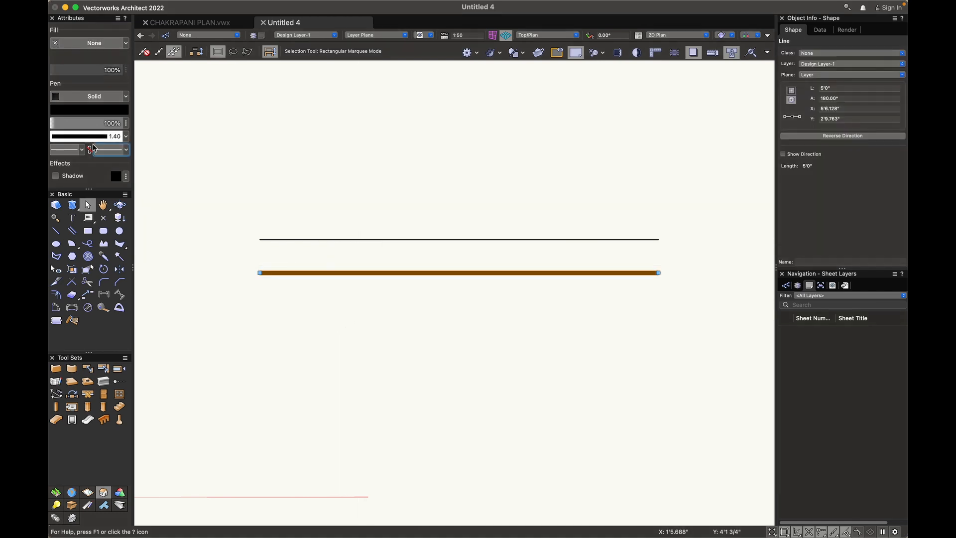
click(321, 214)
scroll(369, 207, up, 1)
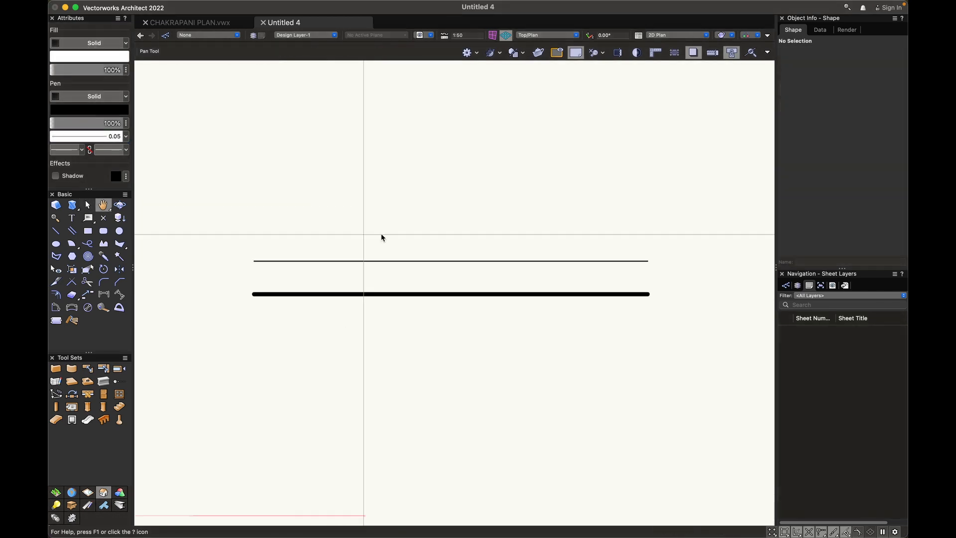
Change the upper line's pen style to the ISO-07 Dotted line type and deselect it
click(299, 261)
click(90, 43)
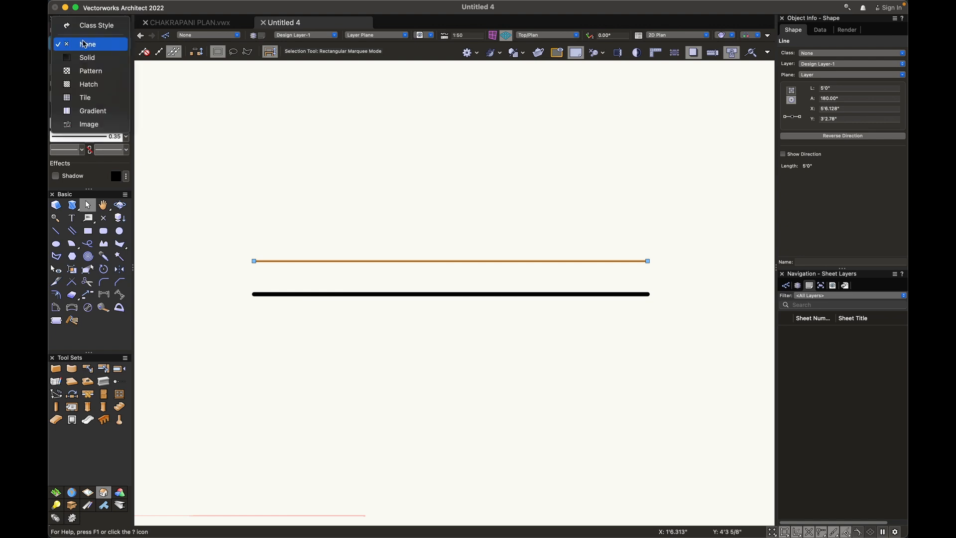
click(211, 121)
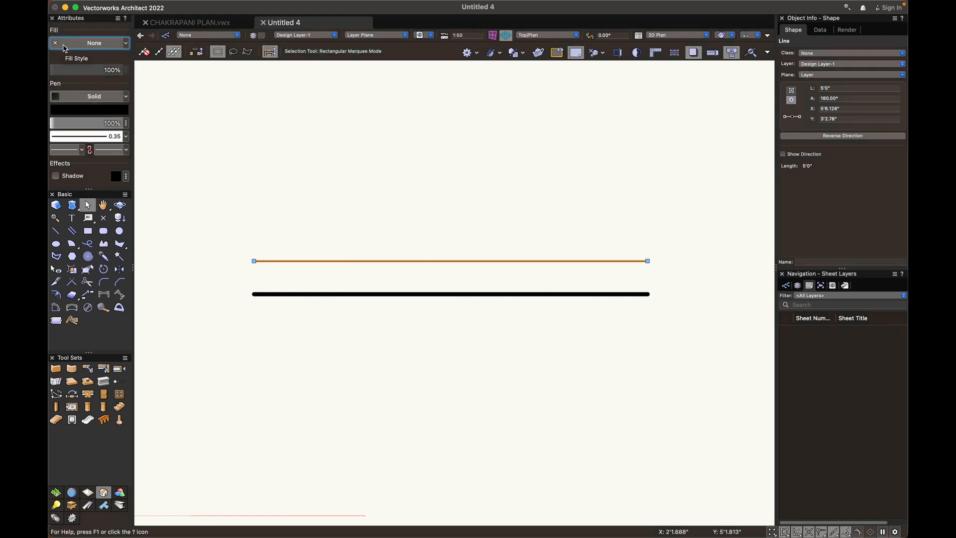
click(87, 97)
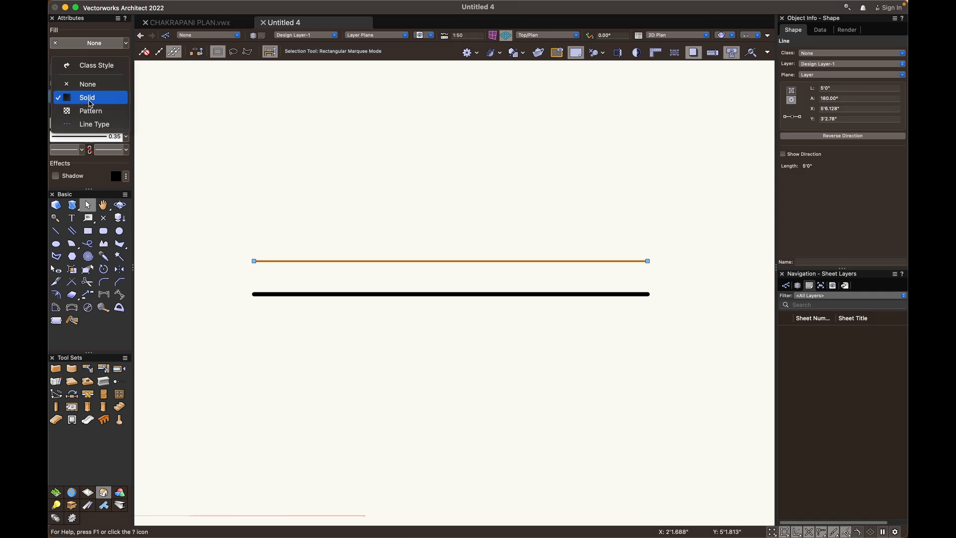
click(97, 124)
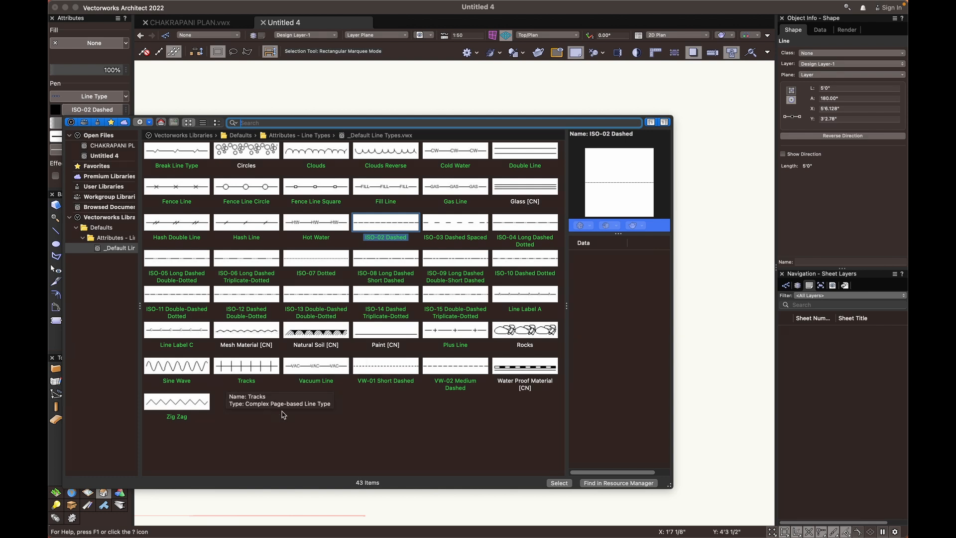
click(307, 254)
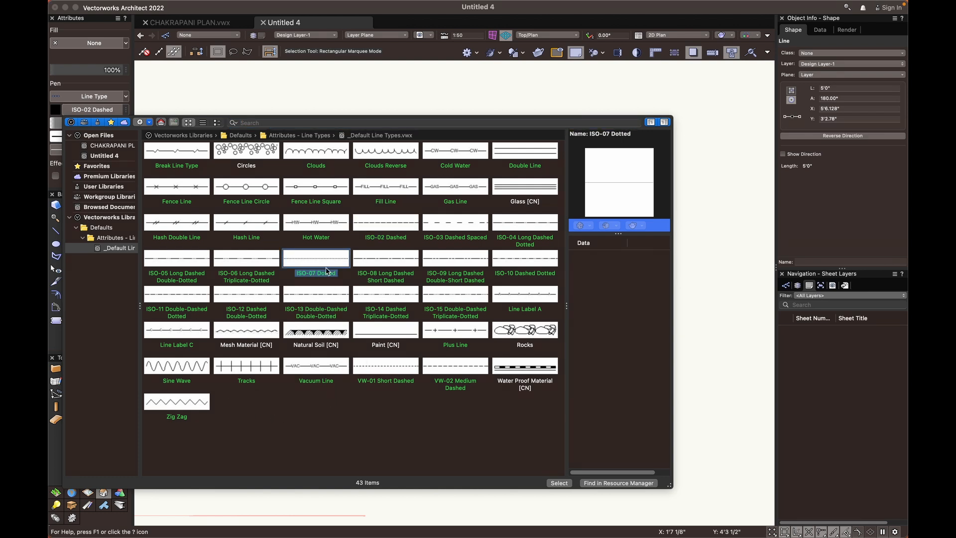
click(559, 483)
click(542, 374)
scroll(264, 253, up, 1)
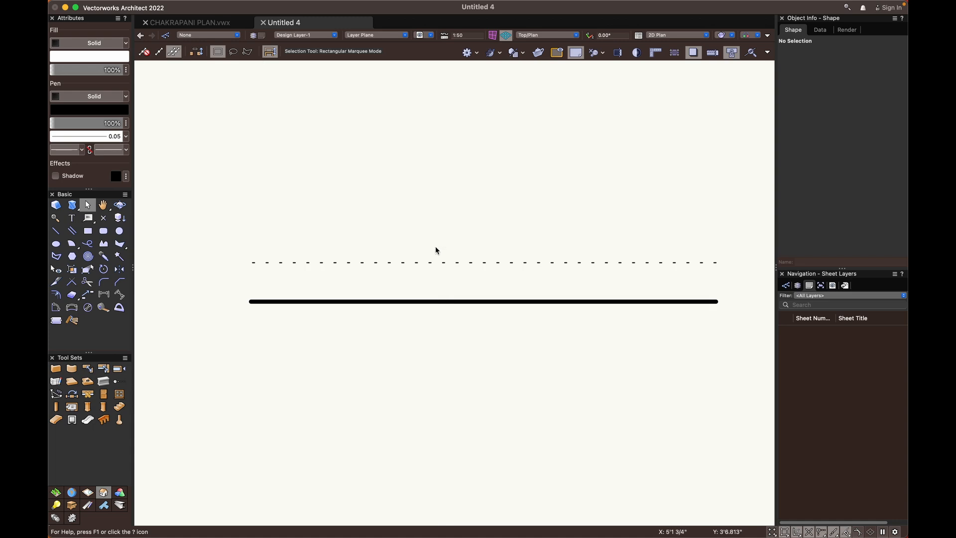
Set the thick lower line's pen color to a medium green from the color wheel and deselect it
alt+drag(436, 250, 411, 279)
scroll(380, 299, down, 3)
middle_drag(435, 337, 435, 330)
click(439, 329)
alt+drag(441, 329, 404, 280)
click(87, 110)
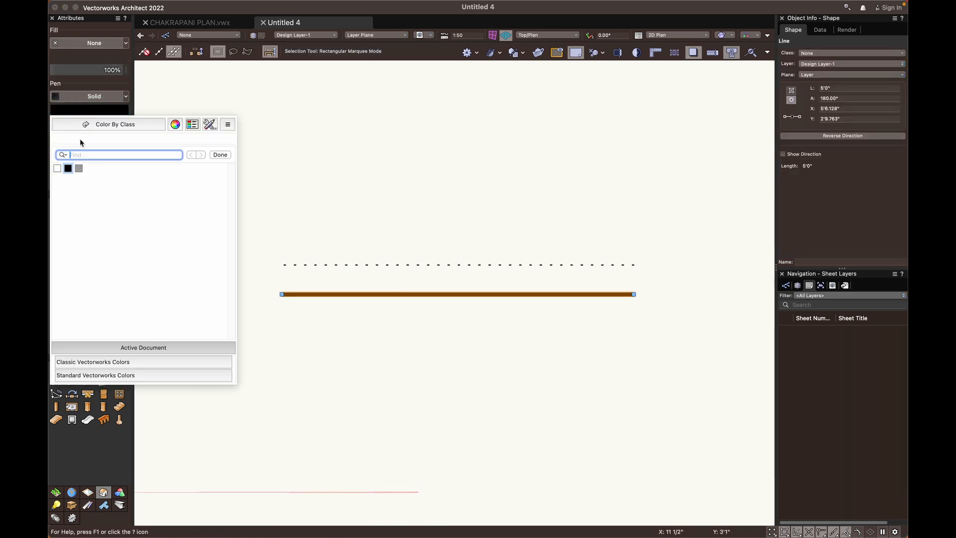
click(176, 124)
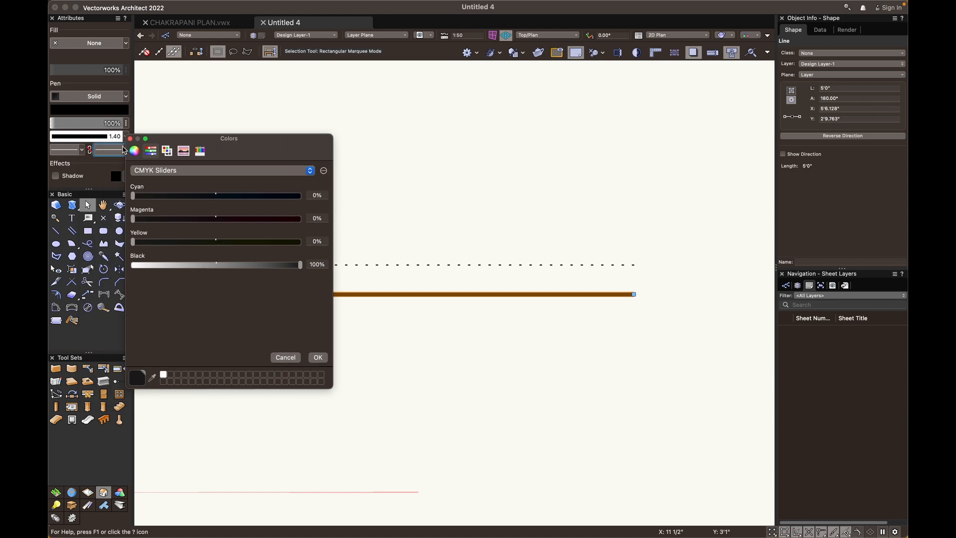
click(134, 152)
drag(207, 341, 189, 342)
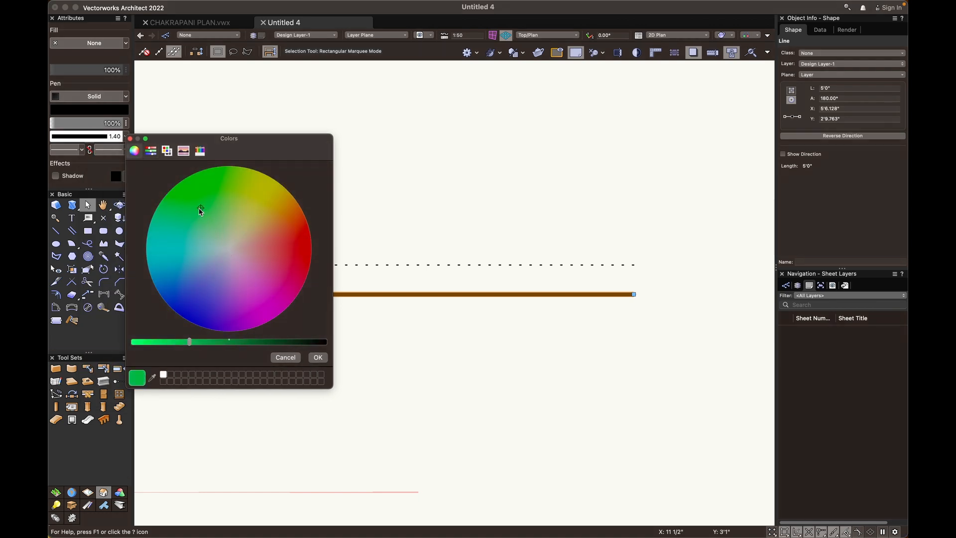
click(315, 358)
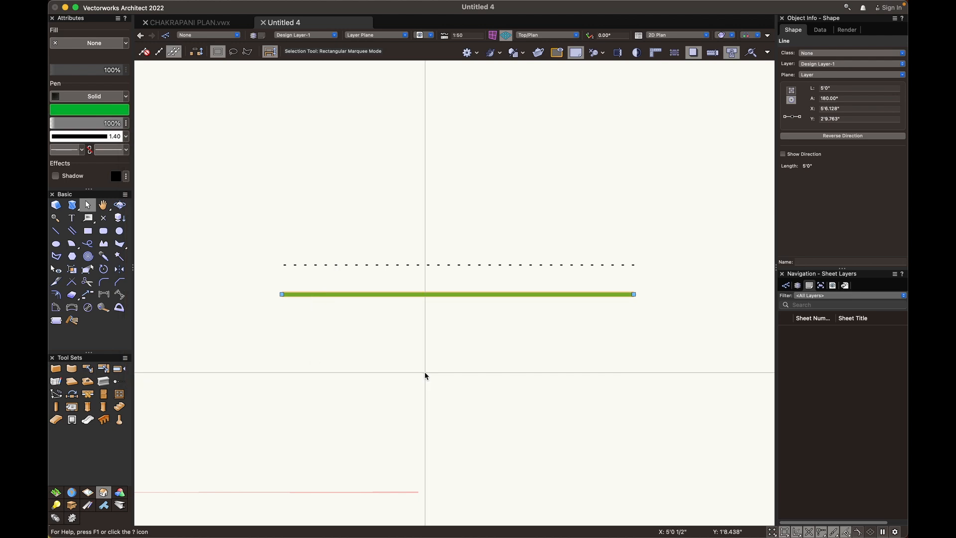
click(424, 371)
Duplicate the green line straight below the original and deselect the copy
drag(482, 305, 458, 369)
click(544, 421)
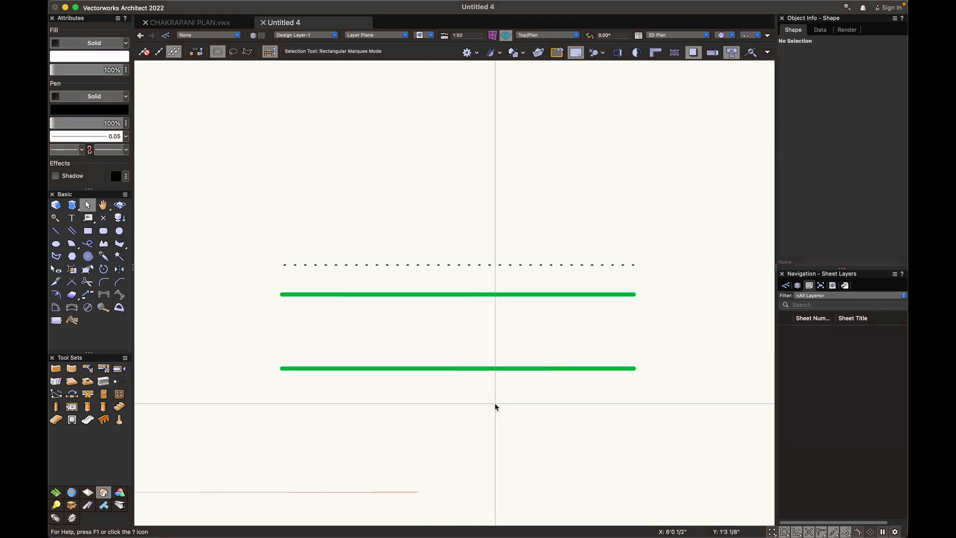
drag(496, 403, 483, 377)
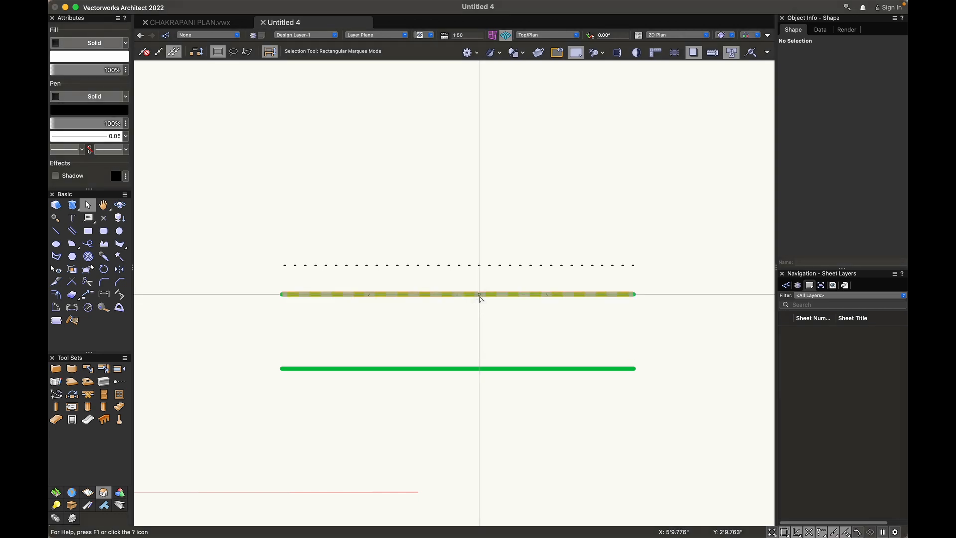
Try placing another copy of the green line between the two green lines, and undo each attempt
drag(482, 296, 479, 332)
key(super+z)
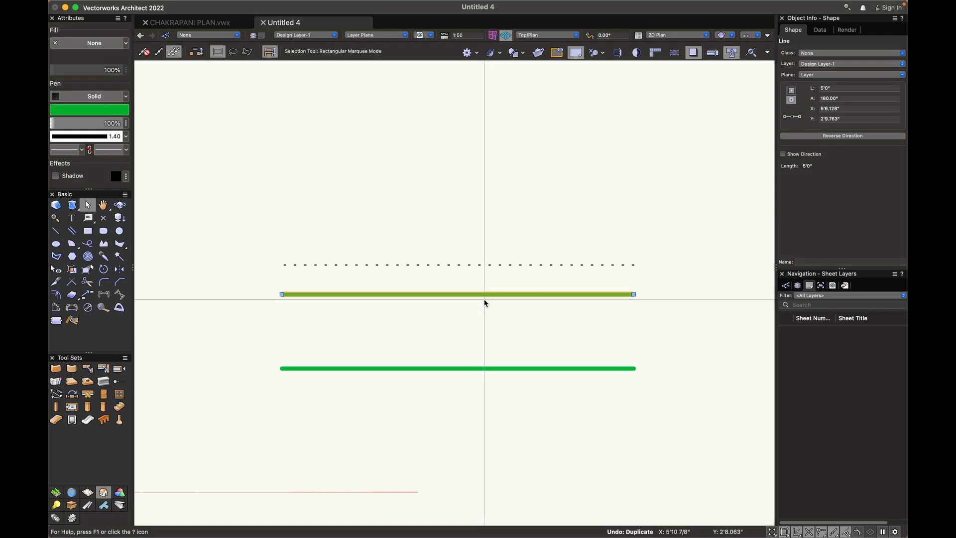
drag(484, 295, 489, 333)
click(510, 404)
key(super+z)
key(super+z)
Delete the lowest green line
click(470, 333)
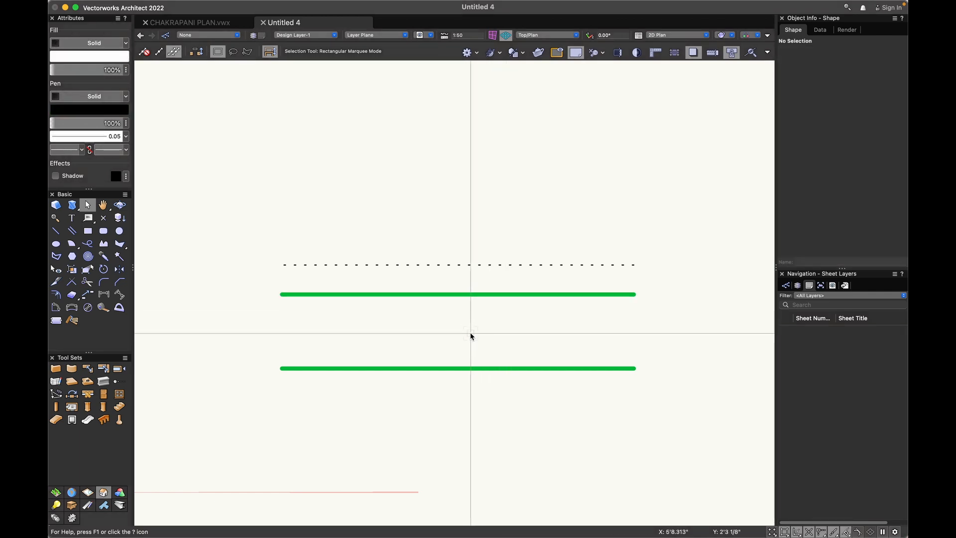
click(461, 369)
key(BackSpace)
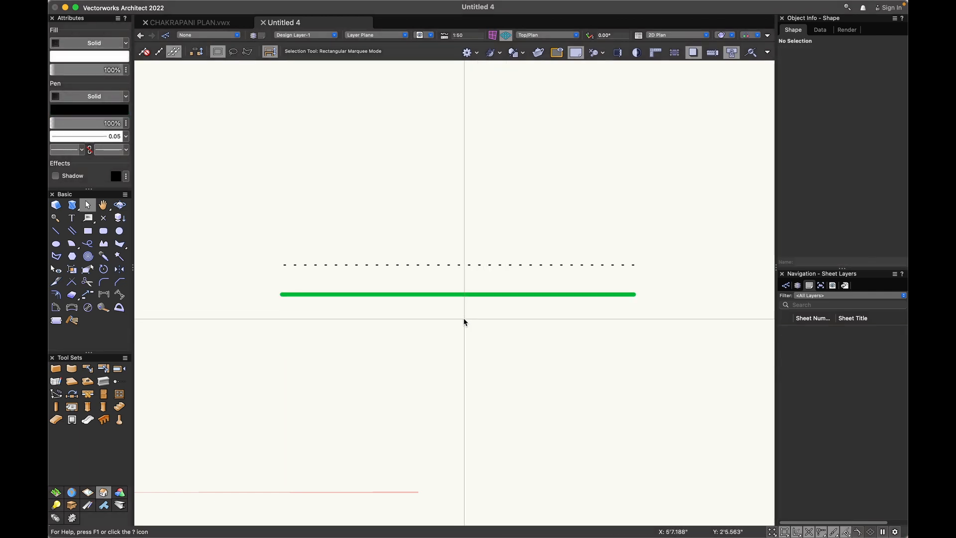
Duplicate the green line about 8.5" below and give the copy a 0.125" x 0.000" 15° arrow start marker and a 0.125" x 0.125" circle end marker
drag(461, 294, 461, 344)
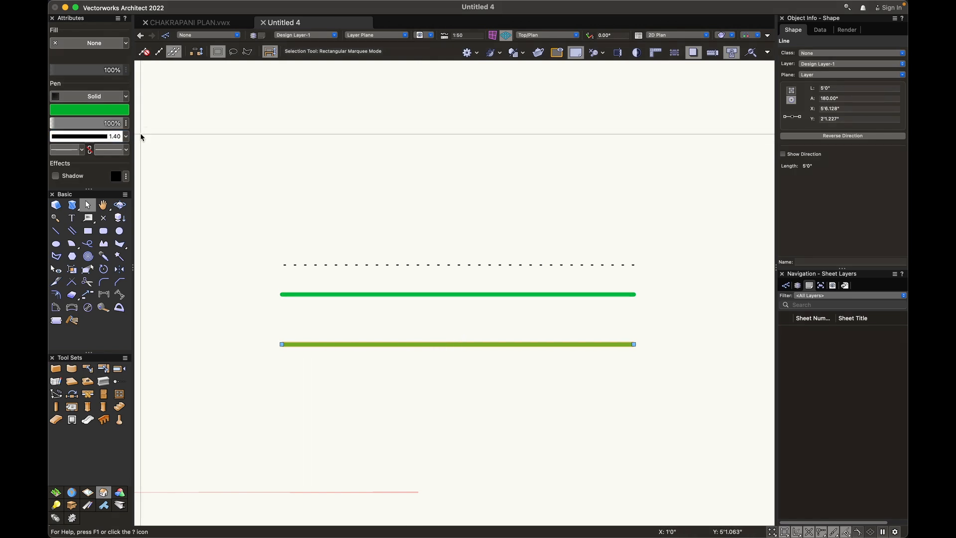
click(82, 153)
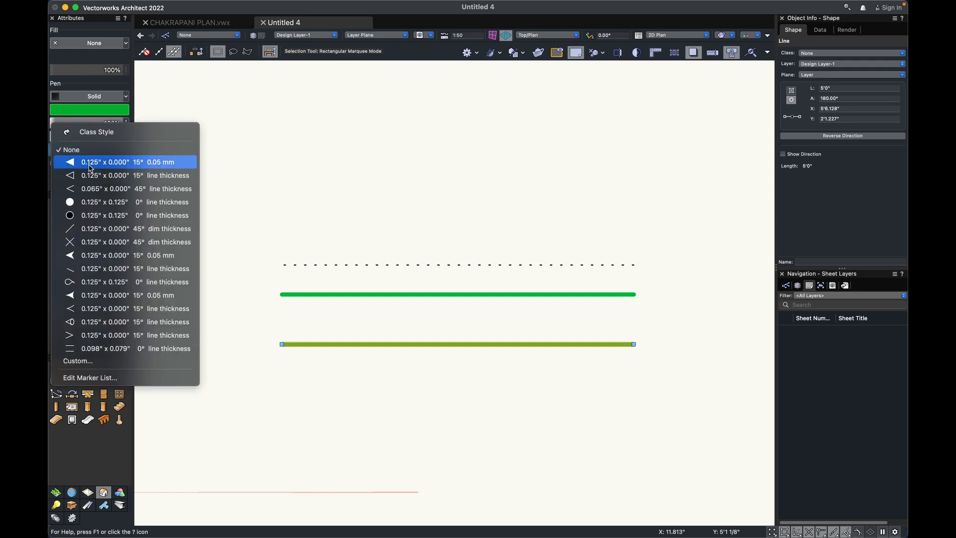
click(90, 164)
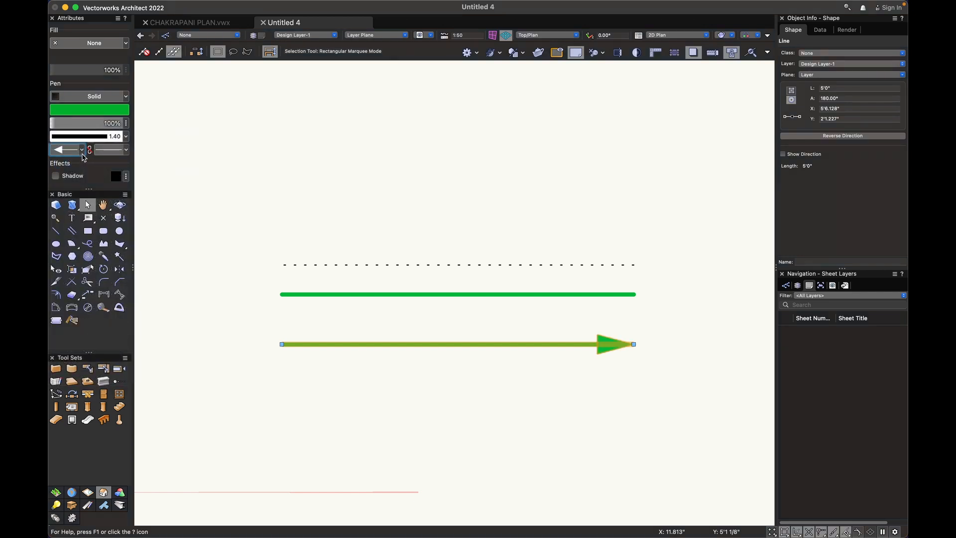
click(126, 153)
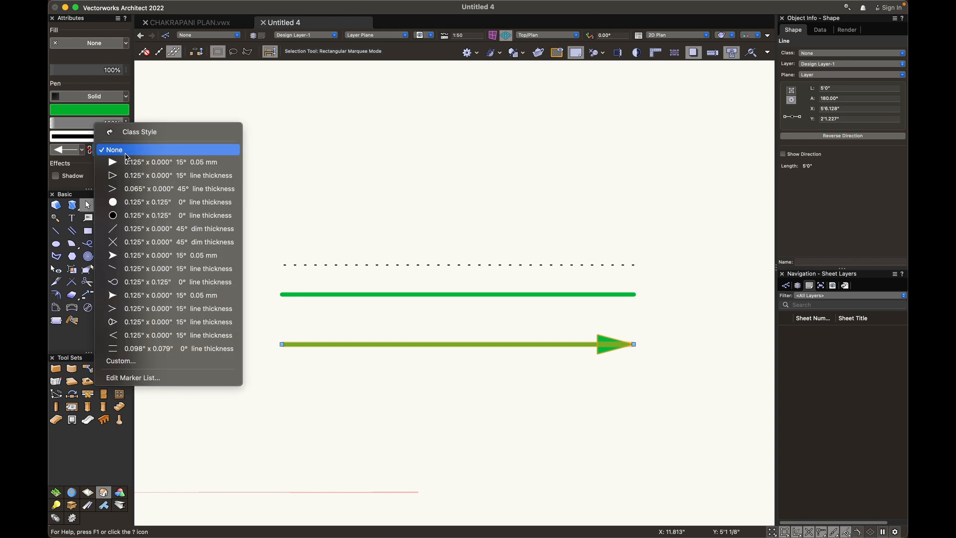
click(167, 219)
click(303, 428)
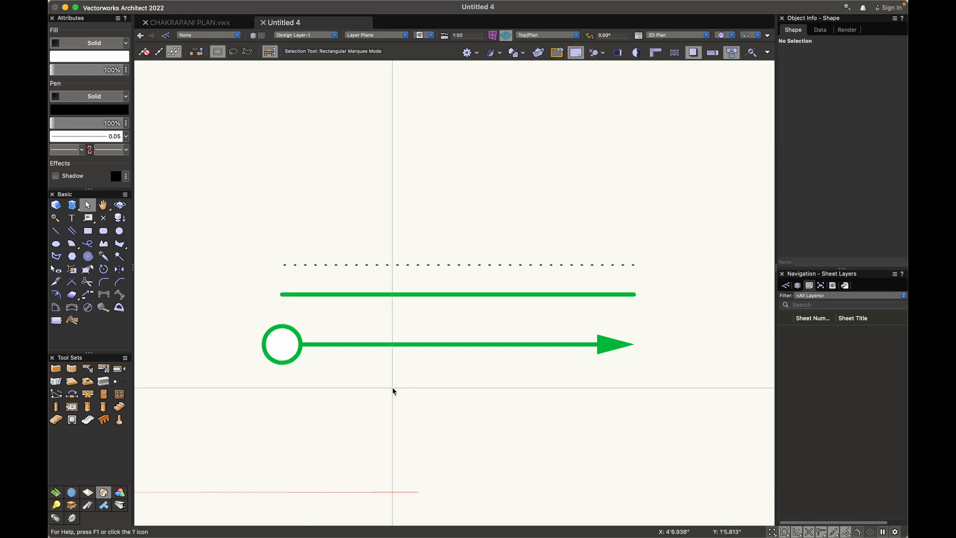
Customize the lowest line's circle marker to use Line Color as its fill, and deselect the line
click(294, 344)
click(126, 149)
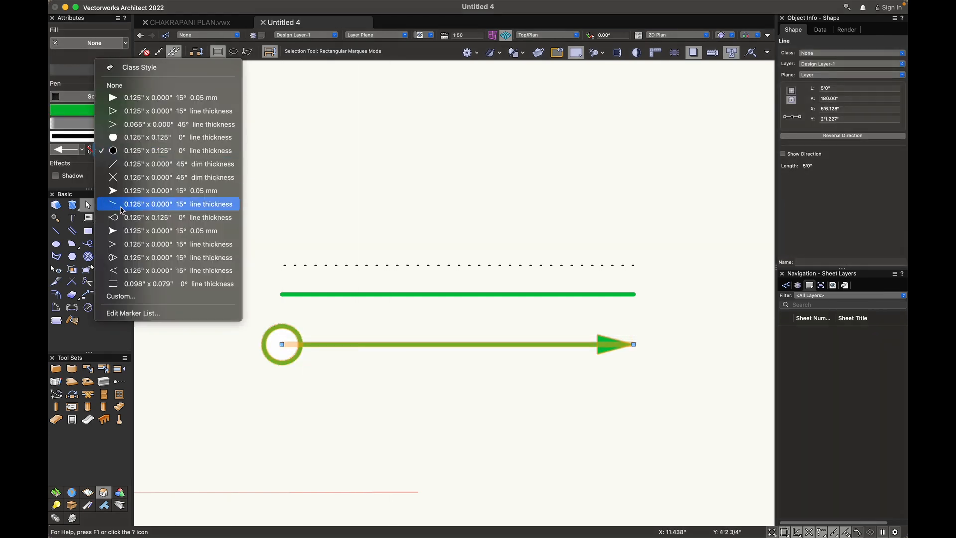
click(133, 298)
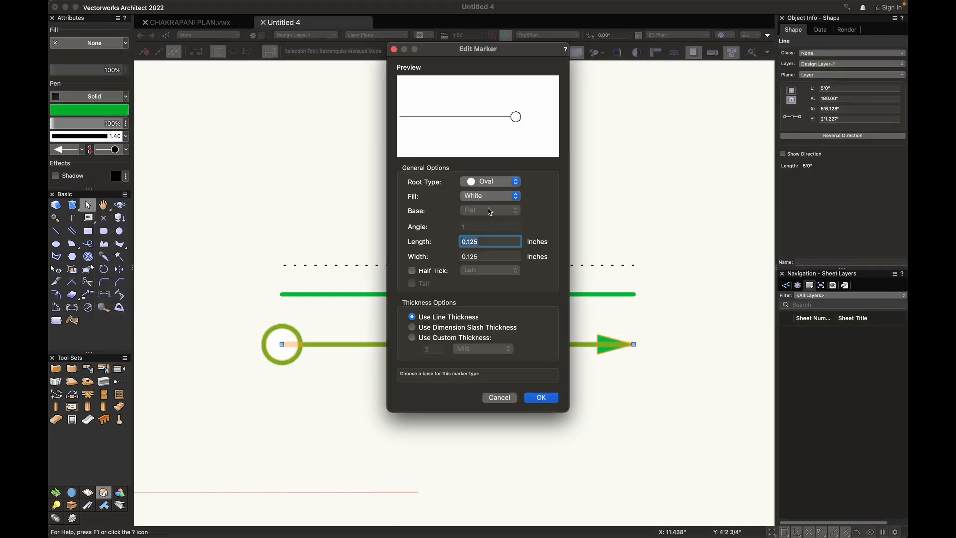
click(490, 198)
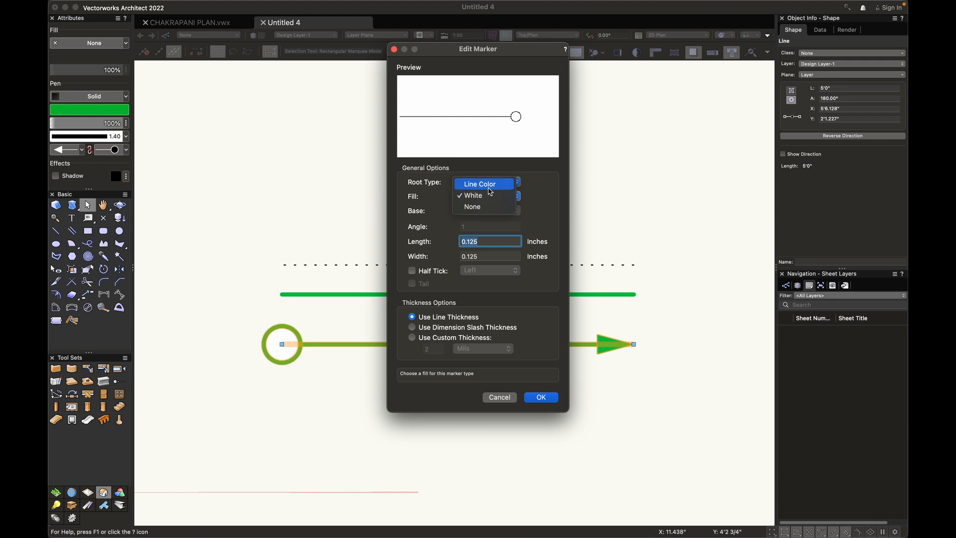
click(483, 184)
click(533, 401)
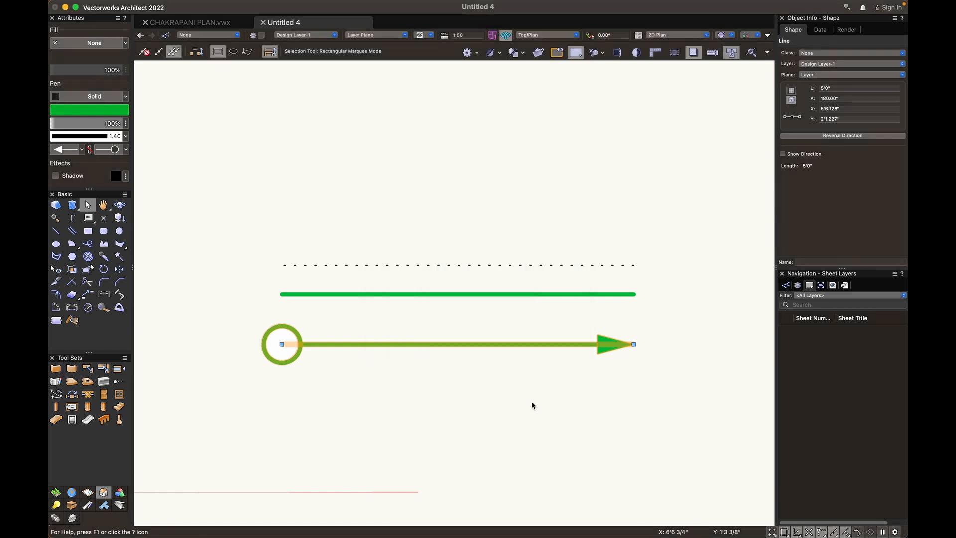
click(383, 408)
Reverse the lowest line's direction several times, ending with the arrowhead at its left end, and deselect it
click(468, 344)
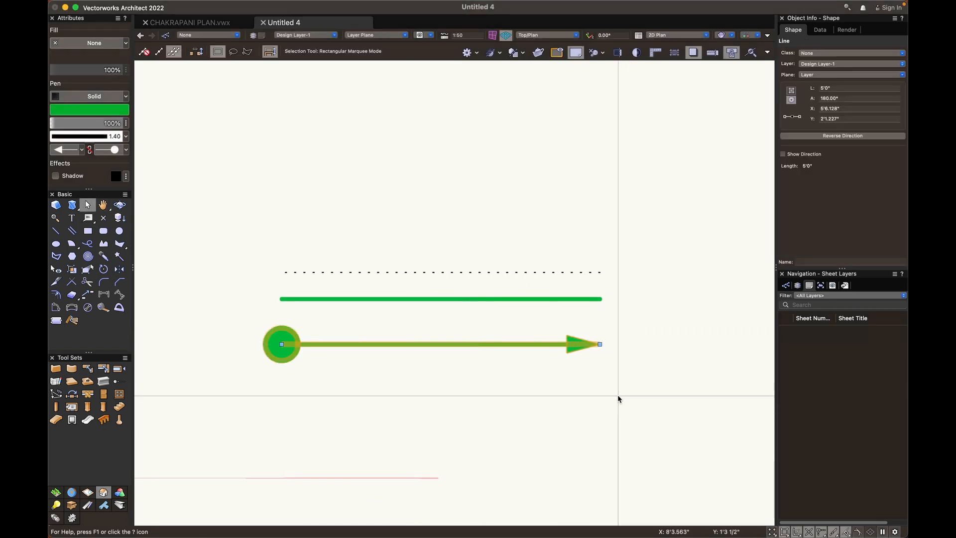
click(807, 136)
click(806, 136)
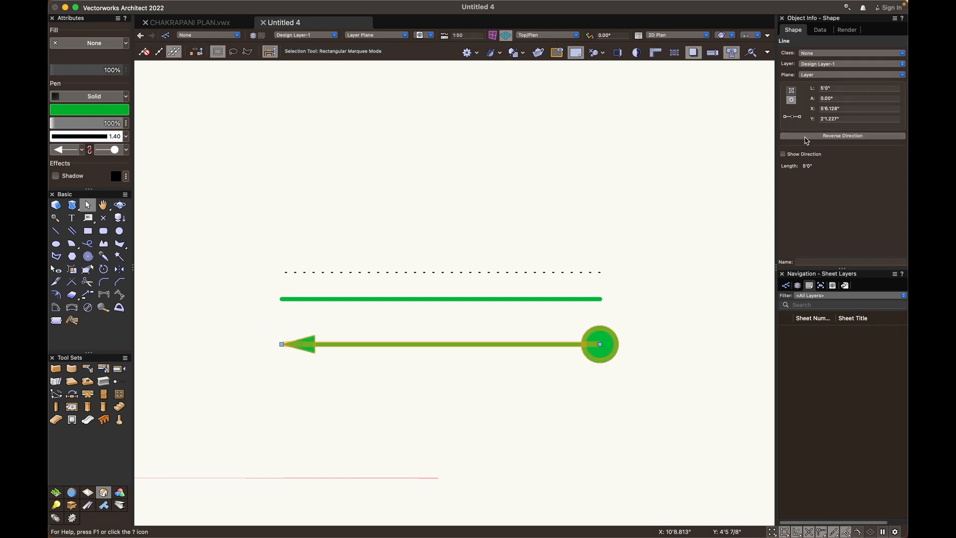
click(806, 136)
click(805, 137)
click(529, 422)
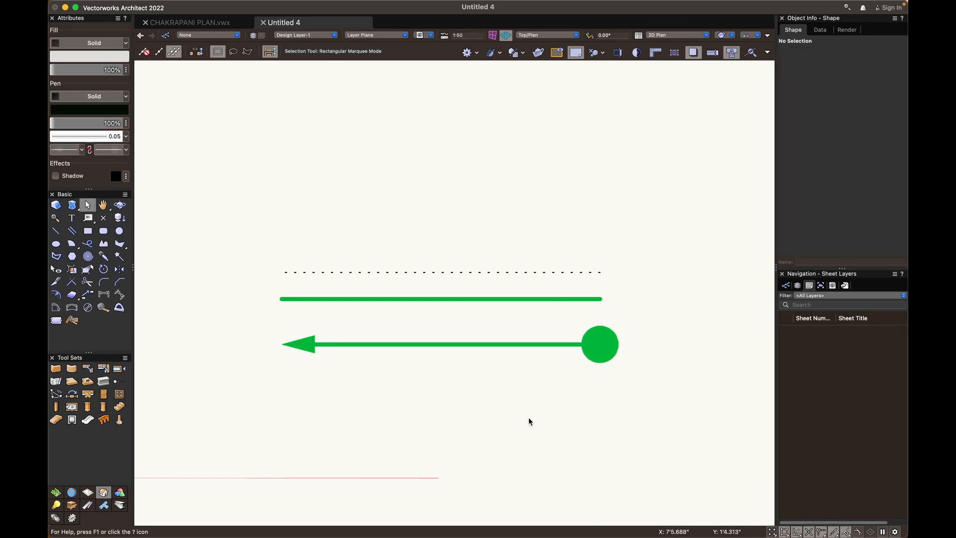
Select all three lines in the drawing and delete them
scroll(481, 224, right, 2)
key(super+a)
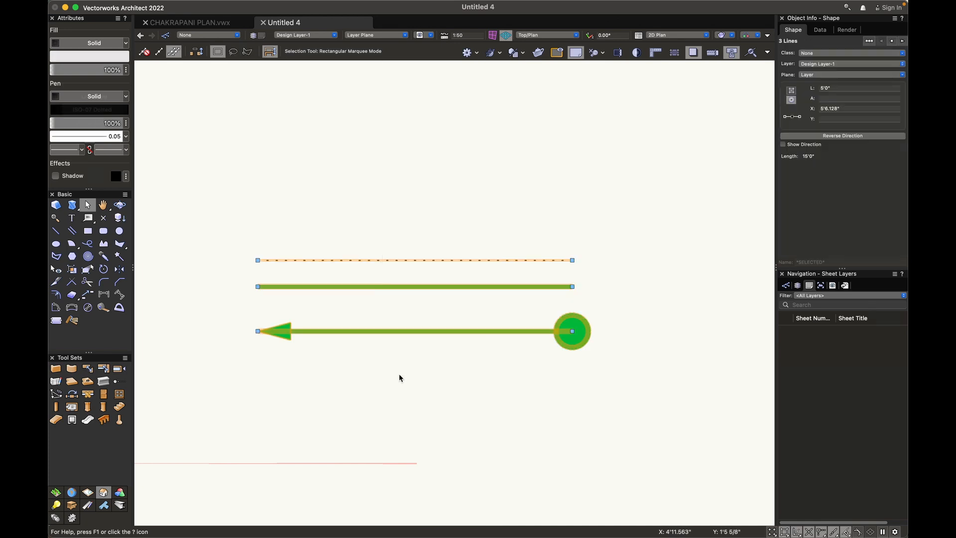
key(h)
key(x)
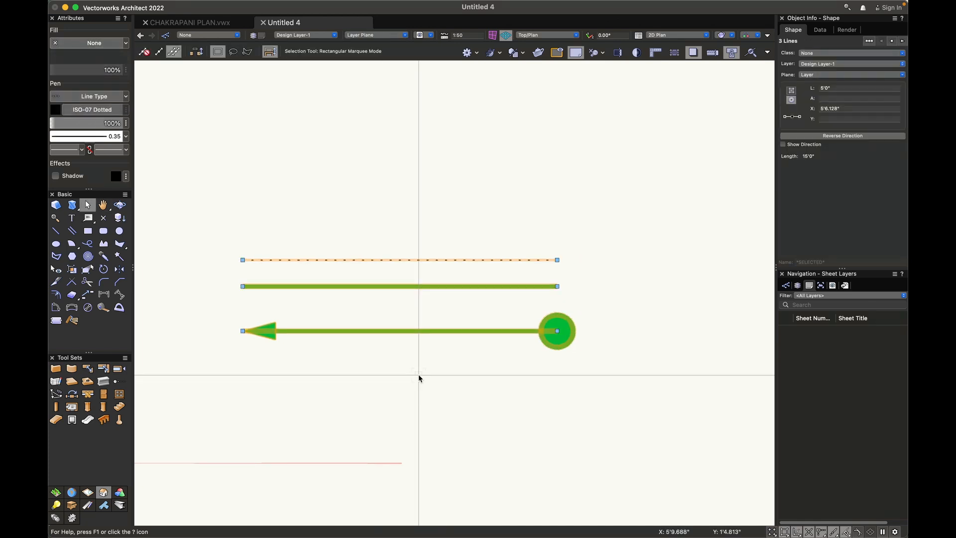
key(BackSpace)
Draw a corner-to-corner rectangle about 3'11.7" wide and 3'0 5/8" high in the cleared drawing area
key(4)
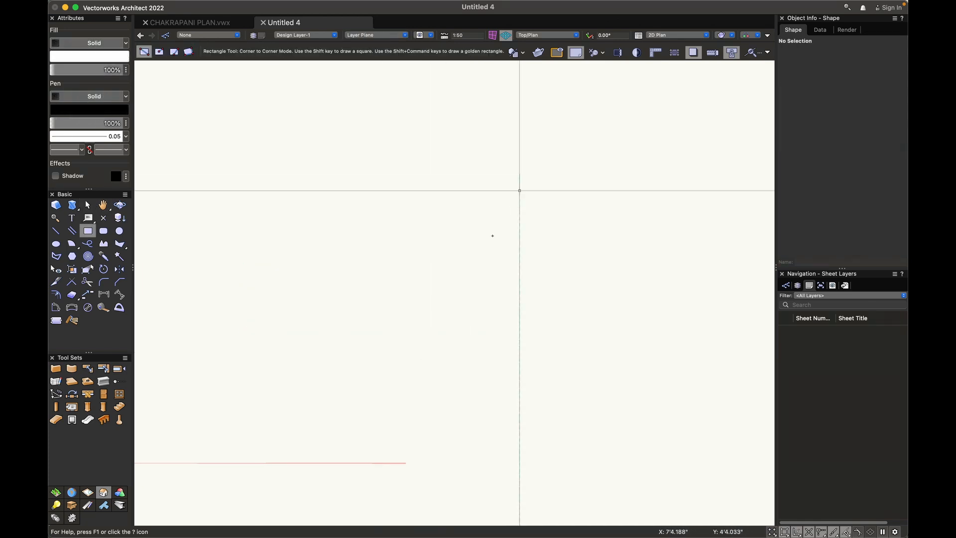
drag(519, 173, 269, 365)
scroll(464, 323, left, 3)
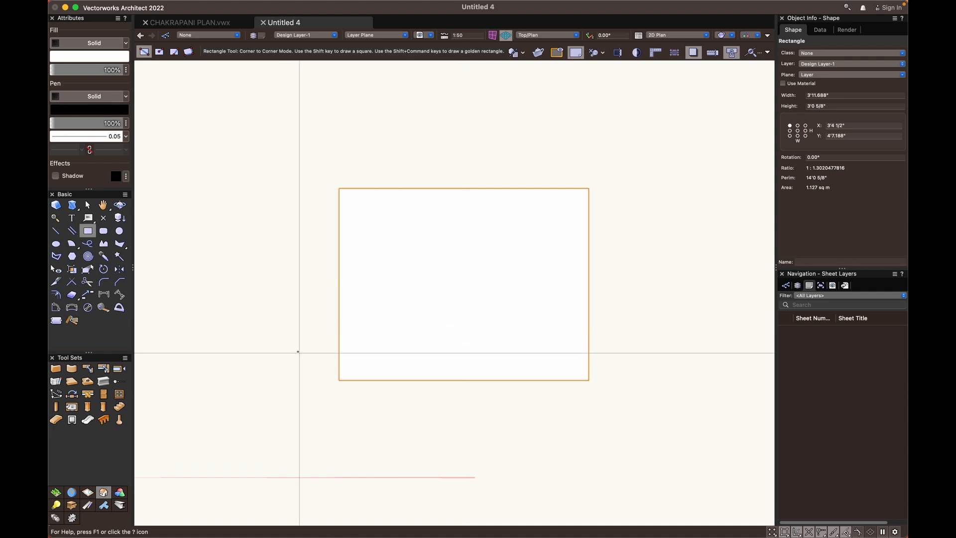
Set the rectangle's line thickness to 0.35 and its pen color to purple from the color wheel, and deselect it
click(95, 137)
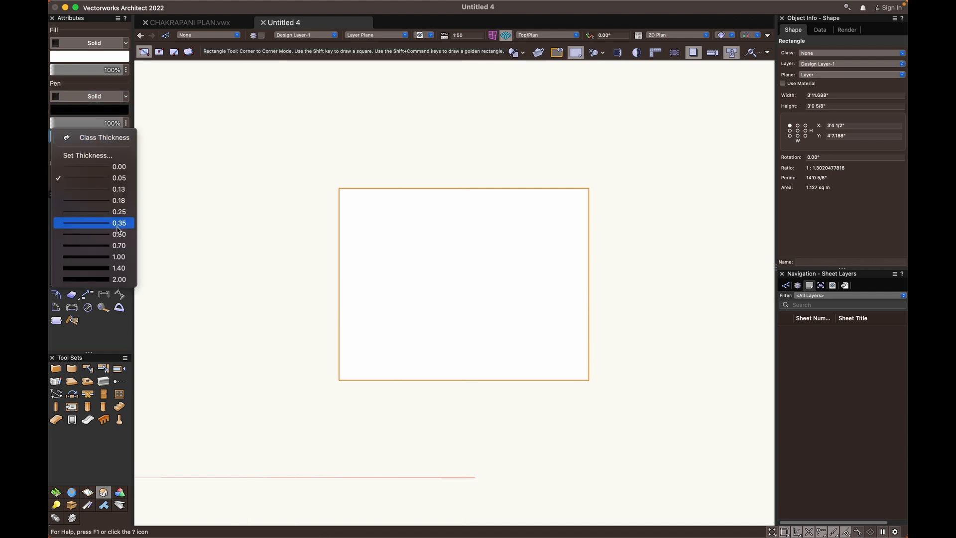
click(117, 227)
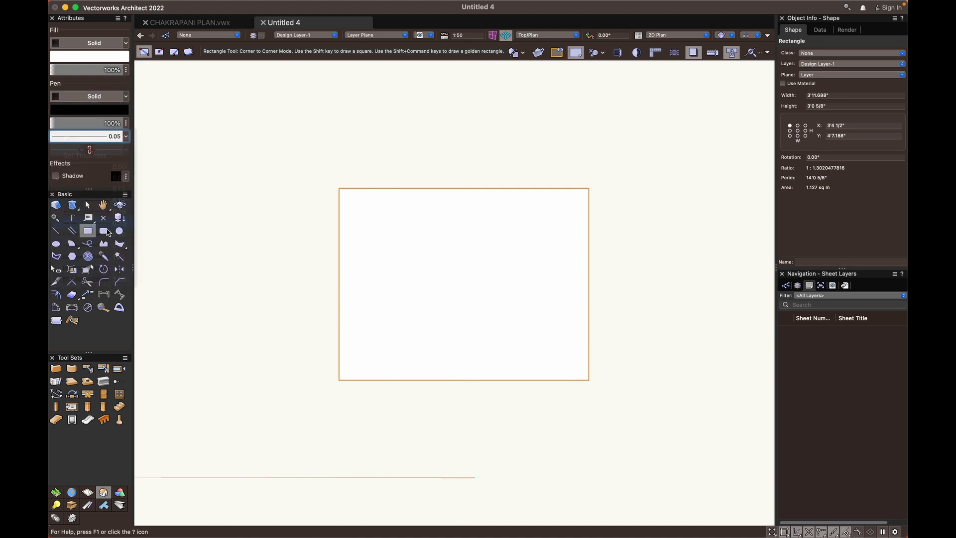
click(94, 110)
click(175, 125)
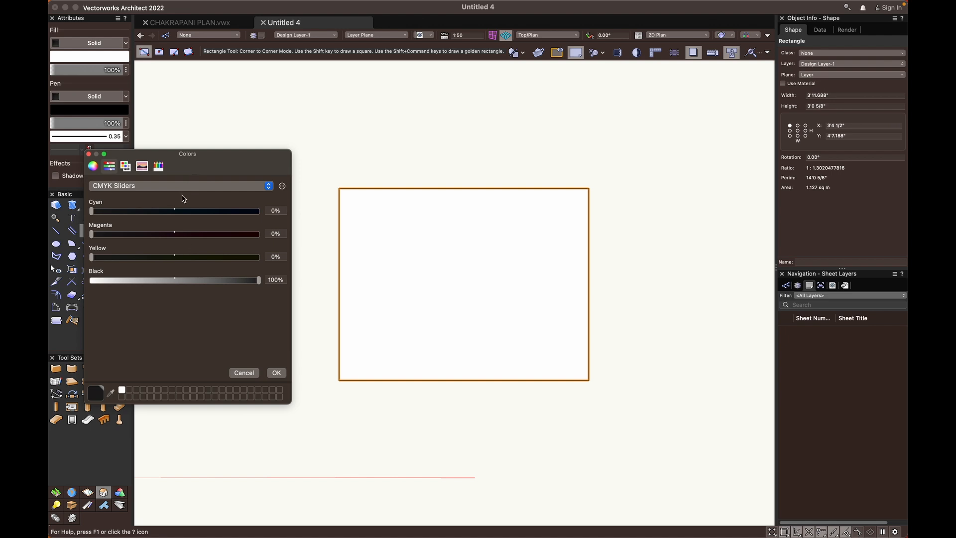
click(93, 167)
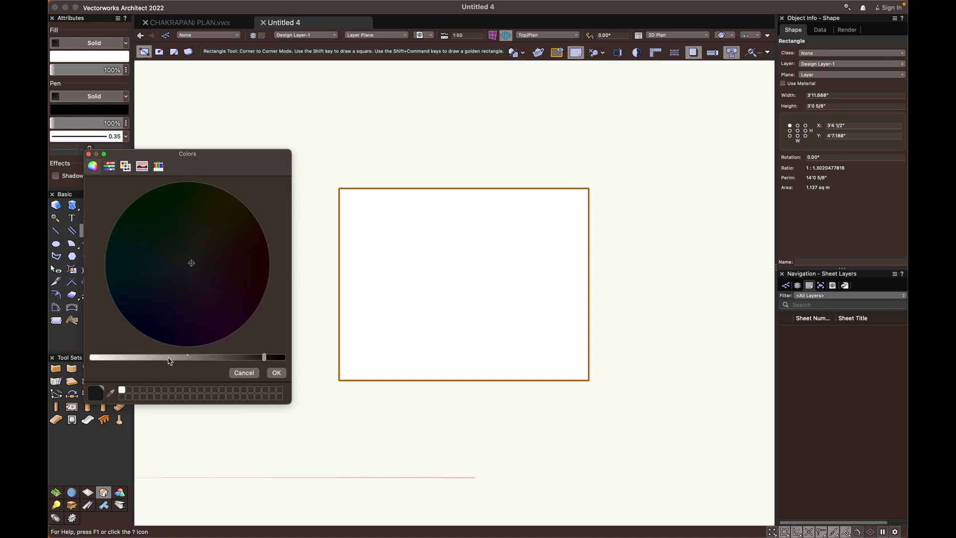
click(170, 357)
click(187, 285)
key(x)
key(x)
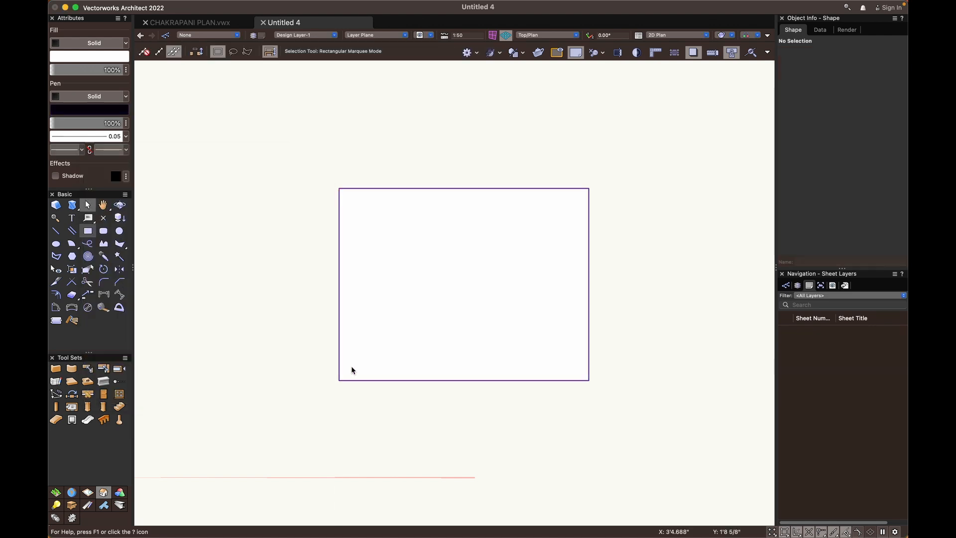
Select the purple-outlined rectangle and change its fill style to Pattern
middle_drag(352, 369, 331, 370)
click(342, 320)
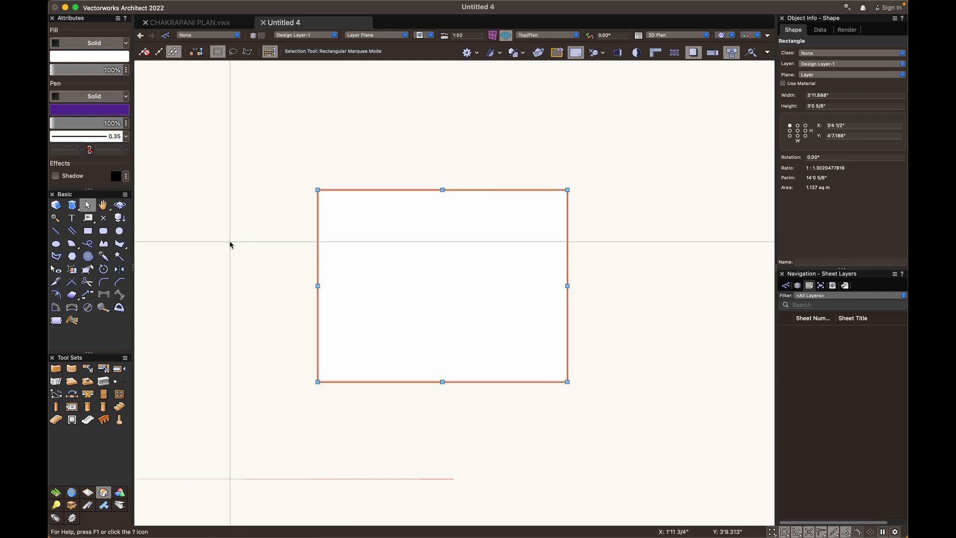
click(90, 45)
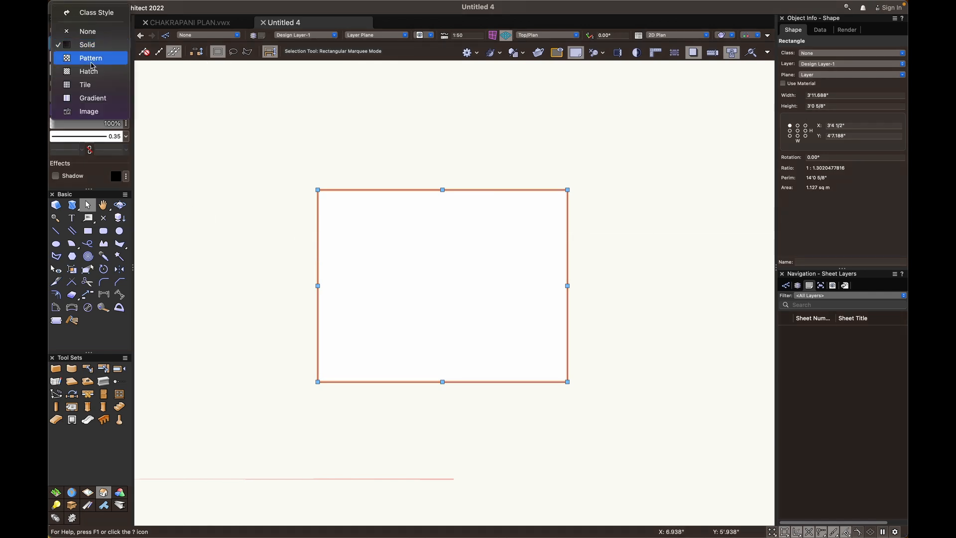
click(91, 58)
click(93, 57)
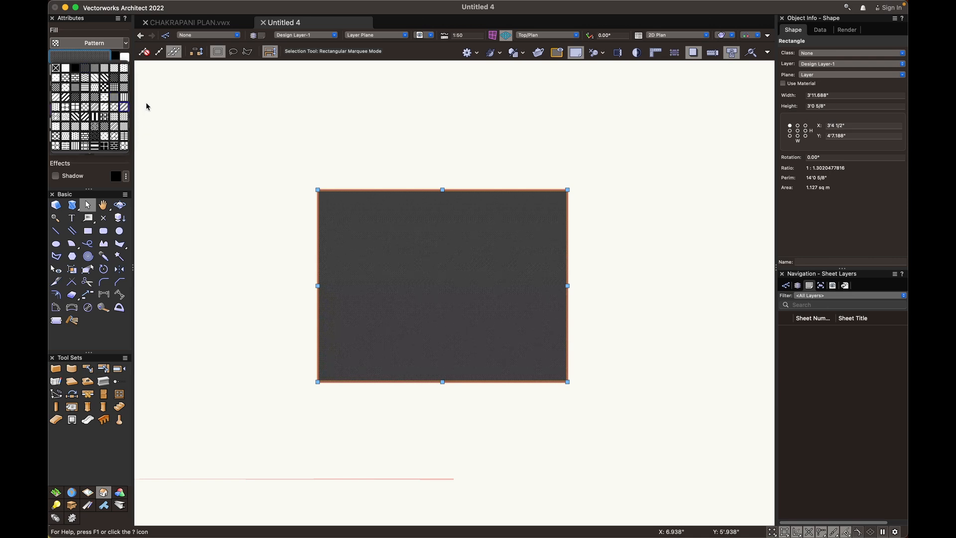
click(124, 58)
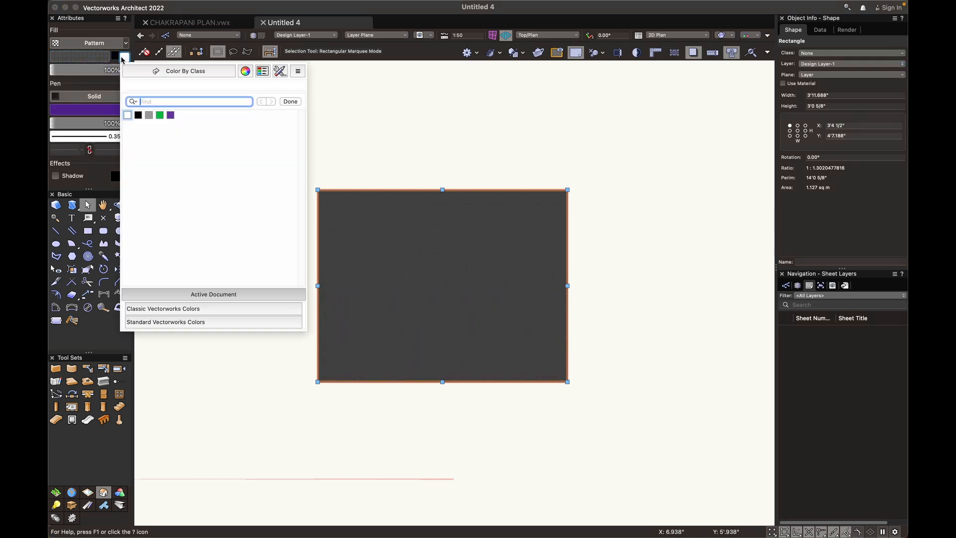
click(121, 32)
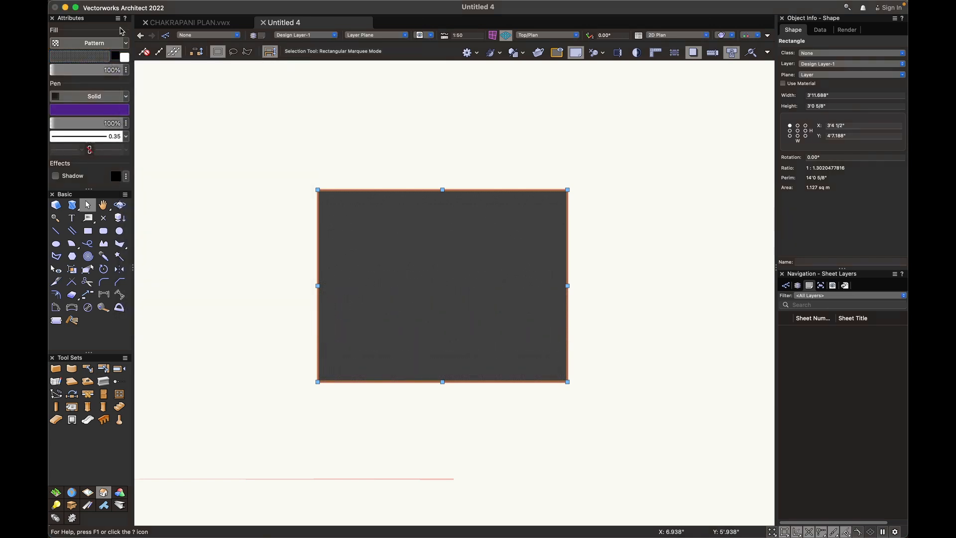
Apply a light pattern of small repeating rounded cells to the rectangle's fill, and deselect it
click(90, 55)
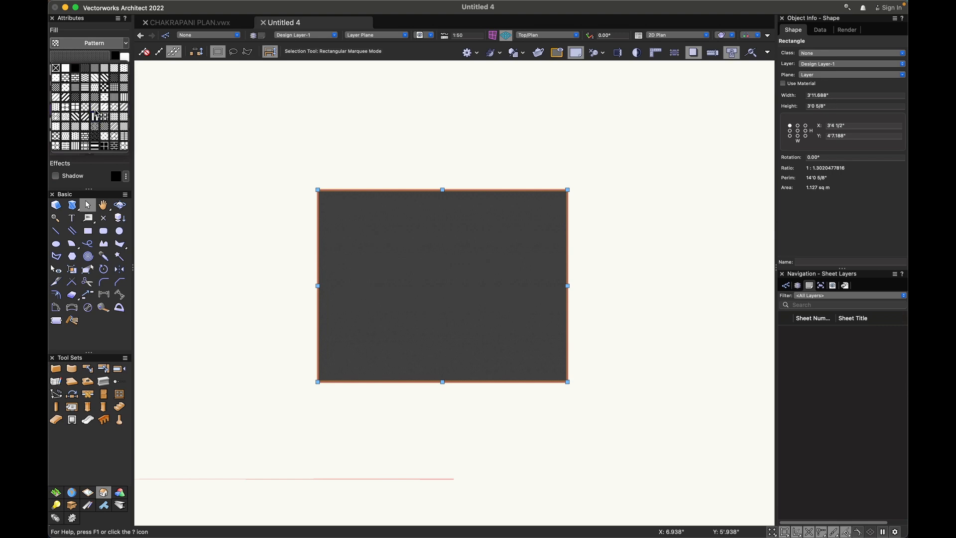
click(96, 114)
click(267, 288)
click(386, 310)
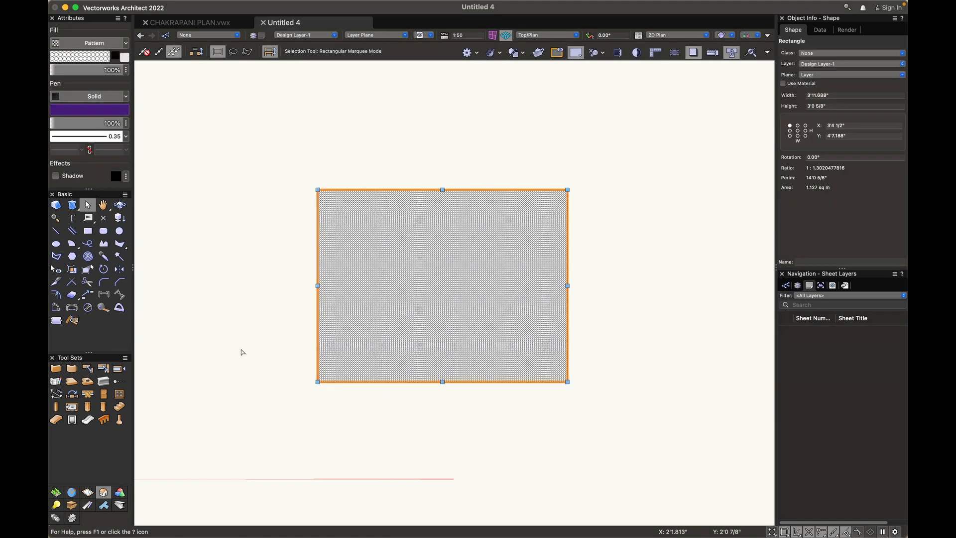
click(242, 352)
scroll(296, 339, up, 4)
scroll(297, 337, down, 5)
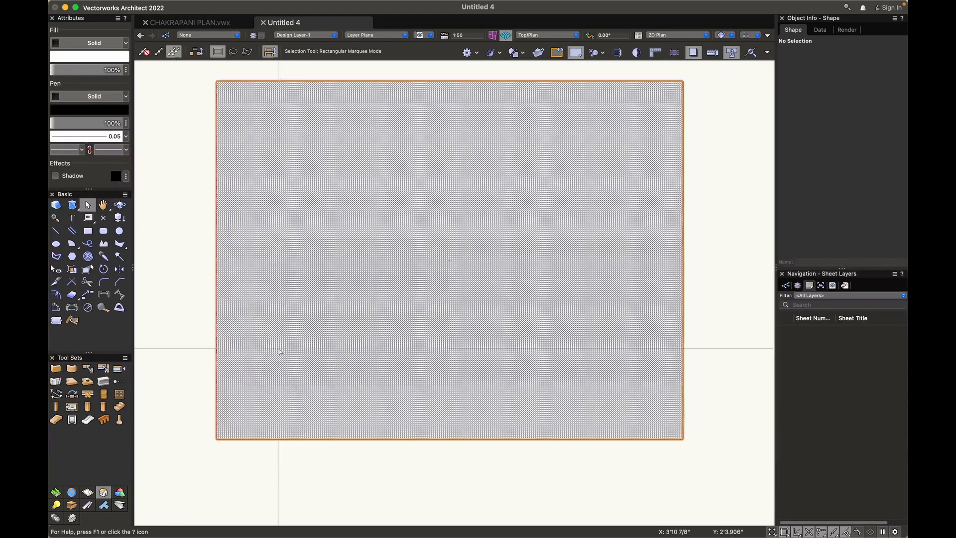
Place a copy of the patterned rectangle about 4'7" to the right of the original at the same height
click(410, 328)
middle_drag(411, 329, 370, 311)
alt+drag(322, 308, 554, 318)
middle_drag(499, 333, 412, 327)
scroll(412, 327, up, 1)
key(x)
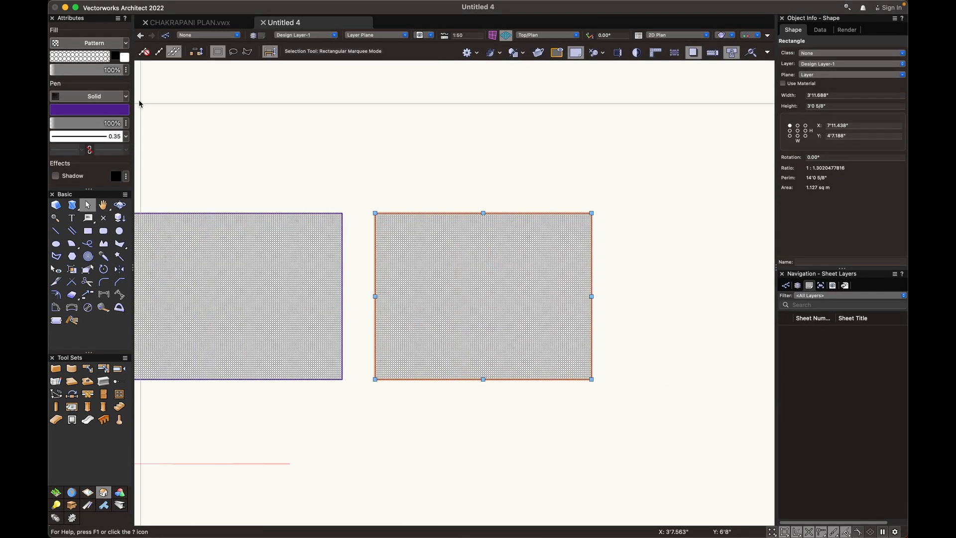
Change the copied rectangle's fill style to Hatch and apply the Techo-Bloc Slab Aberdeen 11 HF paving hatch
click(118, 44)
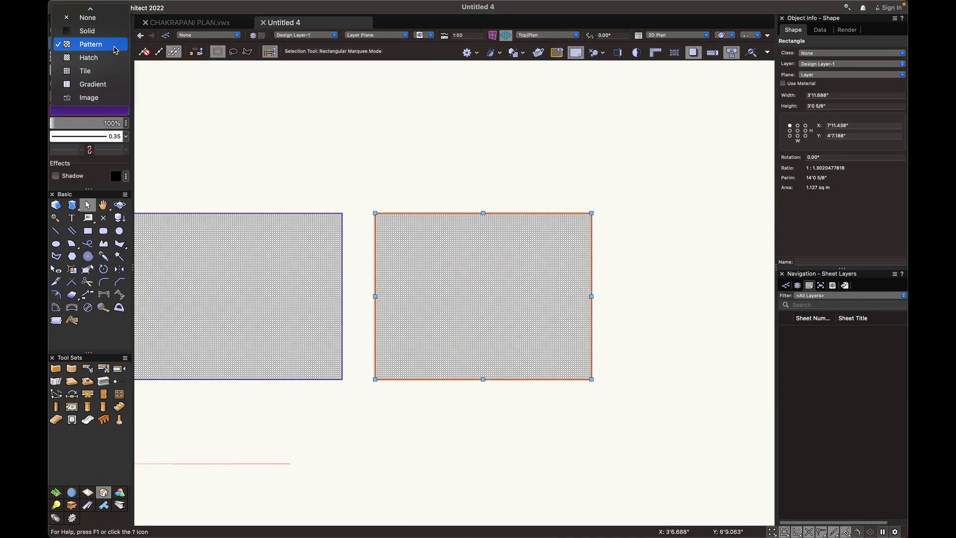
click(111, 57)
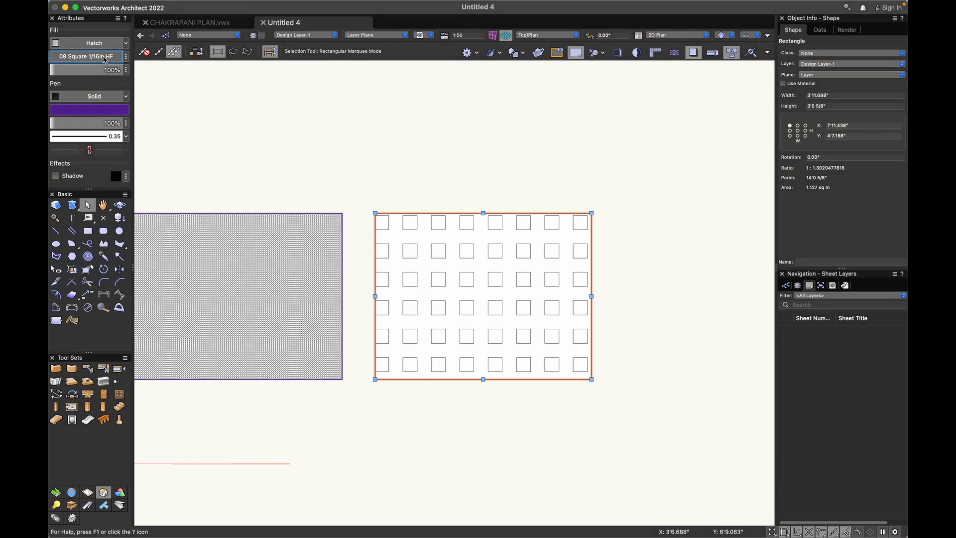
scroll(458, 282, down, 5)
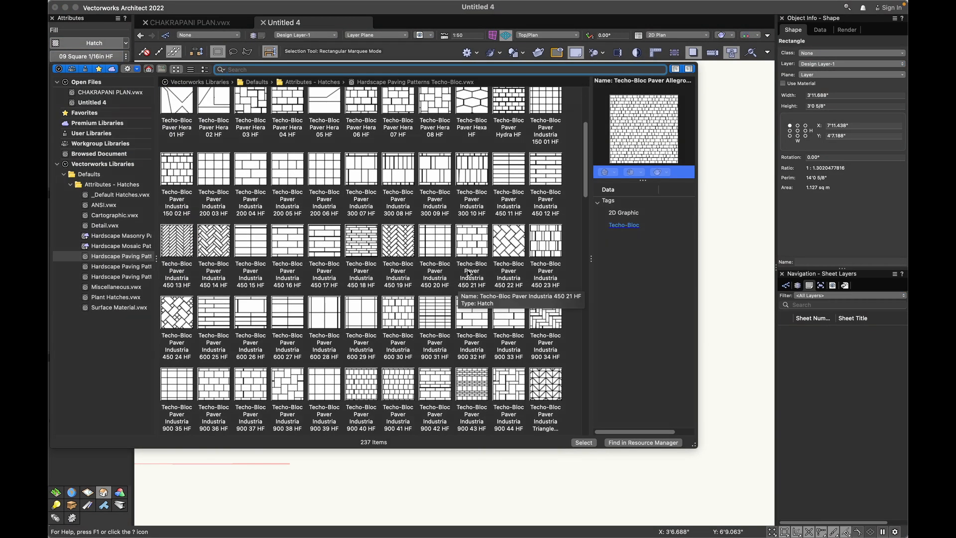
scroll(459, 245, down, 10)
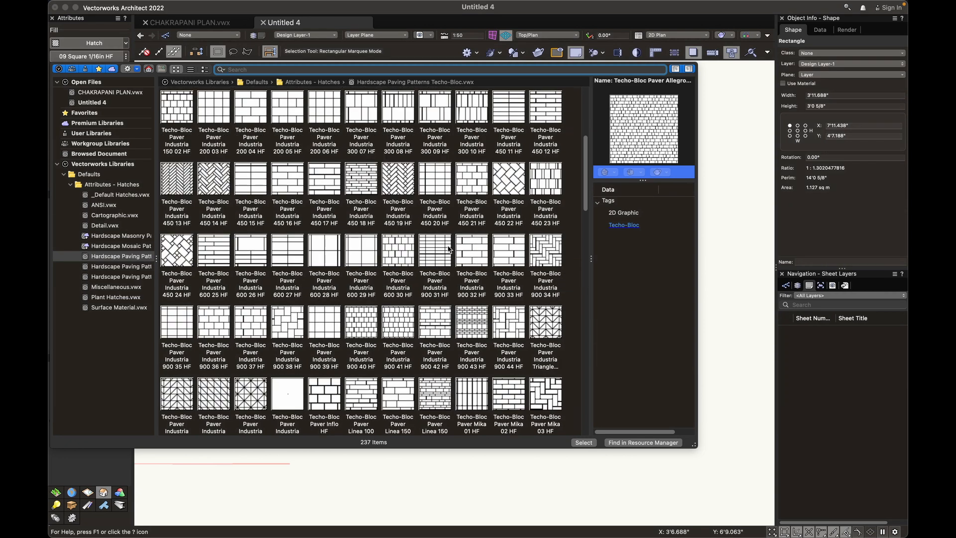
scroll(573, 299, down, 5)
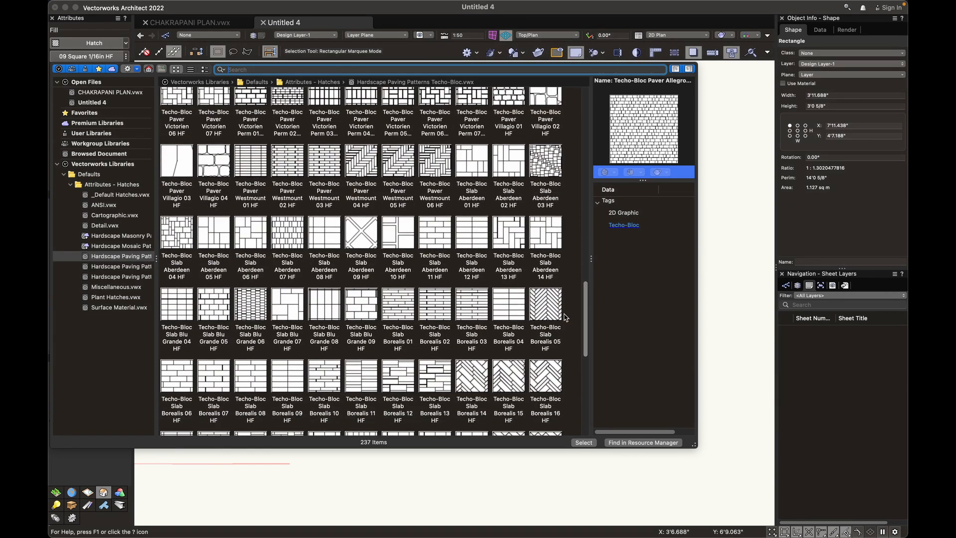
double_click(435, 232)
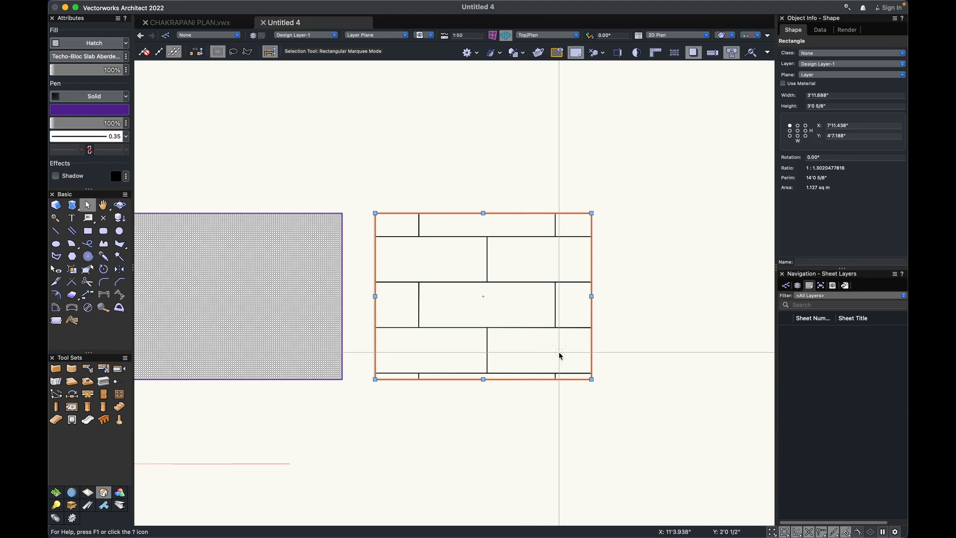
Deselect the hatched rectangle and decline naming and saving the document for a backup copy
scroll(548, 358, right, 3)
key(space)
scroll(611, 346, down, 1)
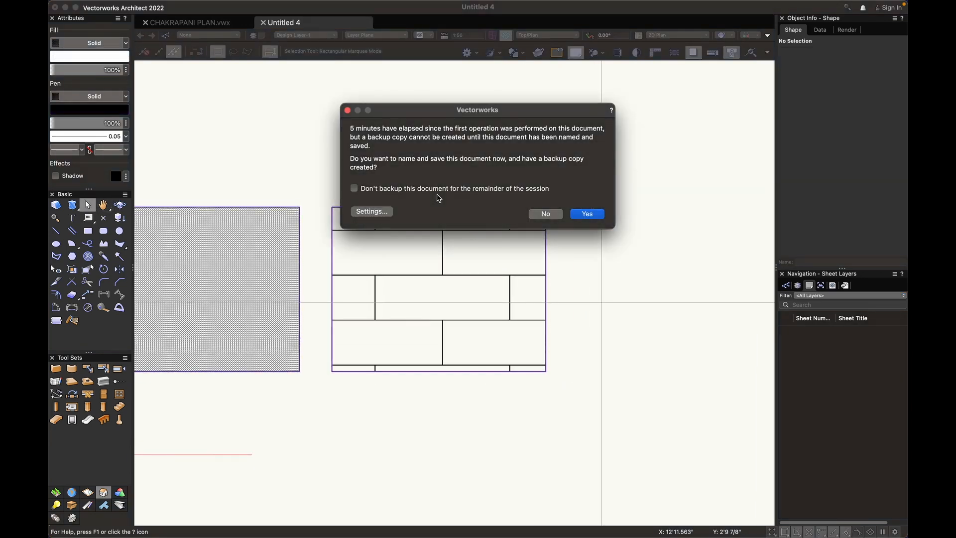
click(544, 214)
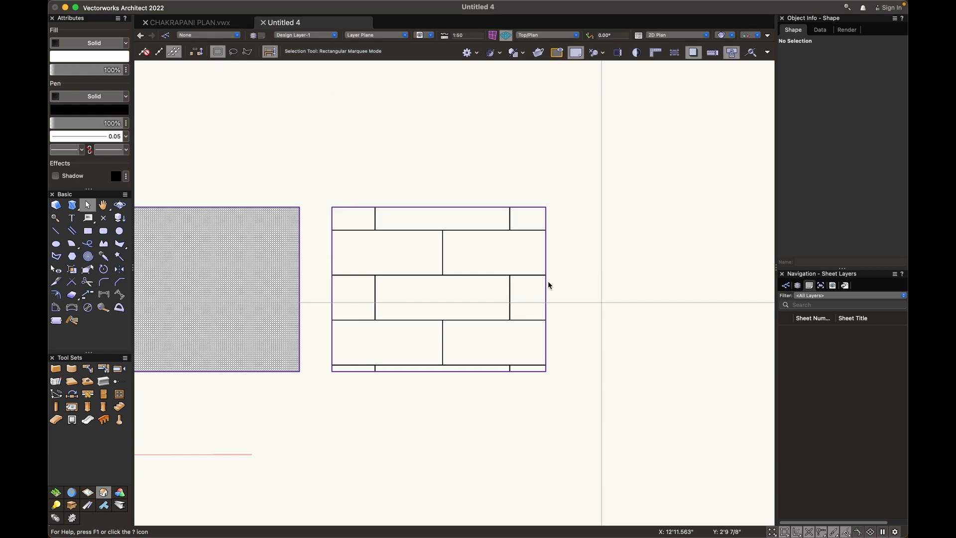
Set the hatched rectangle's pen style to None and deselect it to show the hatch without an outline
click(543, 323)
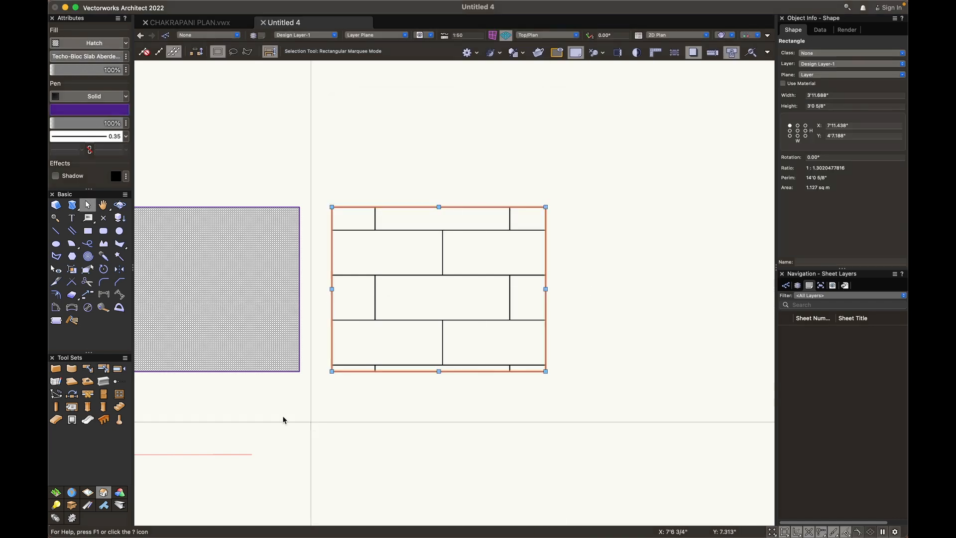
click(103, 96)
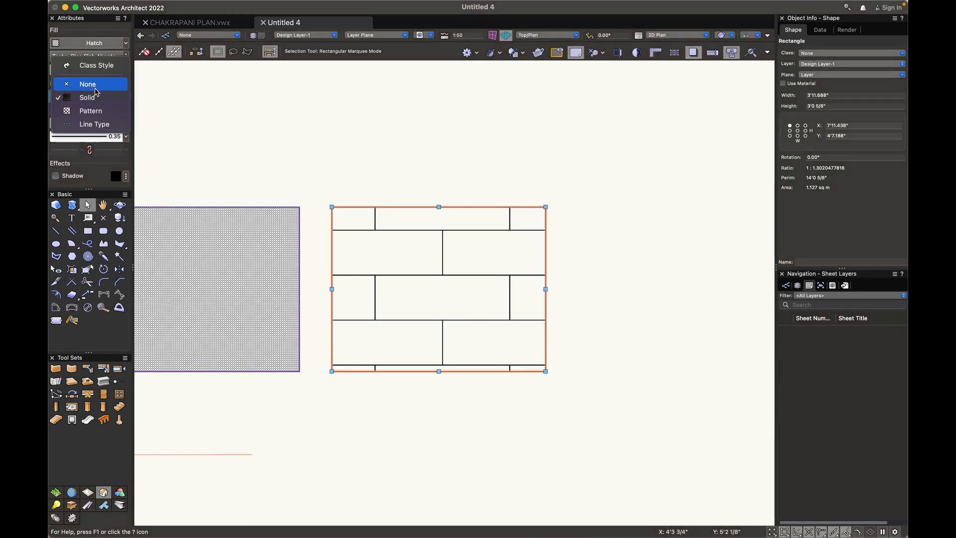
click(88, 84)
click(567, 265)
scroll(520, 252, up, 3)
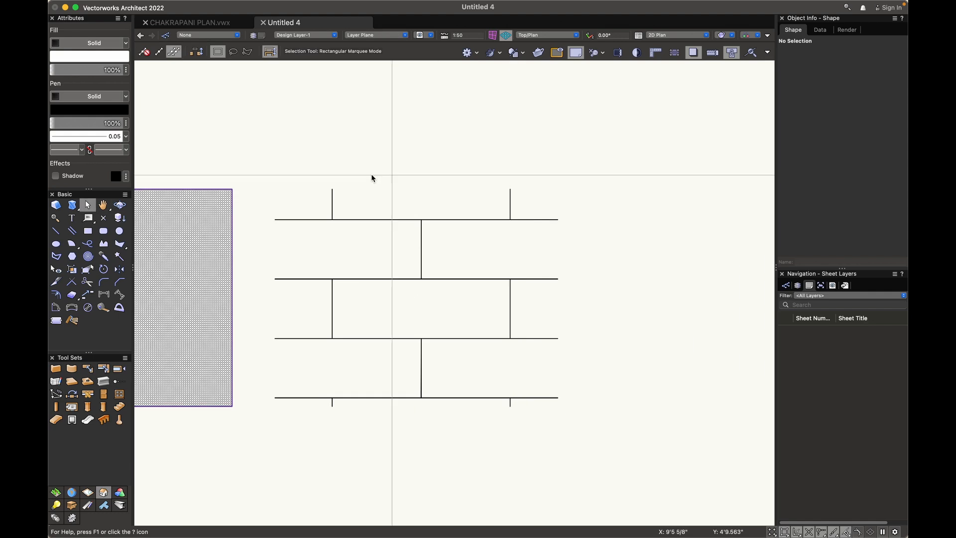
scroll(548, 319, down, 1)
Set the hatched rectangle's pen style back to Solid and deselect it
drag(673, 254, 471, 498)
click(66, 96)
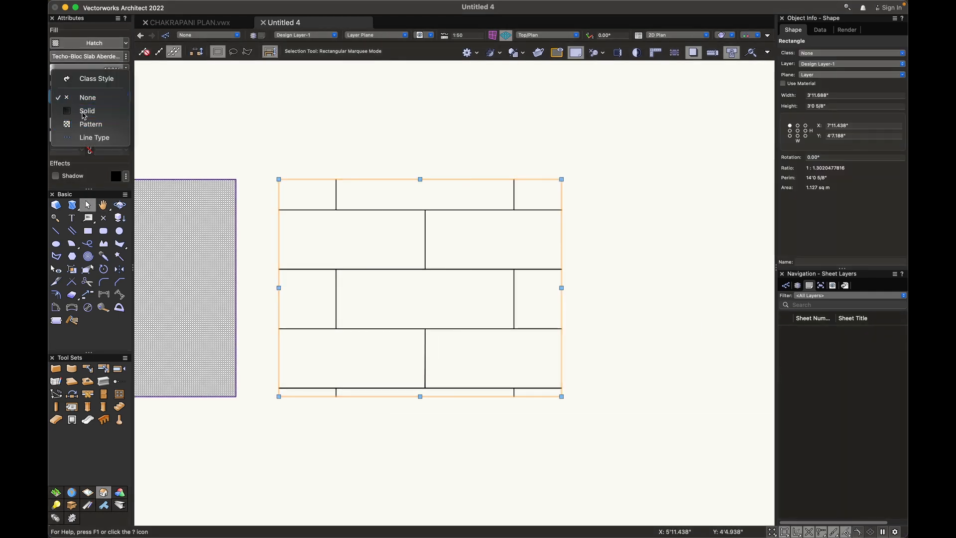
click(84, 111)
click(386, 152)
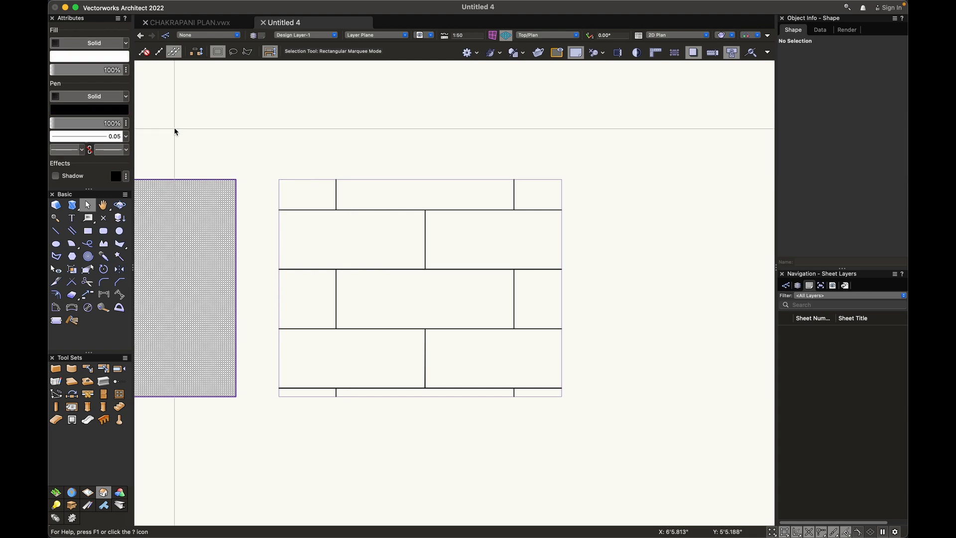
Reselect the hatched rectangle, set its pen color to black and its line thickness to 0.70, and deselect it
key(super+z)
click(80, 111)
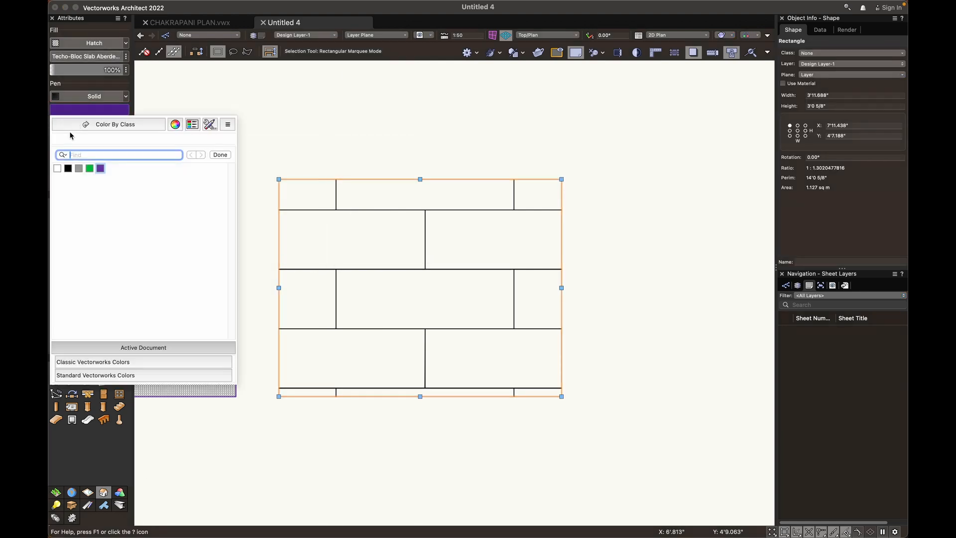
click(68, 169)
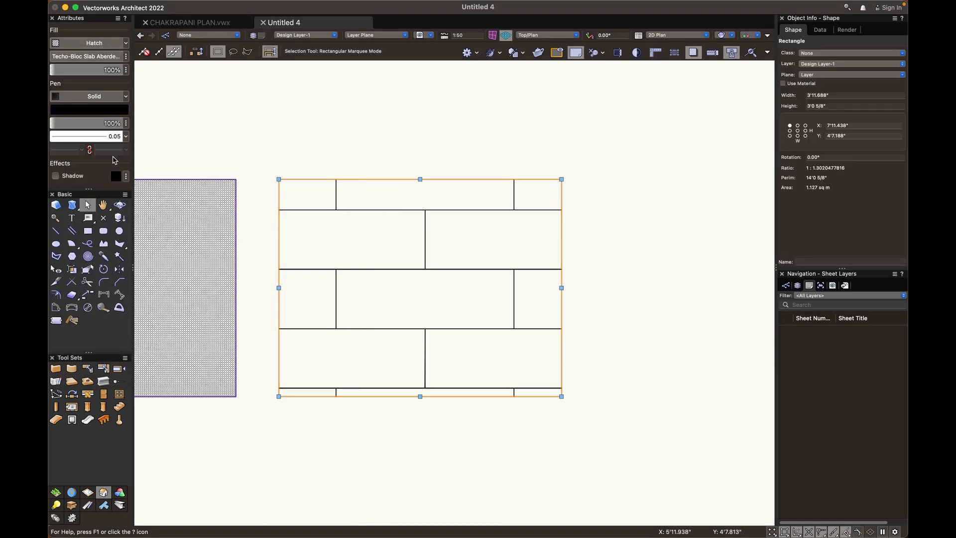
click(111, 136)
click(118, 246)
click(619, 327)
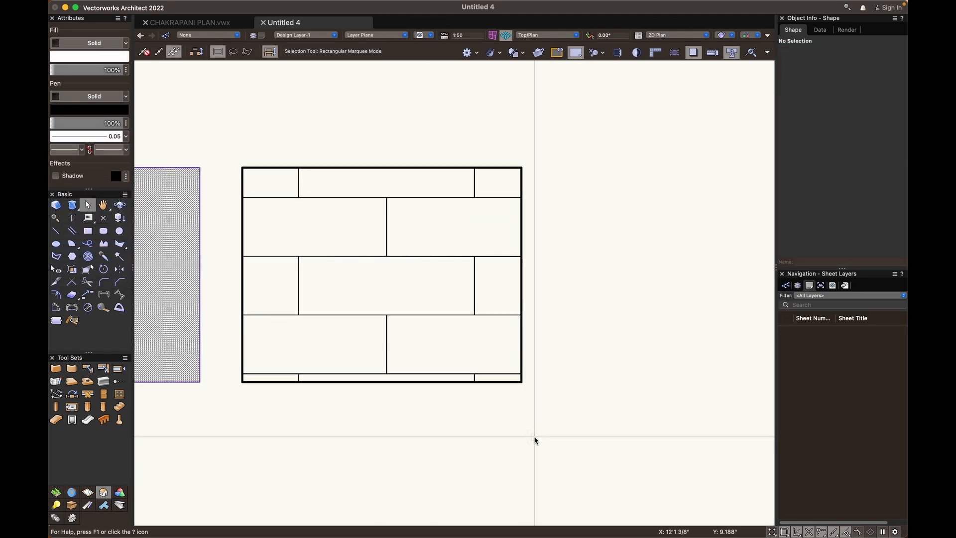
Enable local mapping for the hatched rectangle's fill and try I Length values of 5' and 2', ending with 2'
click(463, 310)
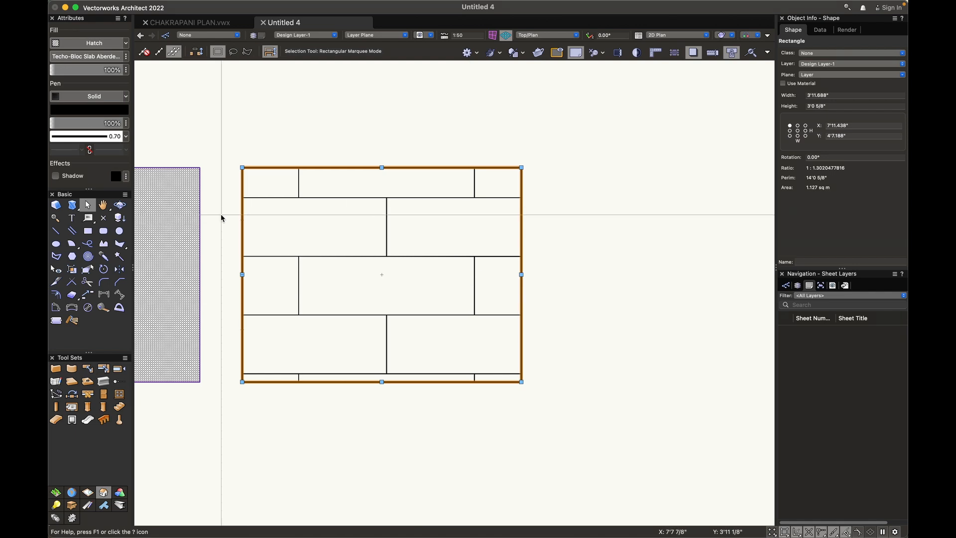
click(126, 57)
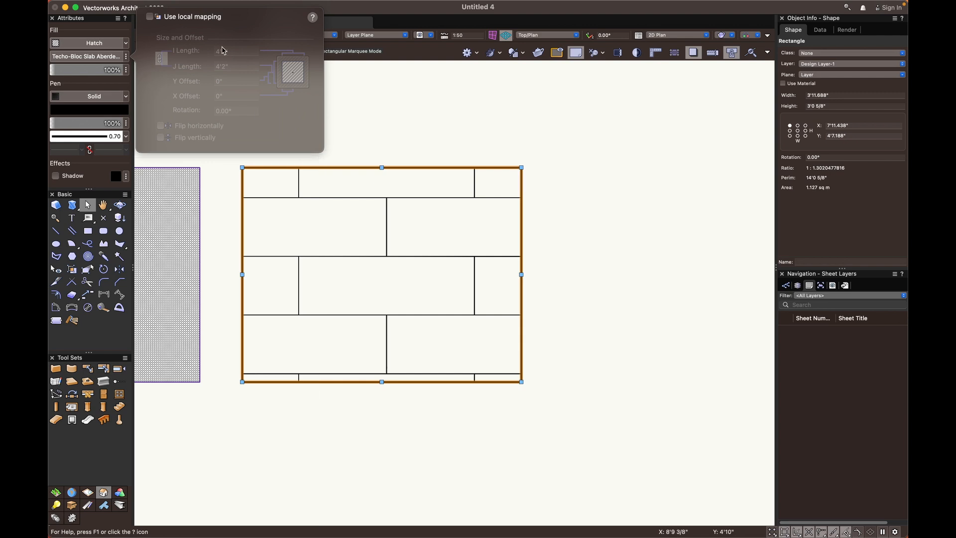
click(150, 17)
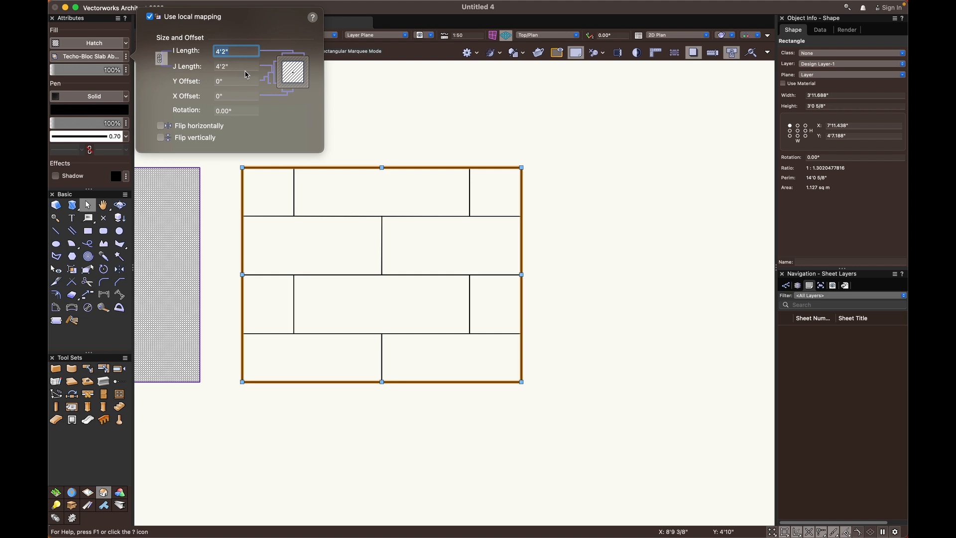
key(Return)
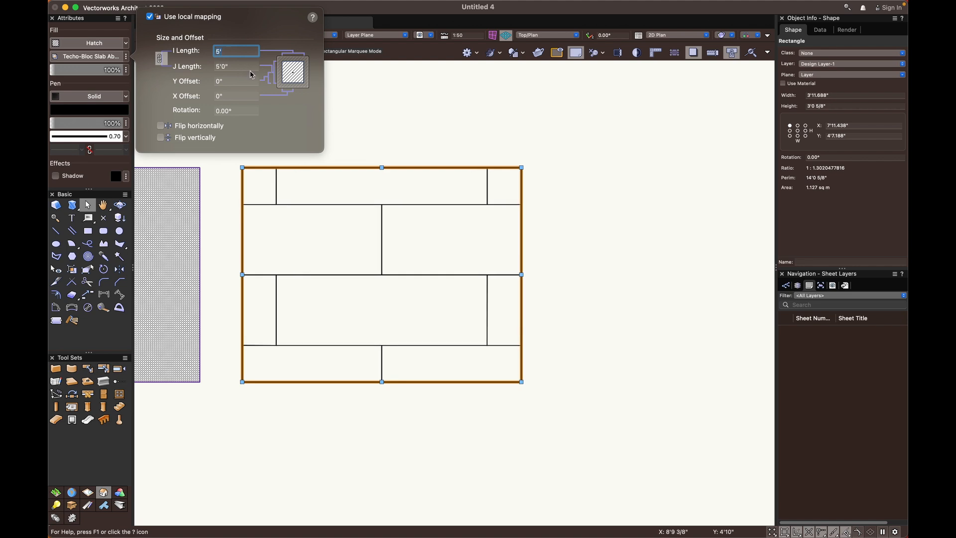
text(2')
key(Return)
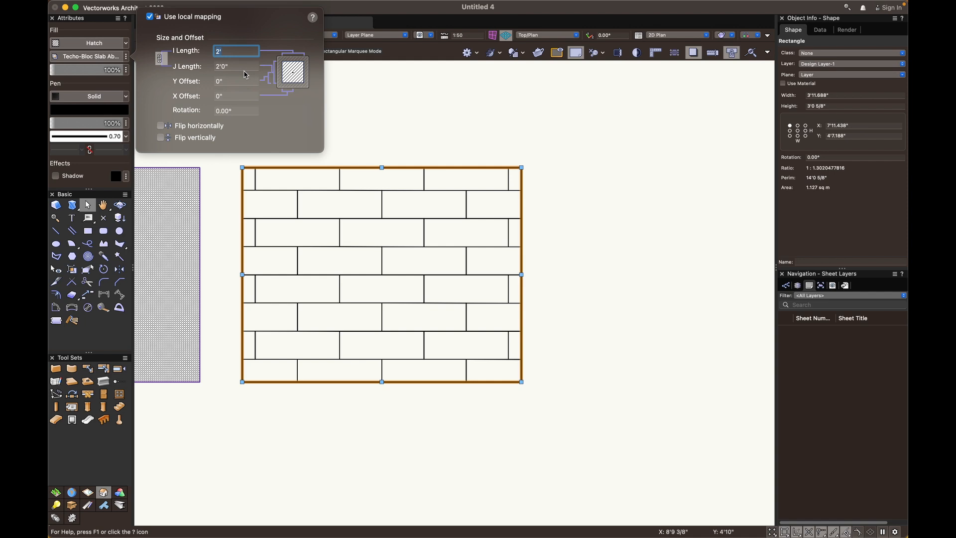
Set the I Length of the rectangle's hatch mapping to 9" and close the mapping settings
key(Return)
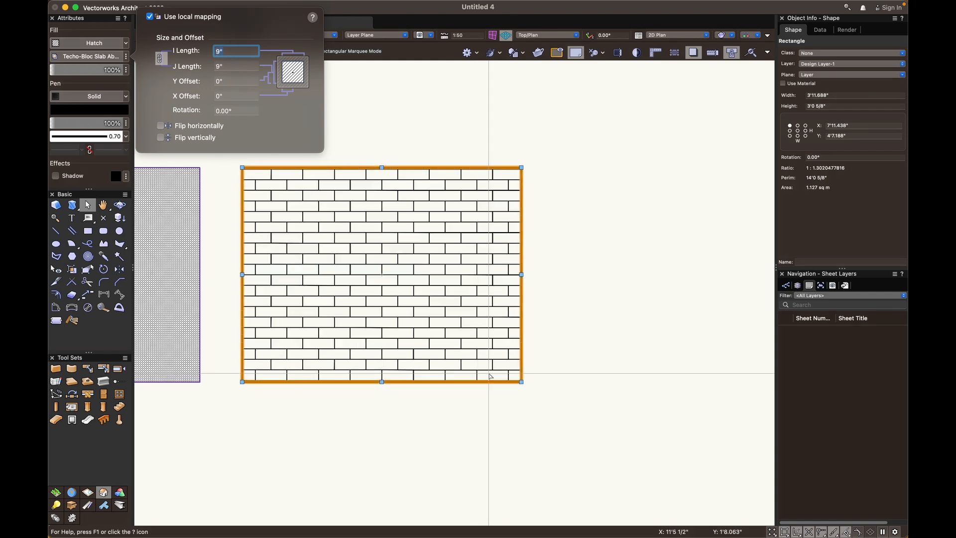
click(462, 430)
Copy the brick-hatched rectangle into the empty area below the two existing rectangles
middle_drag(413, 413, 450, 410)
mouse_move(461, 414)
mouse_down()
mouse_move(444, 412)
mouse_move(634, 378)
mouse_move(585, 363)
mouse_up()
key(x)
click(587, 312)
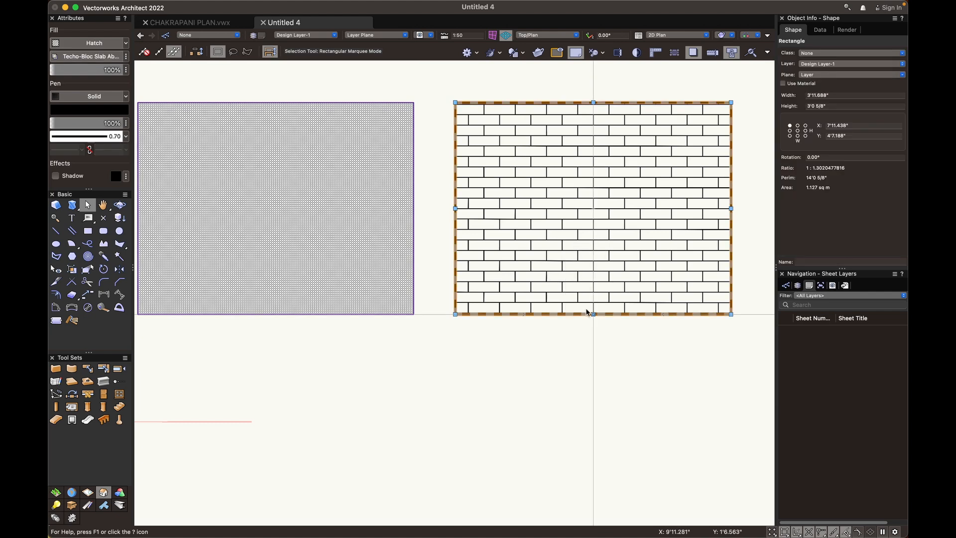
mouse_move(409, 532)
mouse_down()
mouse_move(405, 486)
mouse_move(587, 303)
mouse_move(576, 299)
mouse_move(500, 359)
mouse_move(555, 395)
mouse_move(566, 382)
mouse_up()
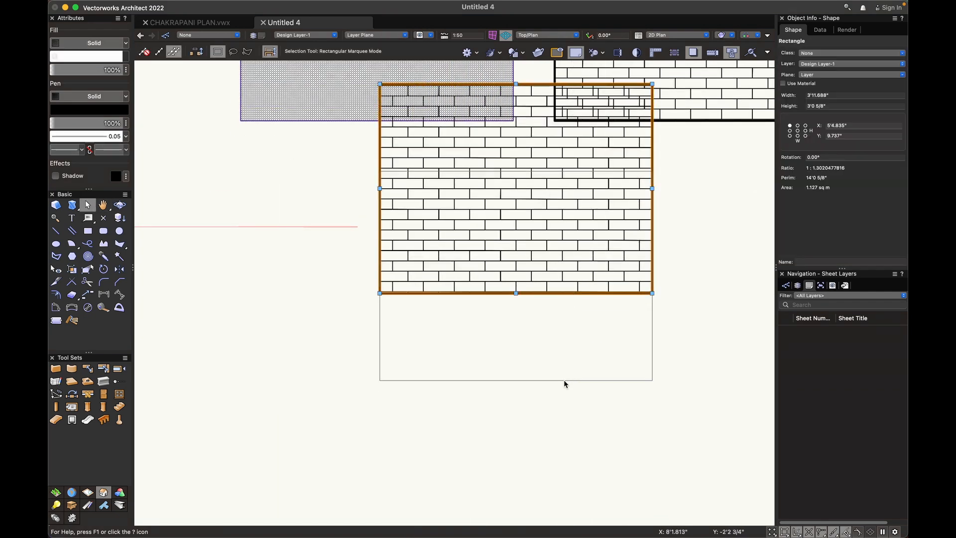
middle_drag(533, 324, 441, 359)
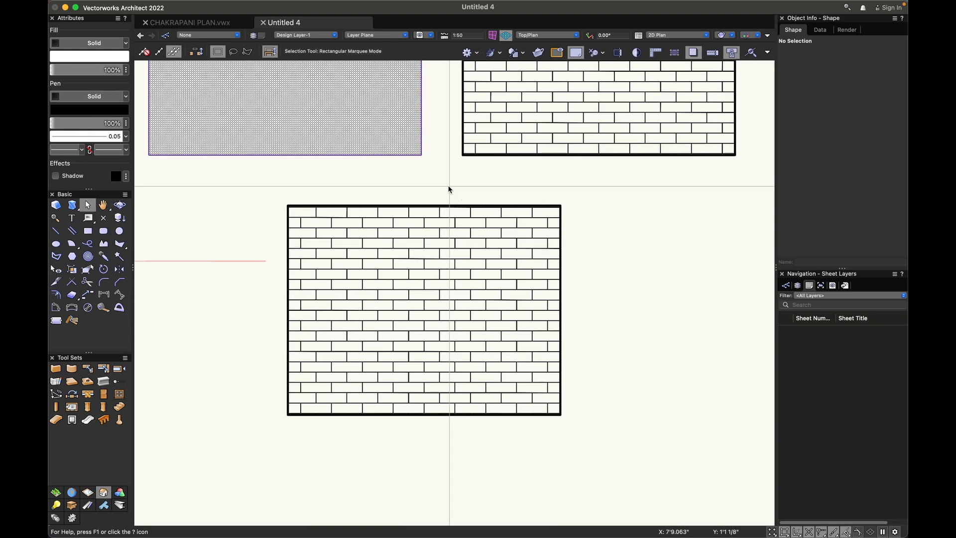
Change the lower rectangle's fill to Tile using Spanish Tile 02 TF from the default tiles, and deselect it
scroll(441, 189, up, 3)
drag(438, 208, 438, 189)
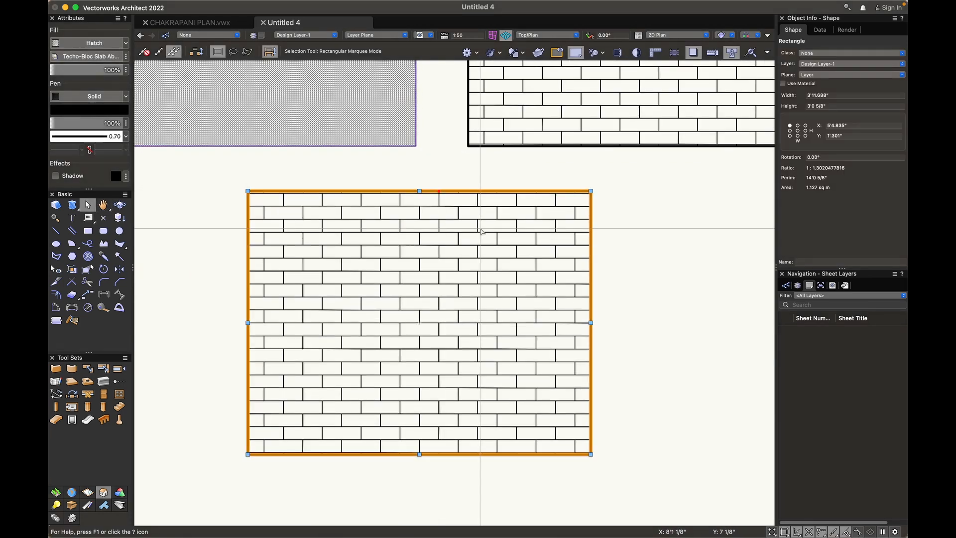
click(83, 44)
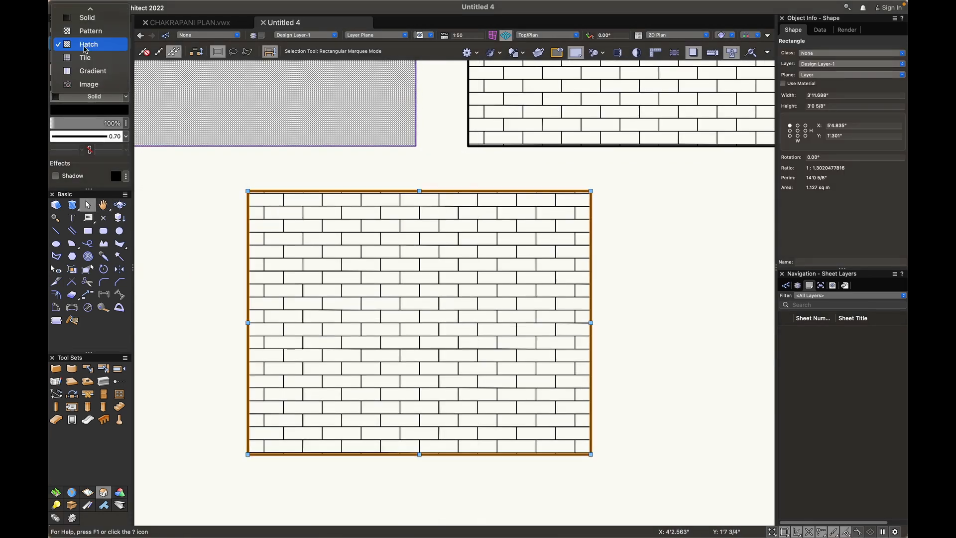
click(86, 58)
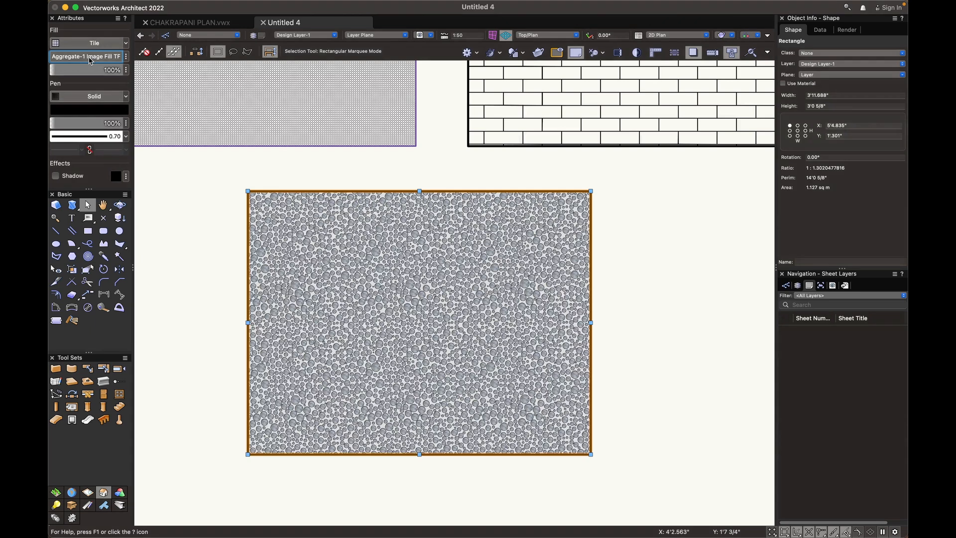
click(103, 57)
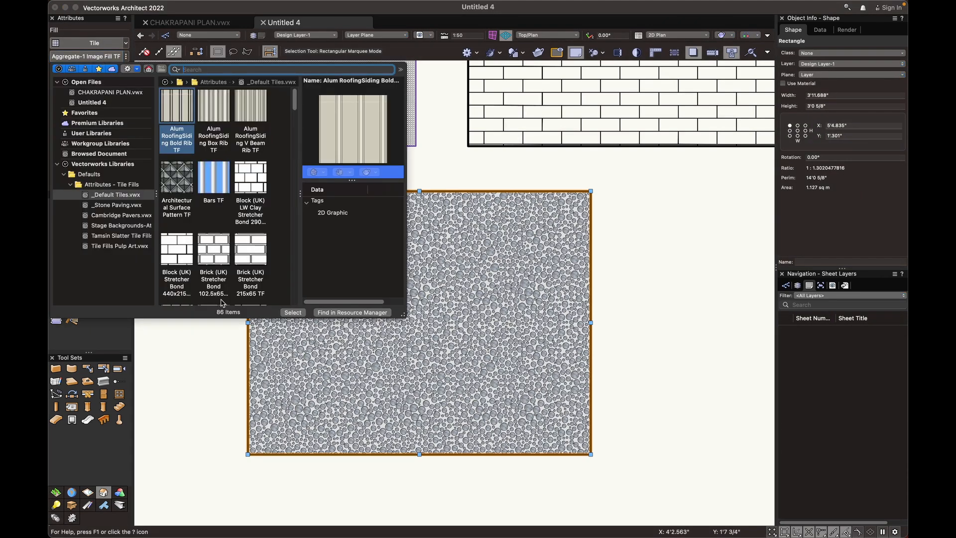
scroll(212, 110, down, 5)
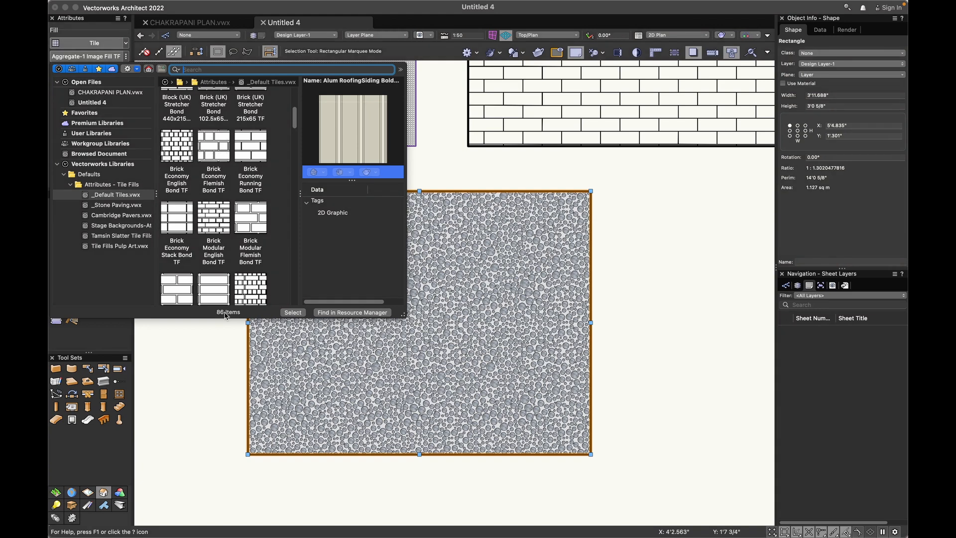
drag(295, 126, 295, 204)
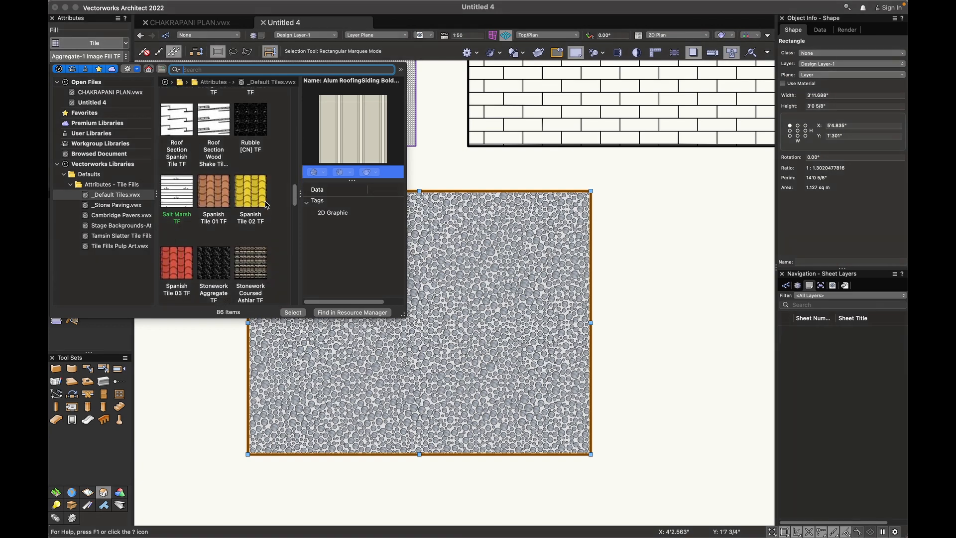
double_click(251, 197)
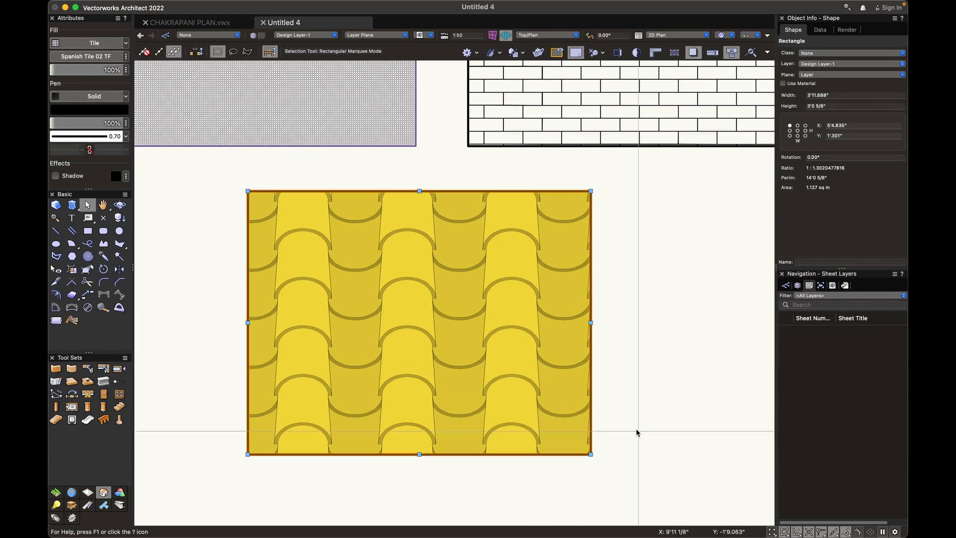
click(638, 430)
Copy the Spanish-tile rectangle horizontally to its right and move the copy clear of the original
key(h)
mouse_move(642, 432)
mouse_down()
mouse_move(589, 404)
mouse_move(479, 408)
mouse_up()
key(x)
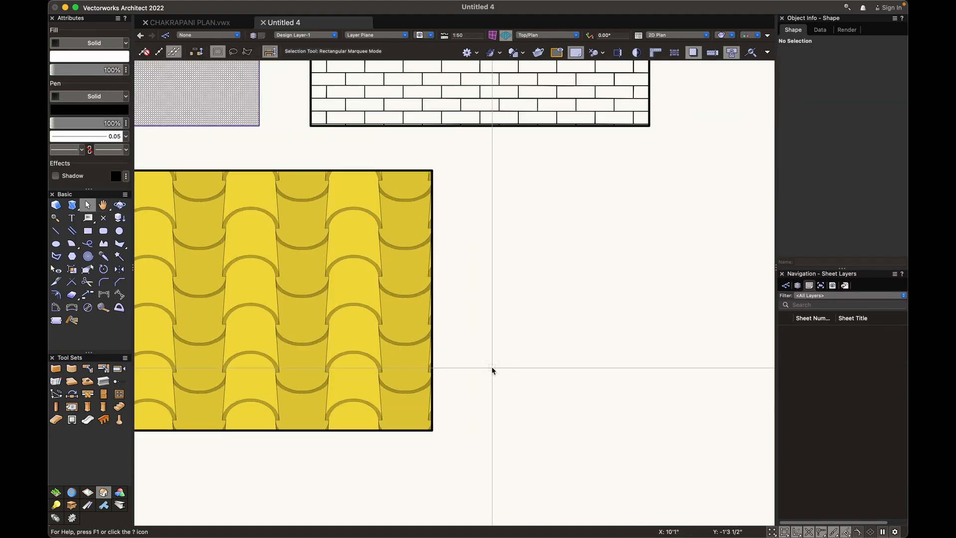
click(434, 366)
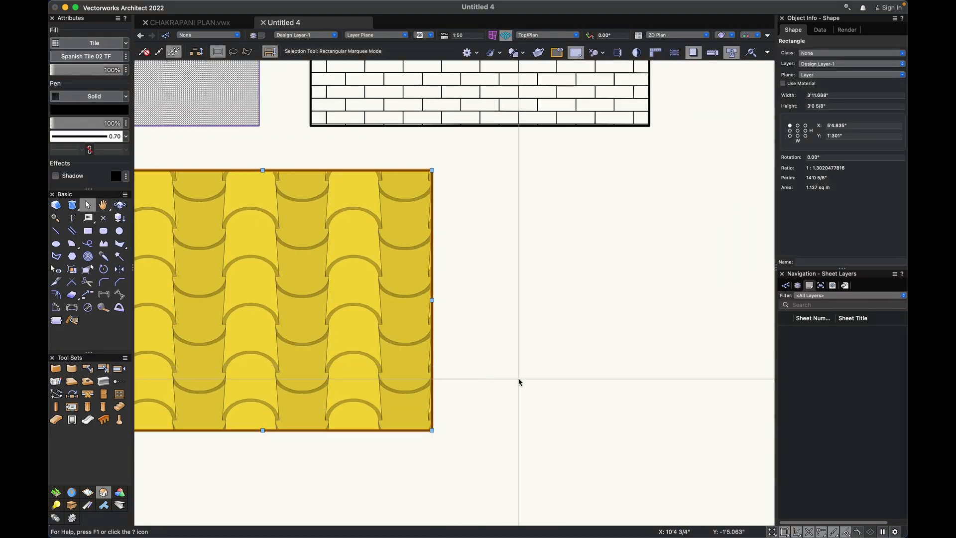
scroll(518, 380, down, 1)
click(435, 372)
alt+drag(354, 388, 425, 387)
middle_drag(358, 370, 613, 380)
scroll(542, 356, down, 1)
middle_drag(542, 357, 474, 352)
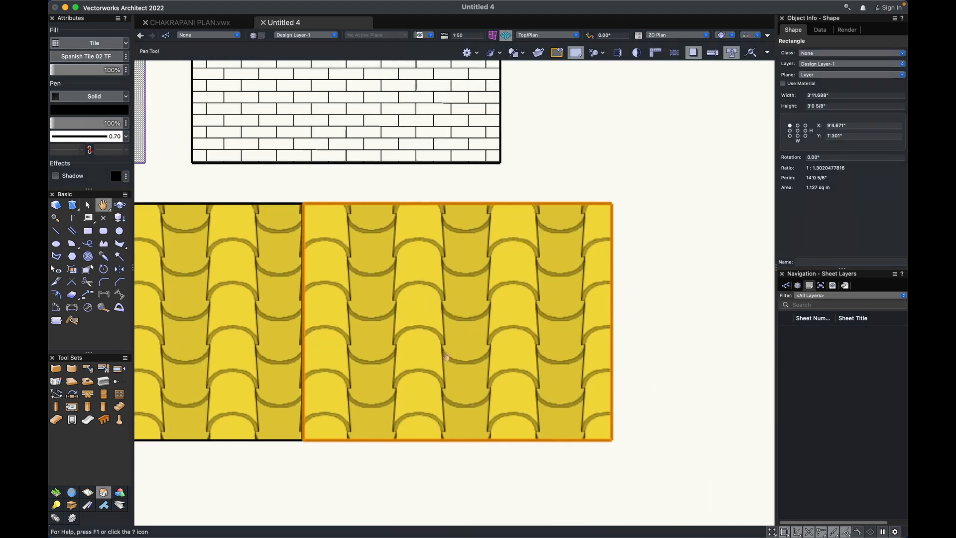
click(464, 448)
drag(465, 439, 560, 440)
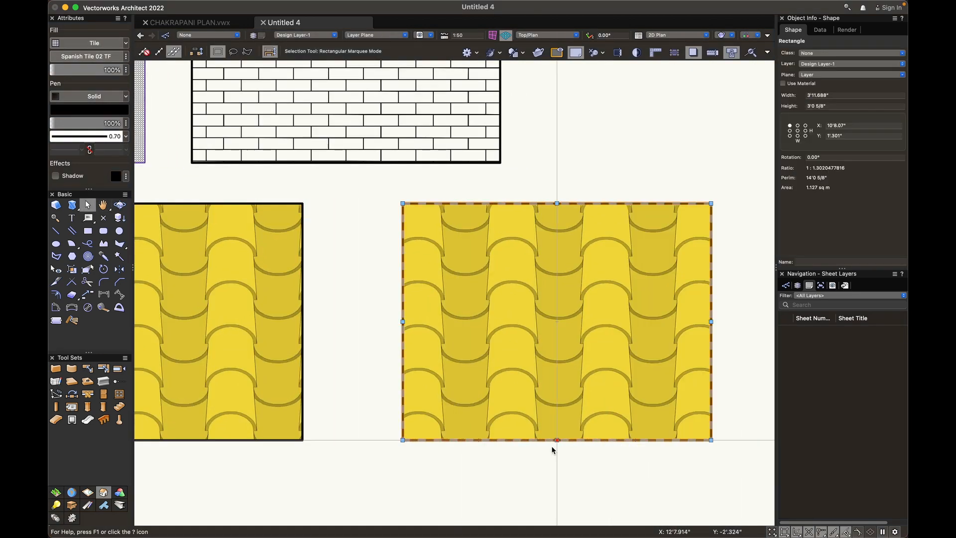
Change the copied tile rectangle's fill to Gradient and apply Metal Steel GR from the default gradients
middle_drag(560, 440, 391, 427)
scroll(399, 424, up, 1)
click(438, 380)
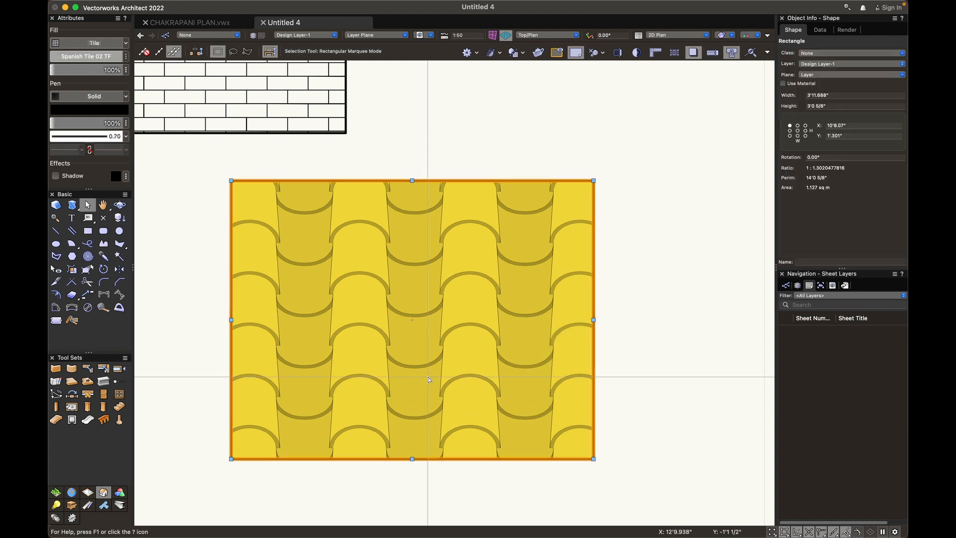
click(87, 44)
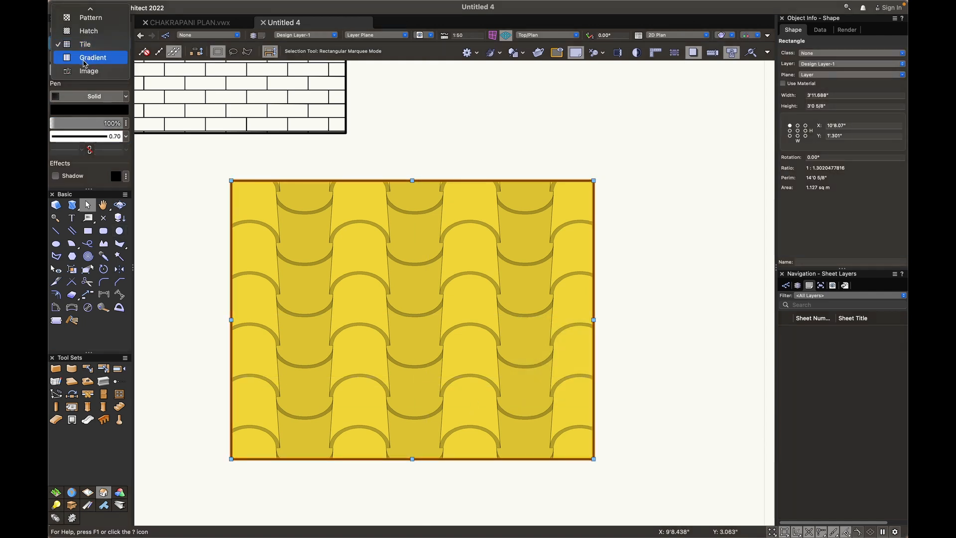
click(84, 58)
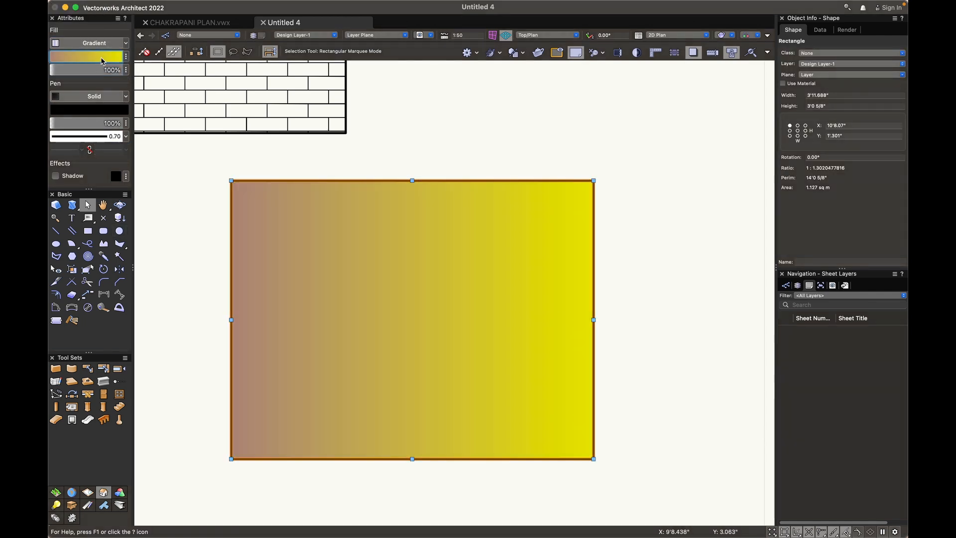
click(87, 56)
scroll(248, 222, down, 10)
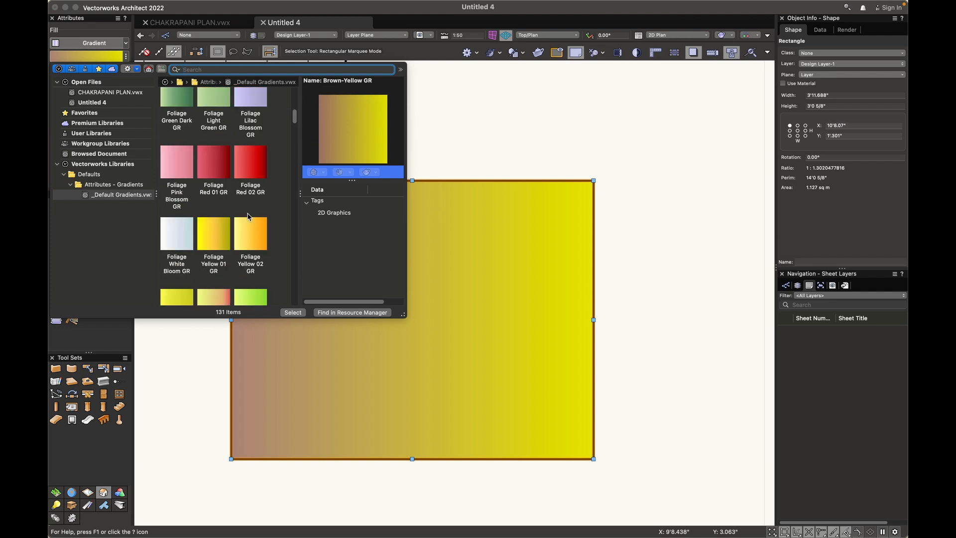
click(250, 269)
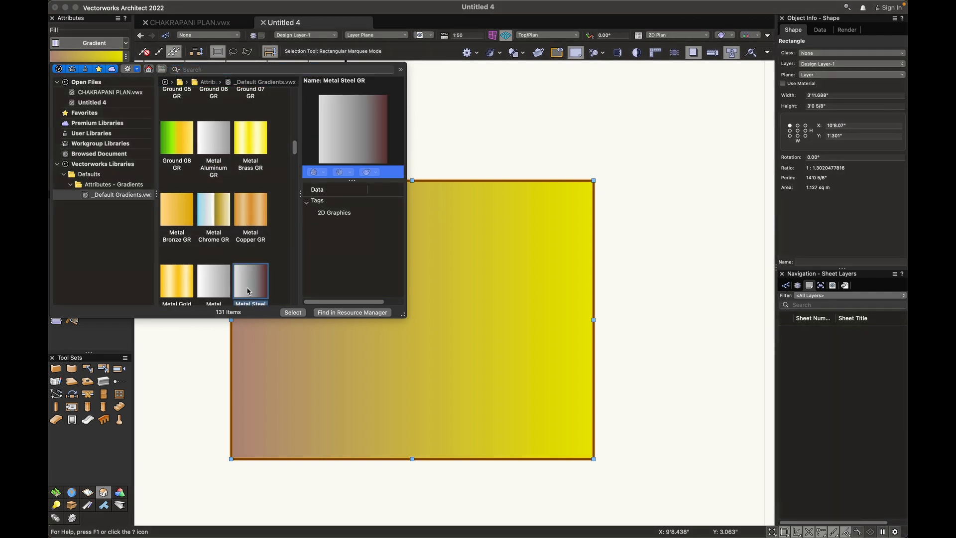
double_click(250, 269)
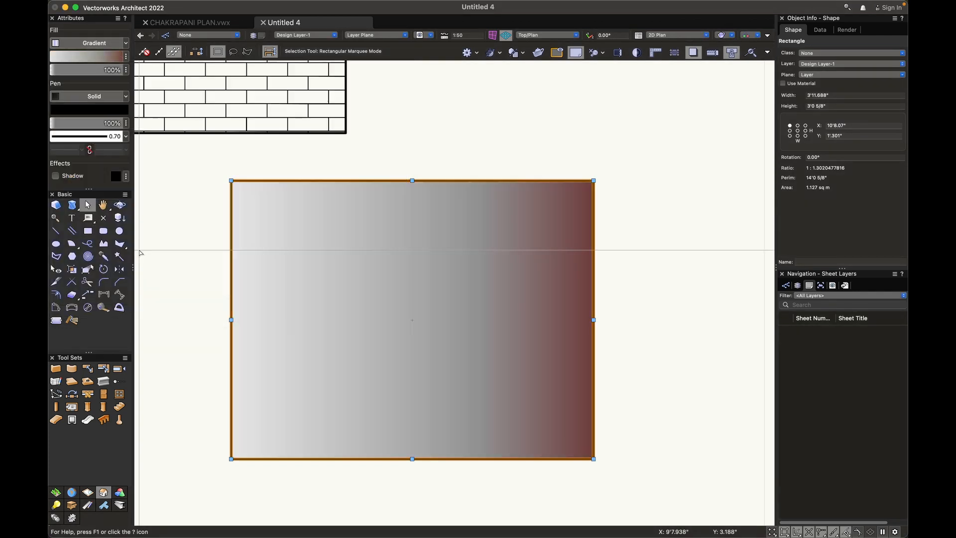
Examine the gradient type, size and offset options of the rectangle's fill, and close them
click(127, 56)
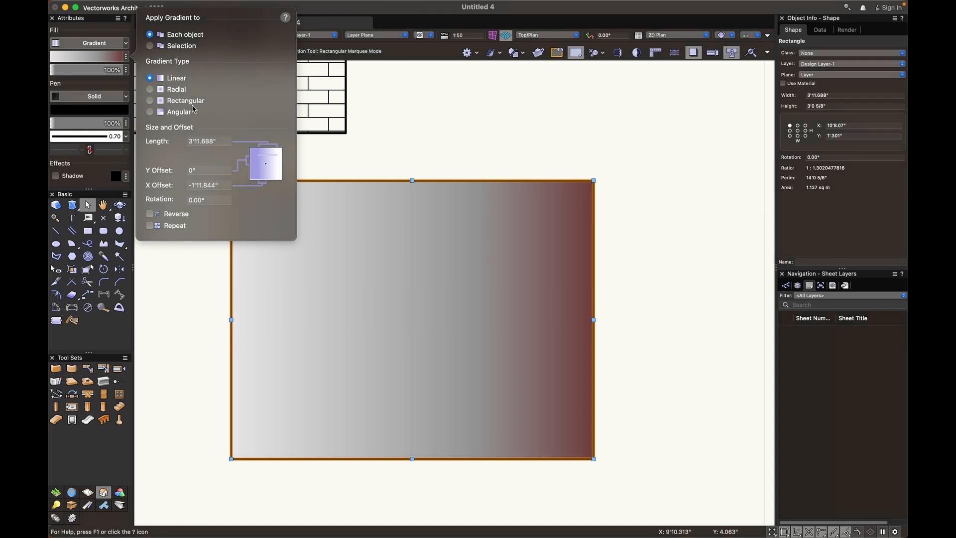
click(179, 90)
click(160, 370)
Set the gradient rectangle's pen style to None and deselect it
scroll(159, 370, down, 2)
click(384, 350)
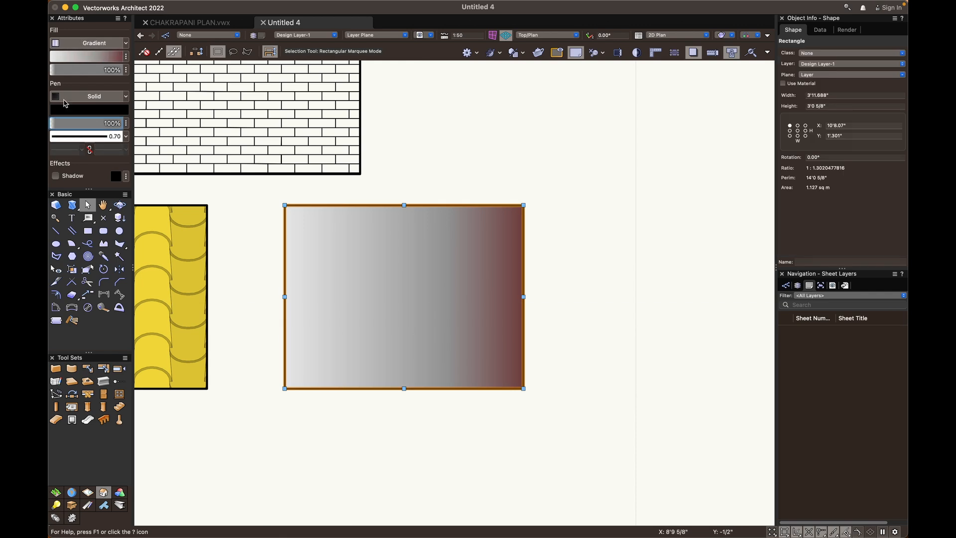
click(83, 97)
click(84, 85)
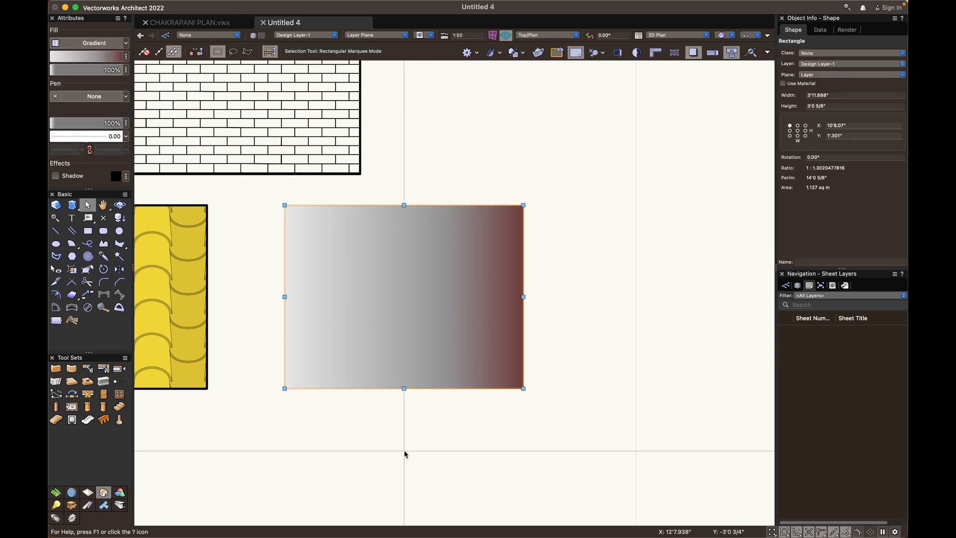
scroll(404, 450, down, 1)
middle_drag(404, 450, 421, 412)
click(405, 436)
Copy the gradient rectangle up to the free space right of the brick-hatched rectangle
scroll(406, 436, down, 1)
scroll(454, 352, down, 3)
drag(419, 415, 405, 451)
key(x)
click(446, 399)
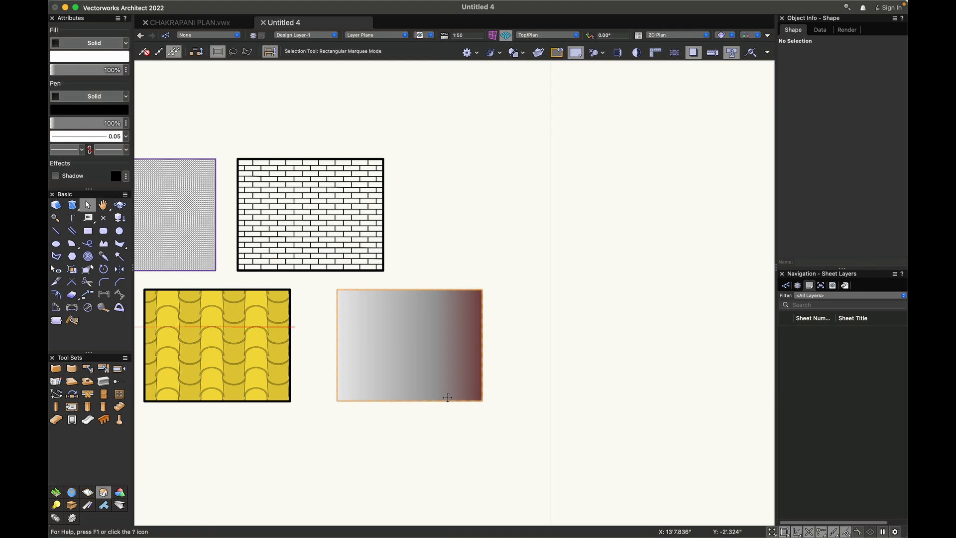
drag(446, 401, 512, 235)
Set the upper gradient rectangle's pen style to Solid and its line thickness to 0.50
scroll(450, 320, up, 3)
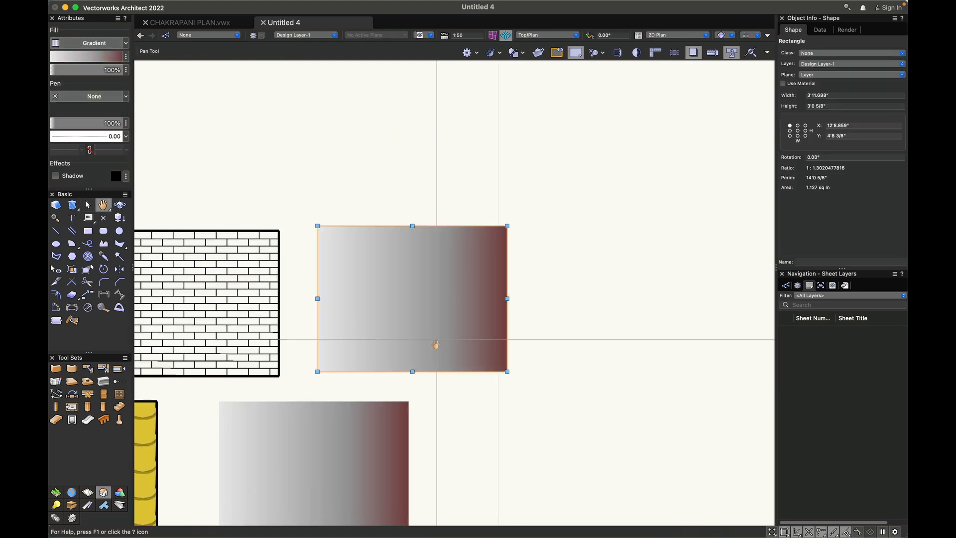
scroll(450, 321, up, 2)
scroll(536, 330, down, 2)
click(309, 298)
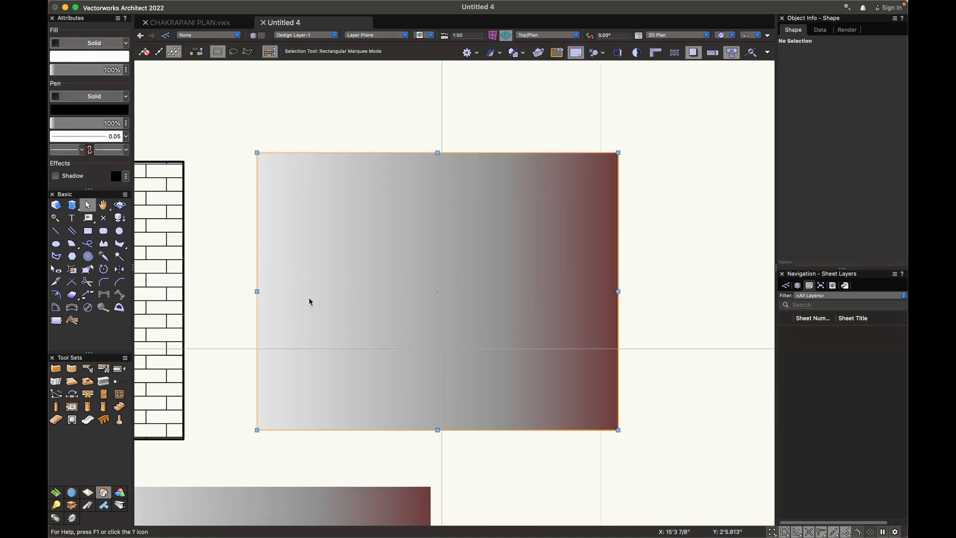
click(85, 97)
click(92, 111)
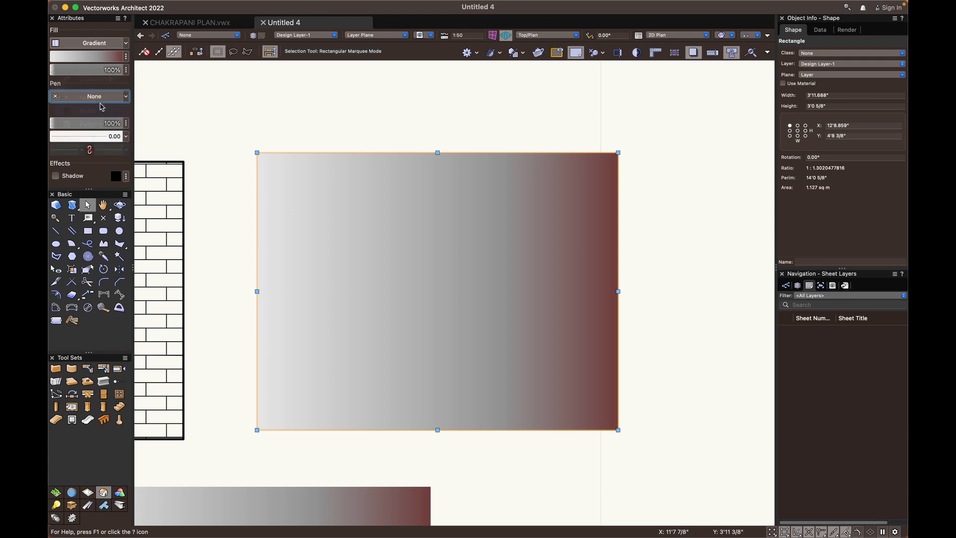
click(99, 136)
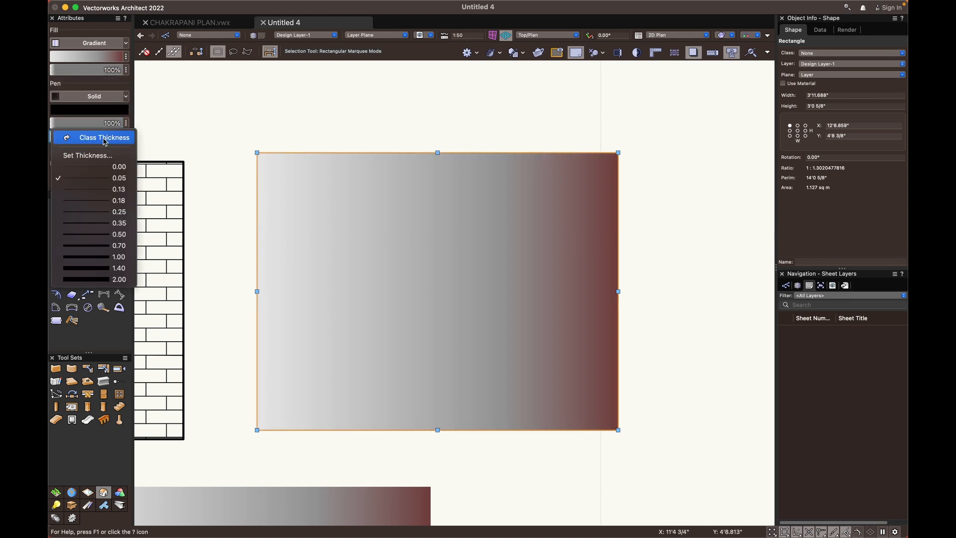
click(105, 235)
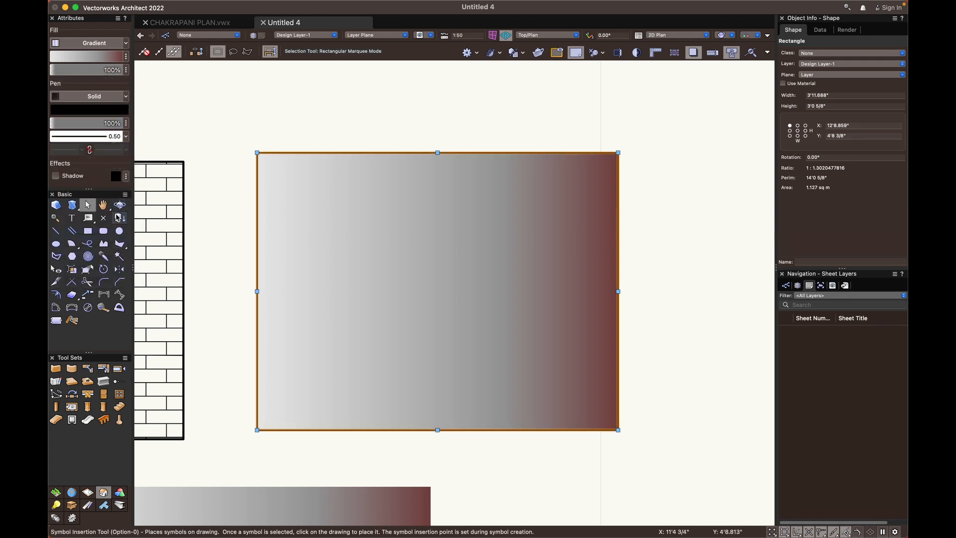
Change the upper gradient rectangle's fill to Image and deselect it
click(105, 45)
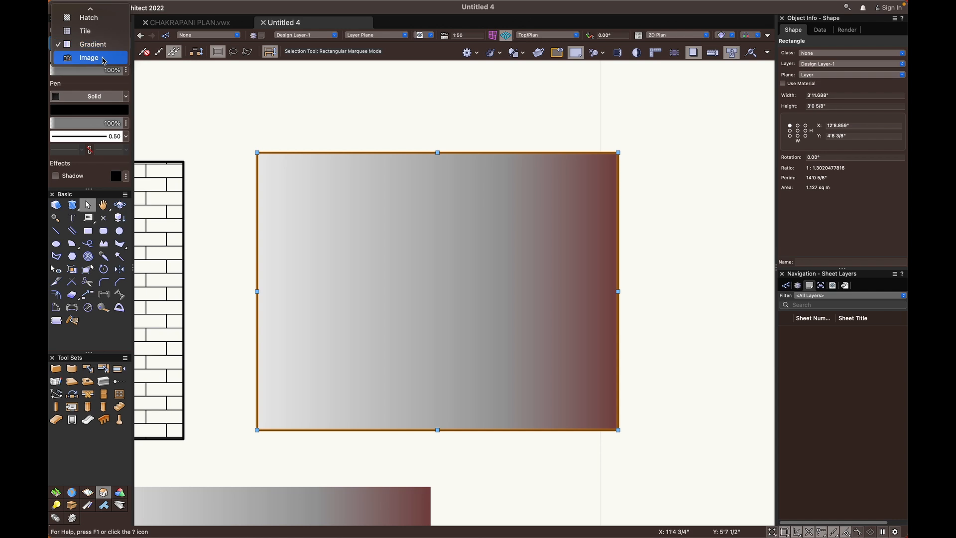
click(103, 58)
click(213, 278)
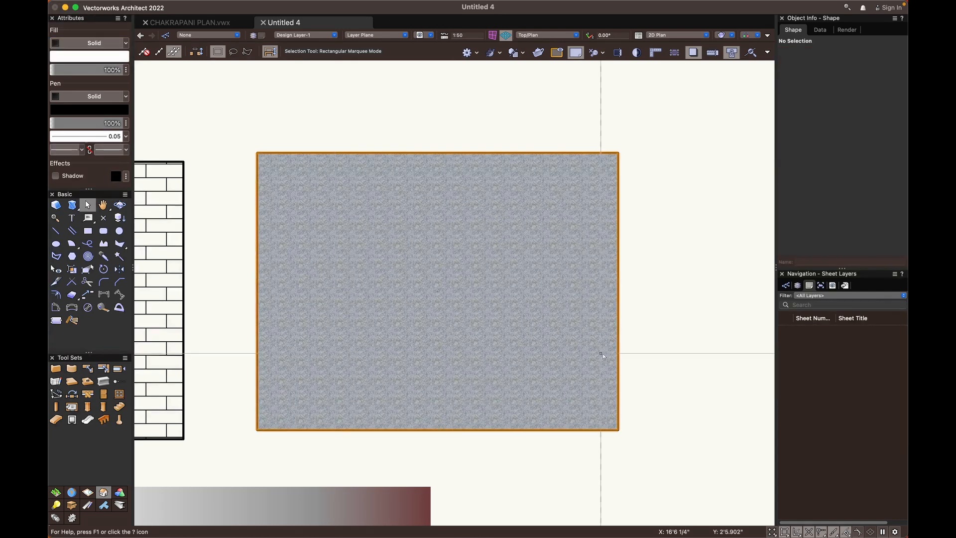
Select the granite-filled rectangle and start a new image resource by importing an image file
scroll(443, 279, up, 2)
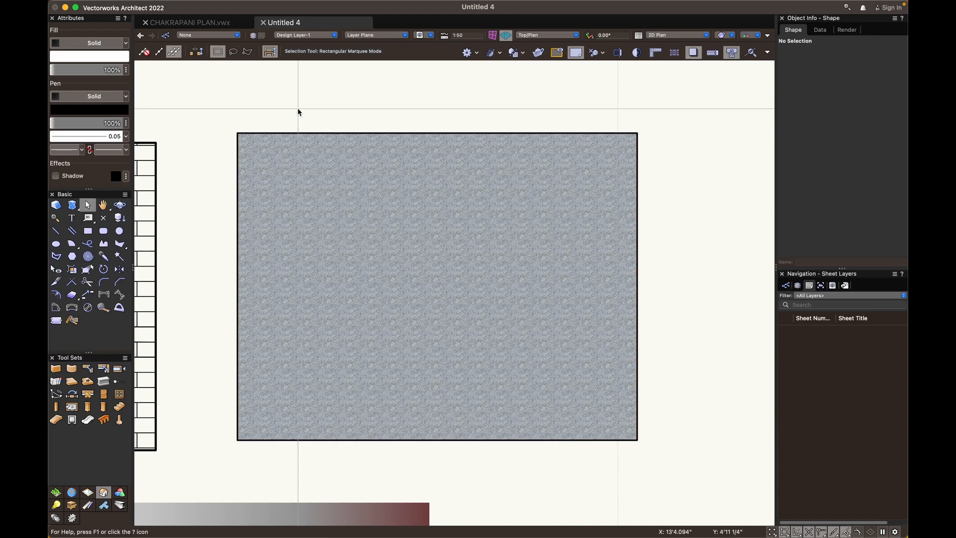
click(237, 204)
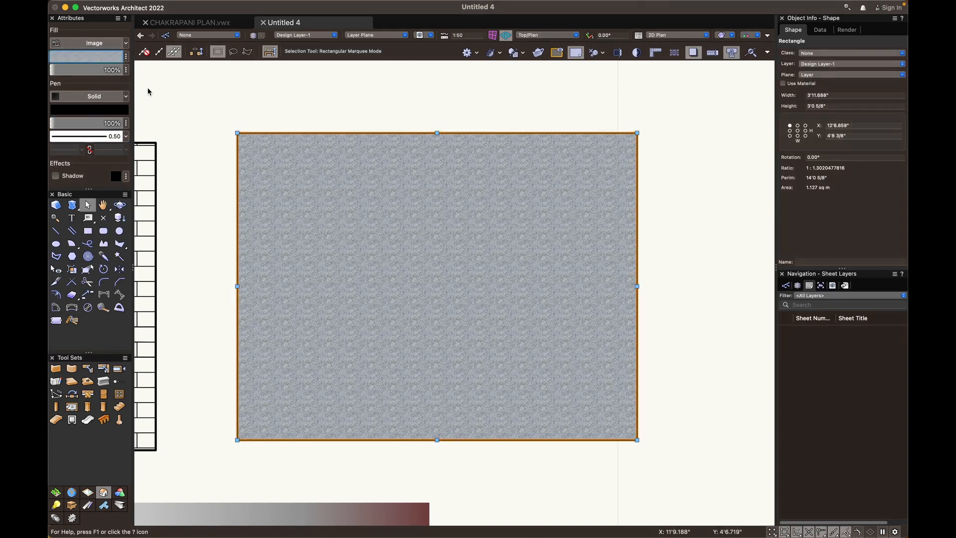
click(198, 209)
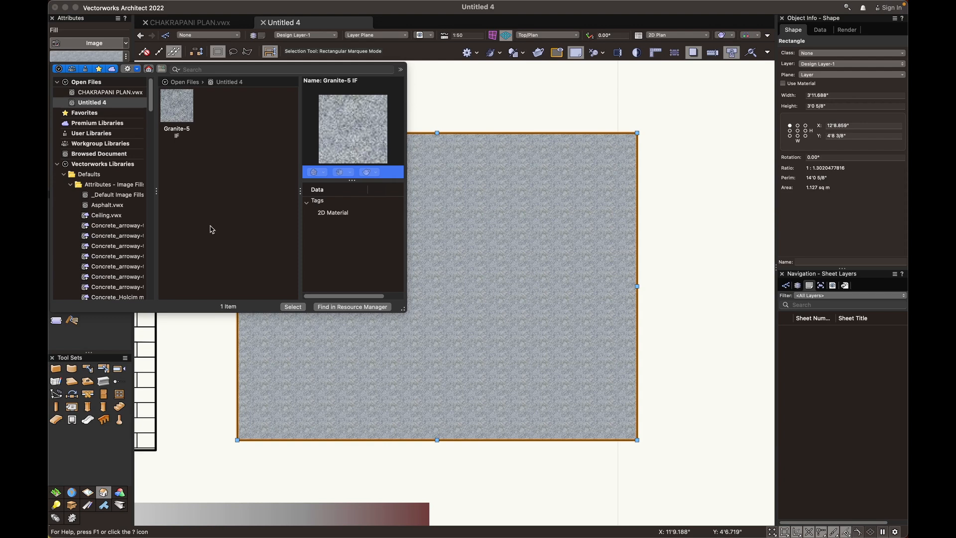
click(326, 307)
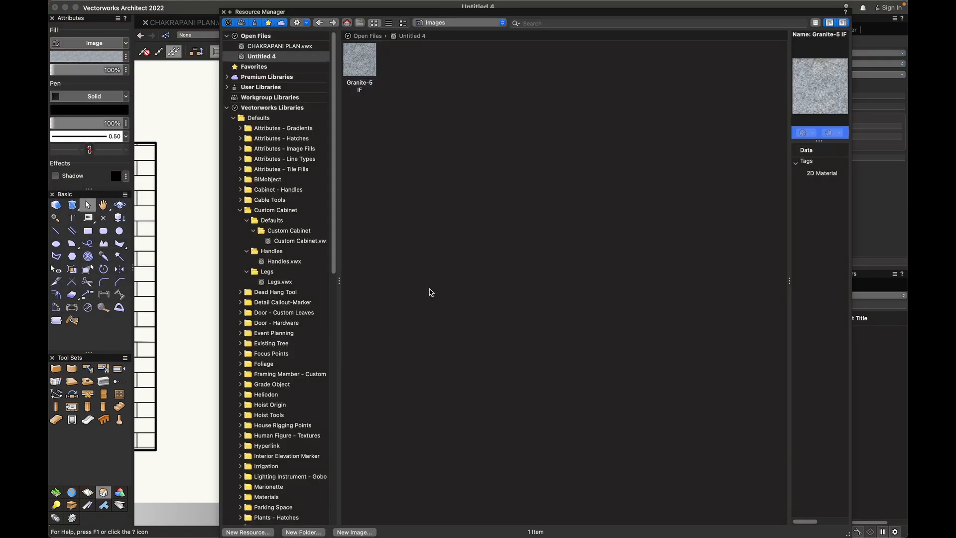
click(361, 532)
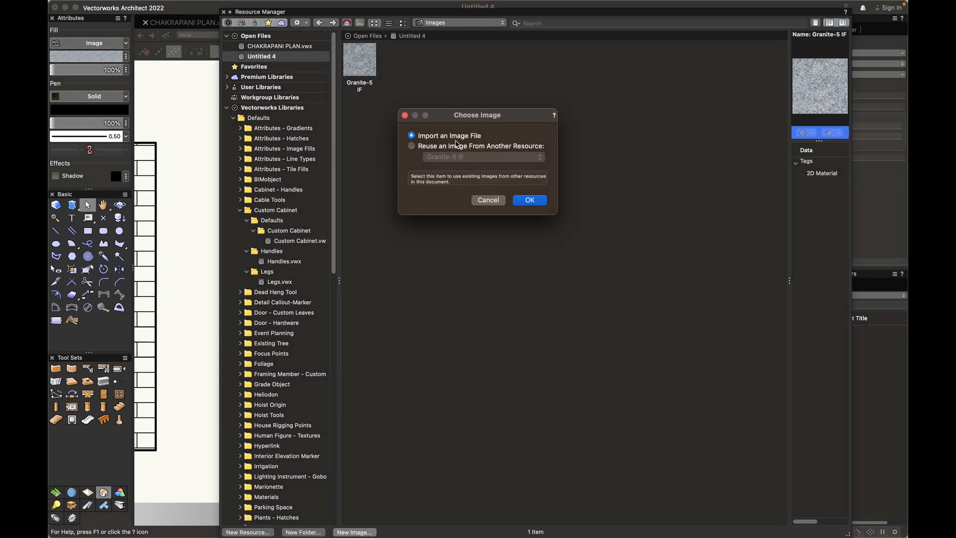
click(530, 200)
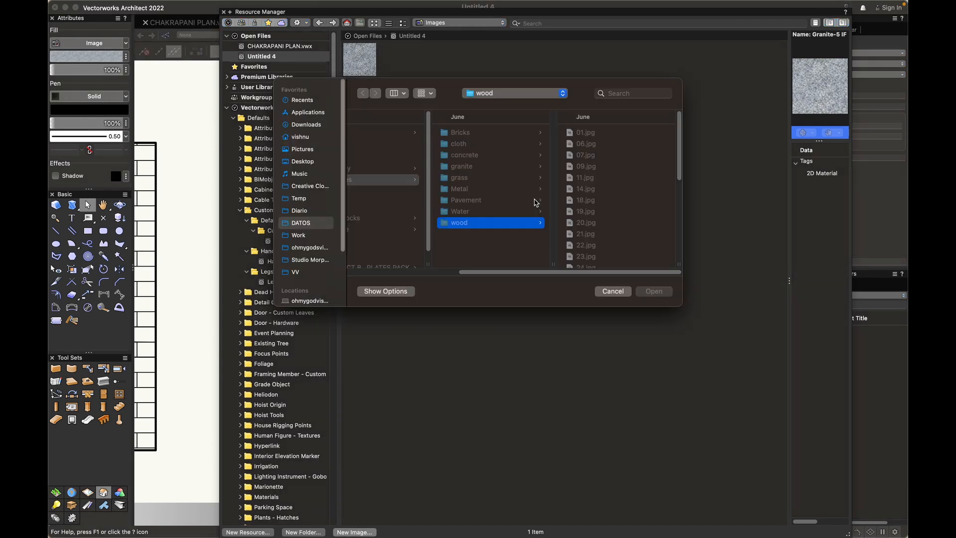
Preview brick images 01.jpg and 02.jpg in the Bricks texture folder
drag(534, 276, 508, 275)
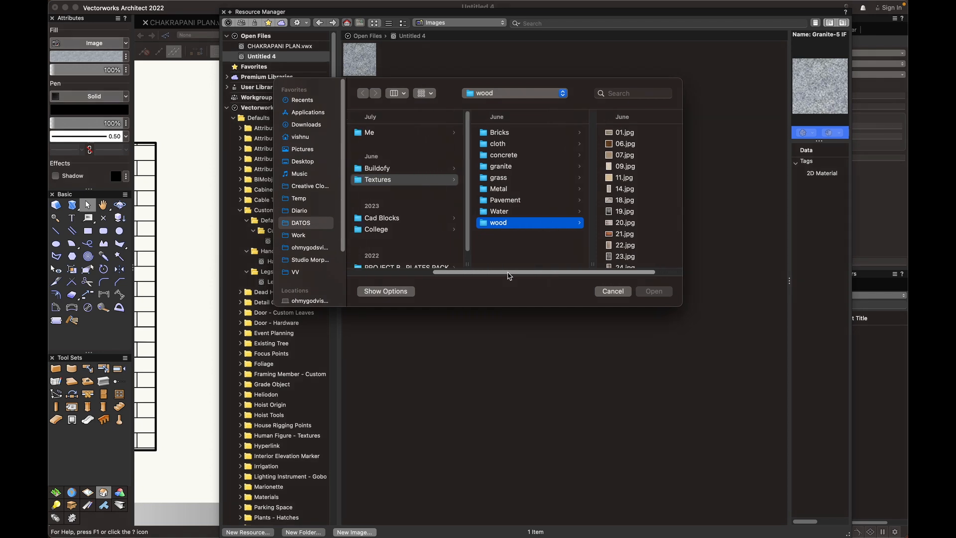
click(513, 133)
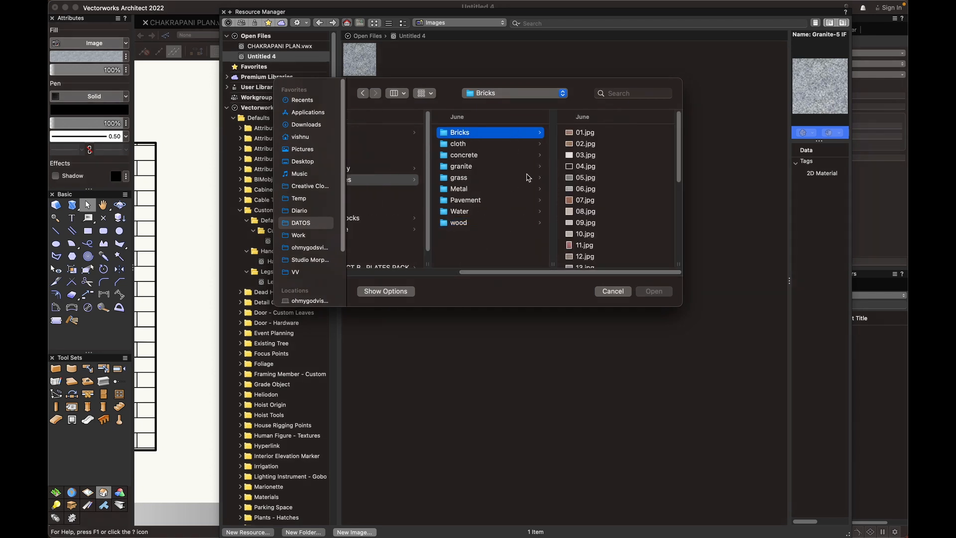
click(577, 144)
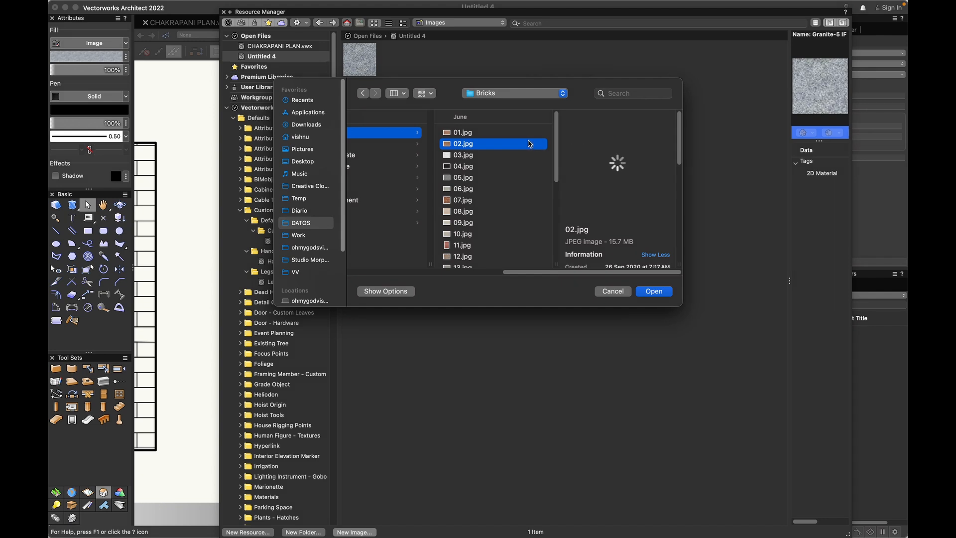
click(512, 133)
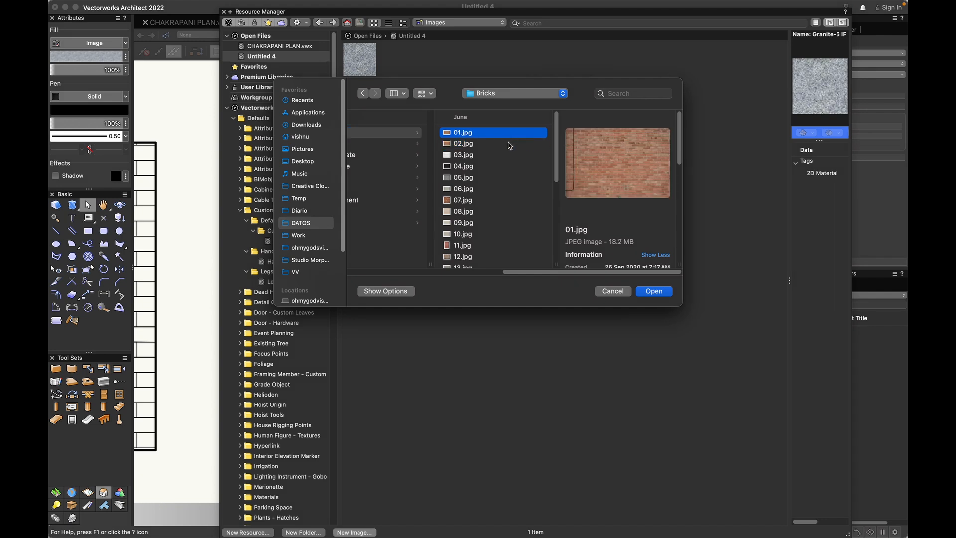
click(509, 145)
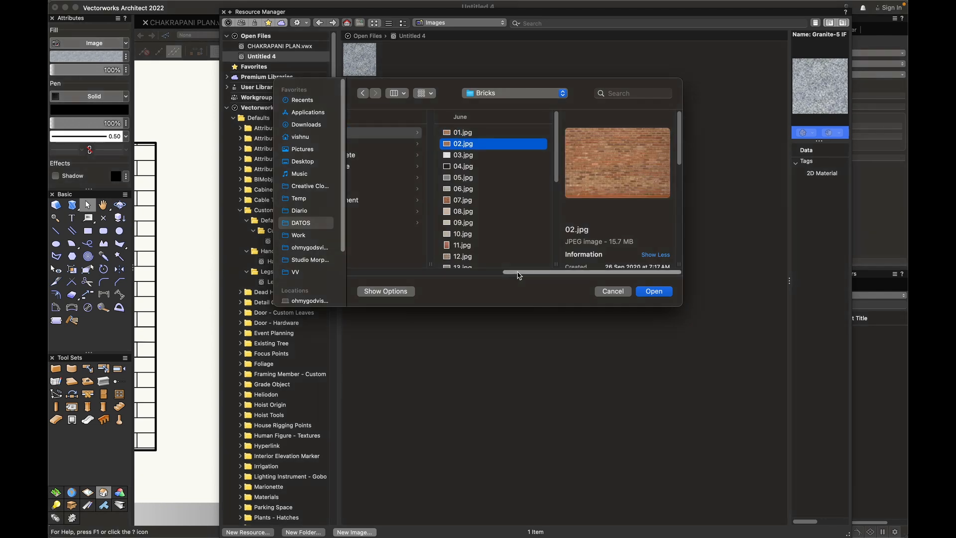
drag(518, 276, 501, 277)
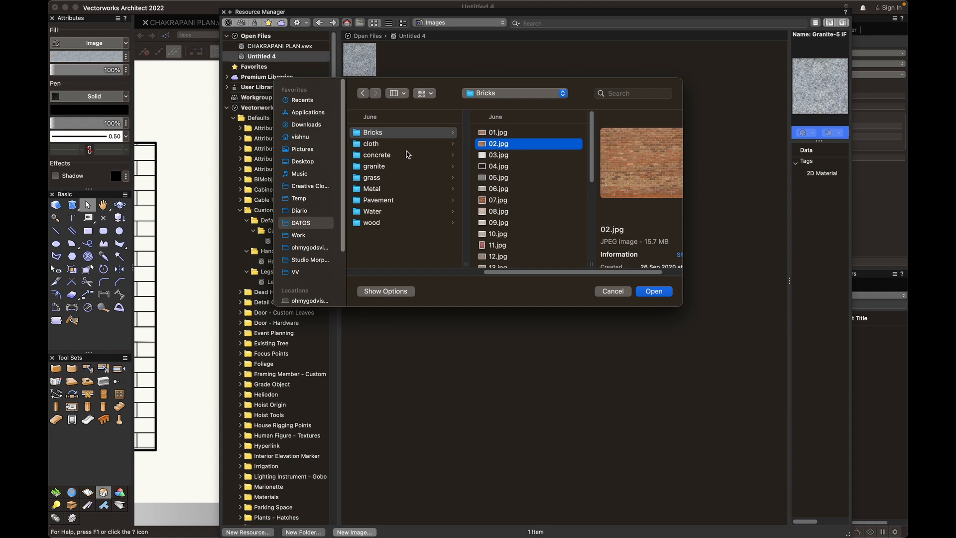
Import 02.jpg from the granite texture folder as an image resource with JPEG compression
click(394, 168)
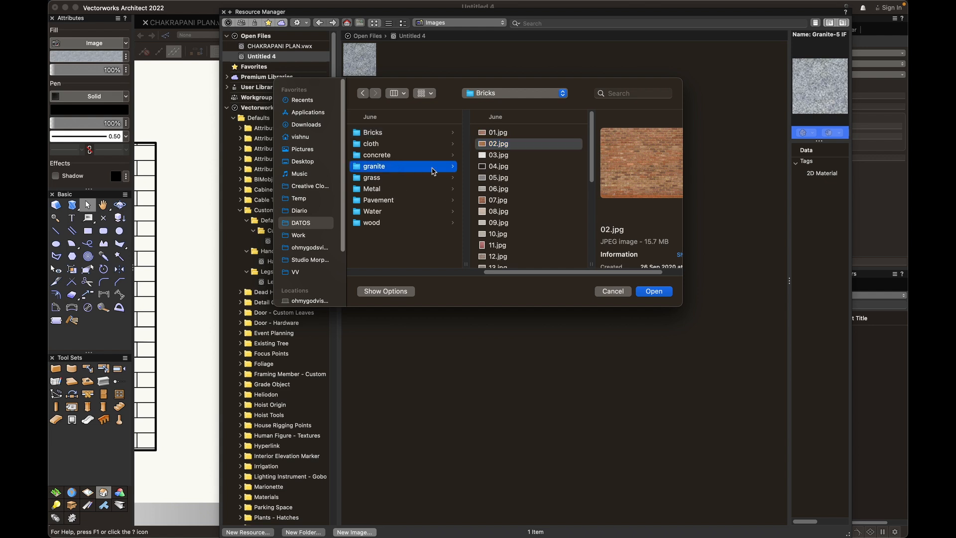
click(528, 155)
click(508, 145)
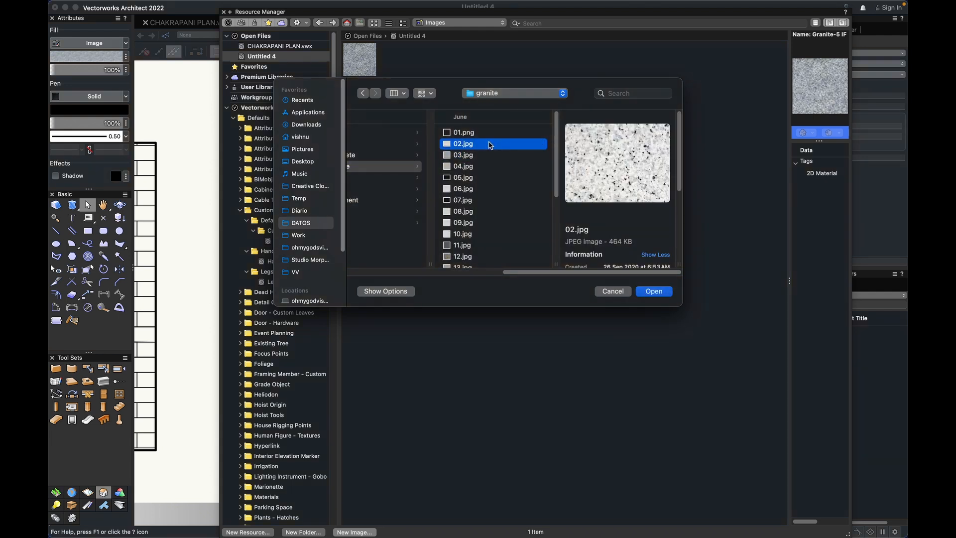
click(490, 135)
click(489, 144)
click(652, 293)
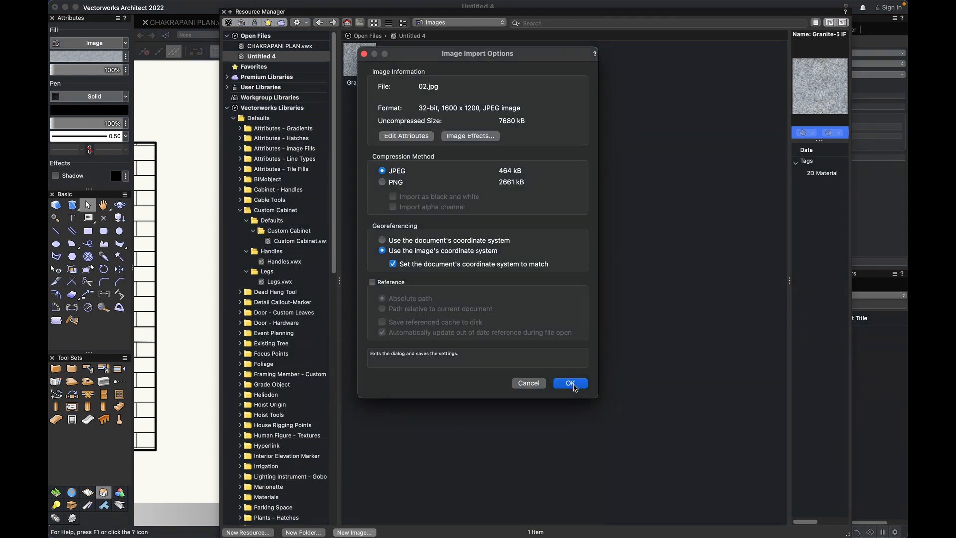
click(571, 384)
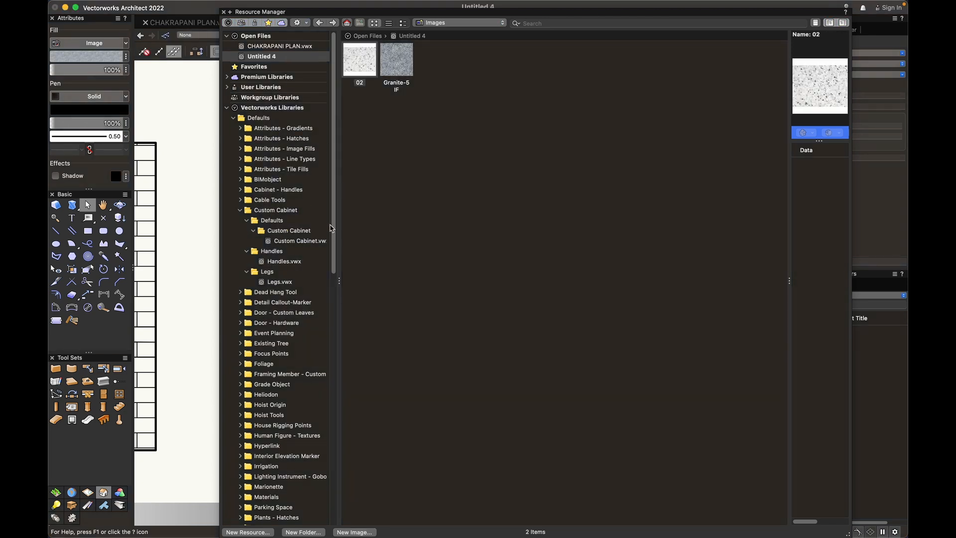
Change the selected rectangle's image fill to the imported 02 image and deselect the rectangle
key(super+r)
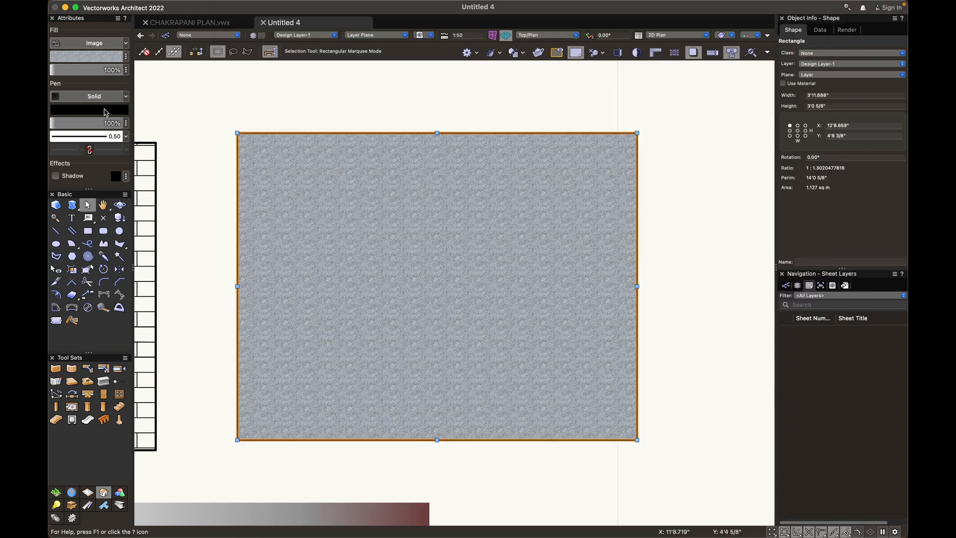
click(94, 59)
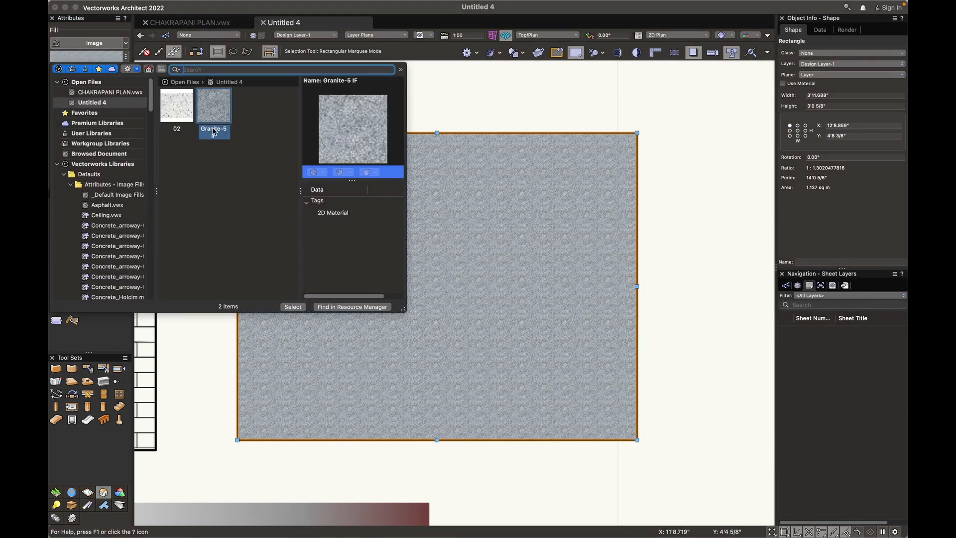
double_click(175, 107)
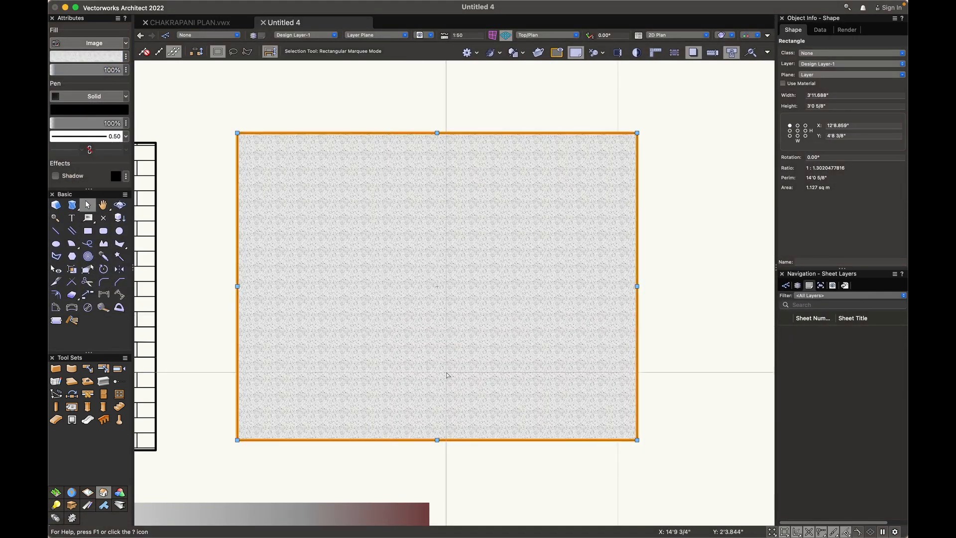
drag(504, 403, 496, 391)
key(x)
key(x)
Enlarge the repeating granite image in the rectangle by entering a larger I Length, and deselect the rectangle
scroll(613, 415, up, 6)
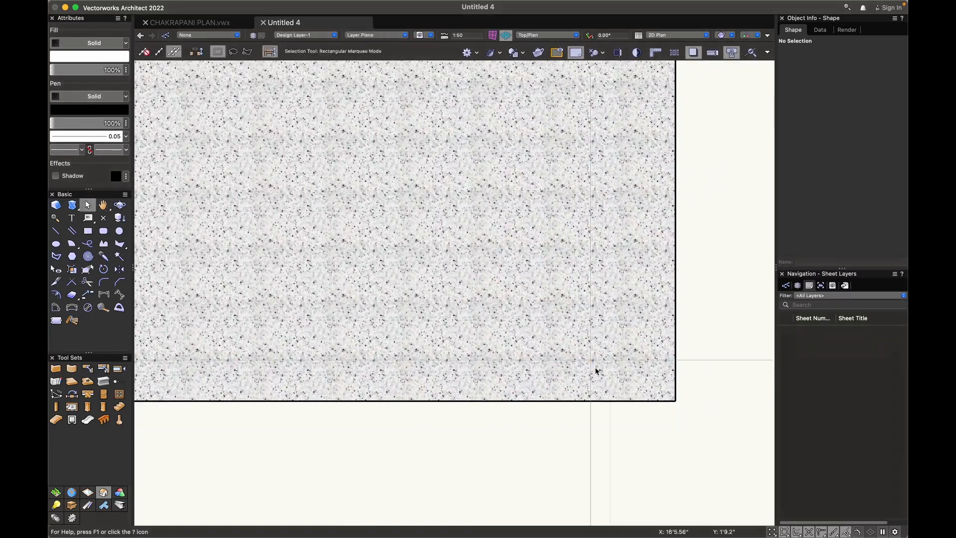
scroll(596, 370, up, 2)
middle_drag(632, 401, 623, 424)
scroll(592, 410, down, 4)
scroll(588, 413, down, 6)
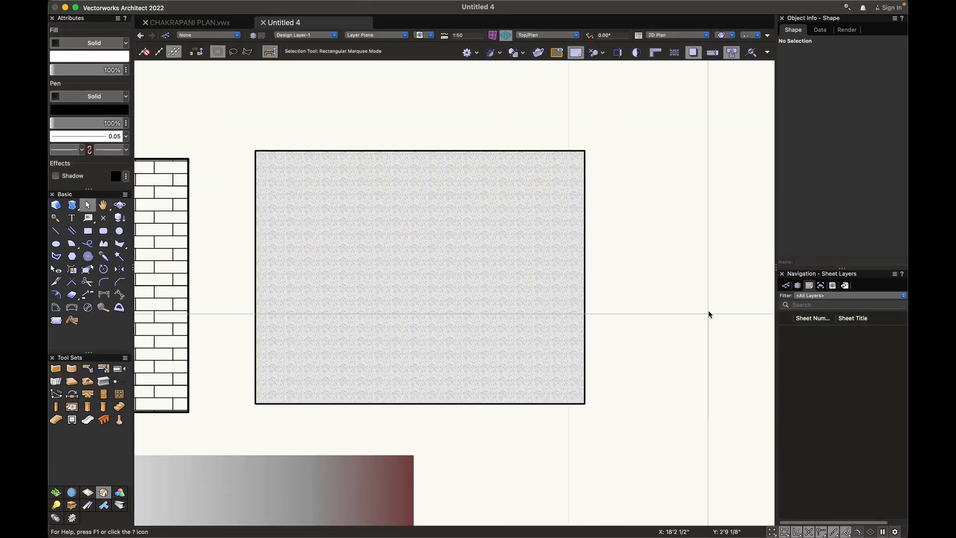
click(573, 378)
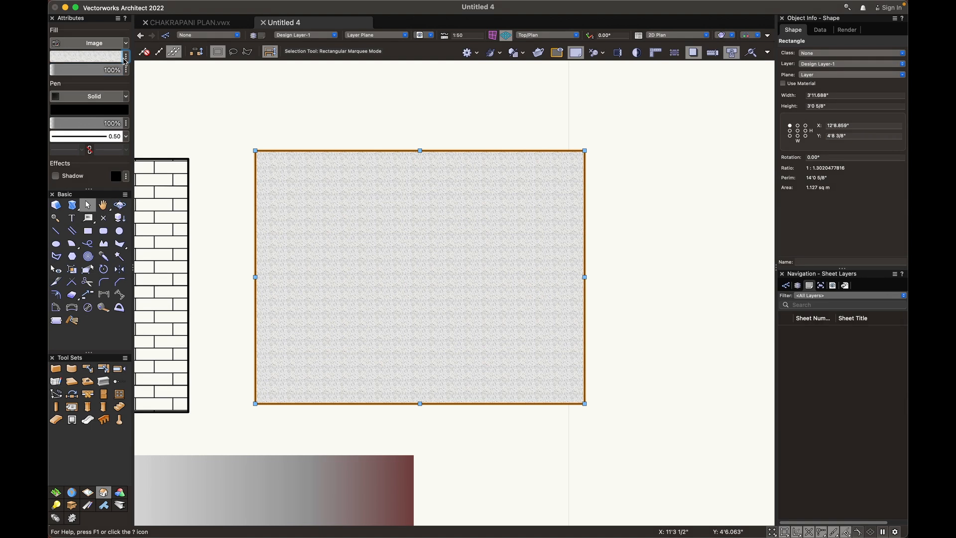
click(125, 58)
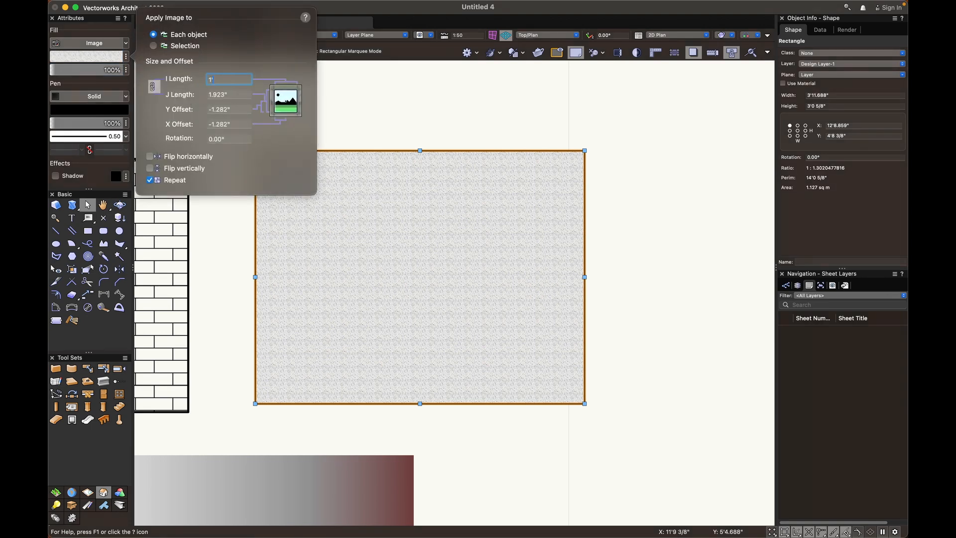
click(633, 420)
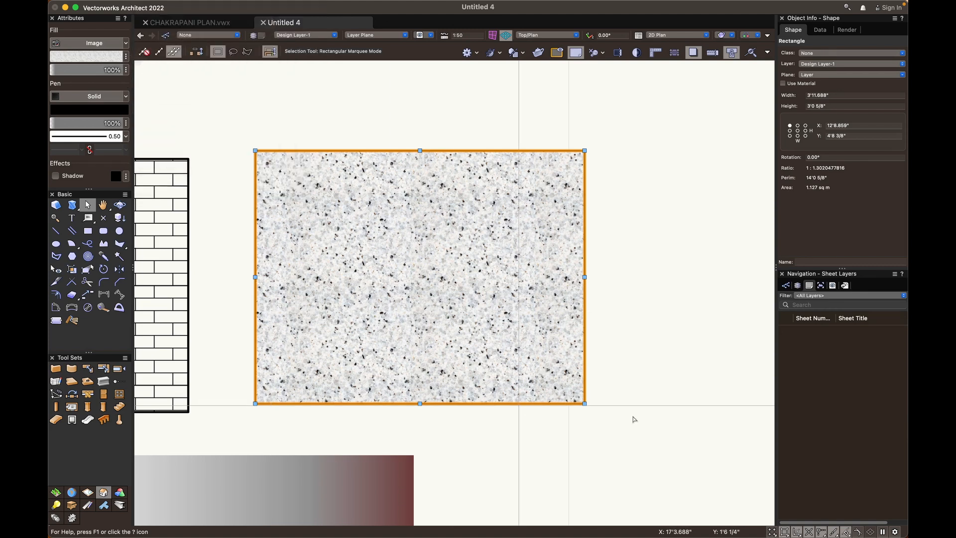
click(634, 420)
Examine the enlarged granite image fill across the rectangle up close
middle_drag(549, 440, 546, 441)
middle_drag(637, 316, 590, 324)
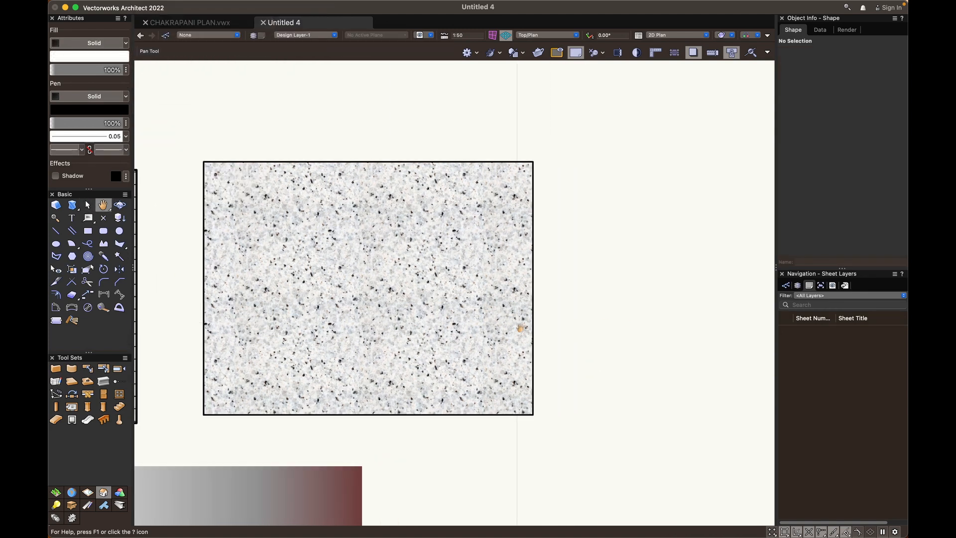
scroll(509, 332, up, 1)
scroll(455, 330, up, 1)
middle_drag(455, 330, 474, 347)
scroll(438, 342, up, 1)
scroll(481, 343, up, 1)
scroll(480, 344, up, 2)
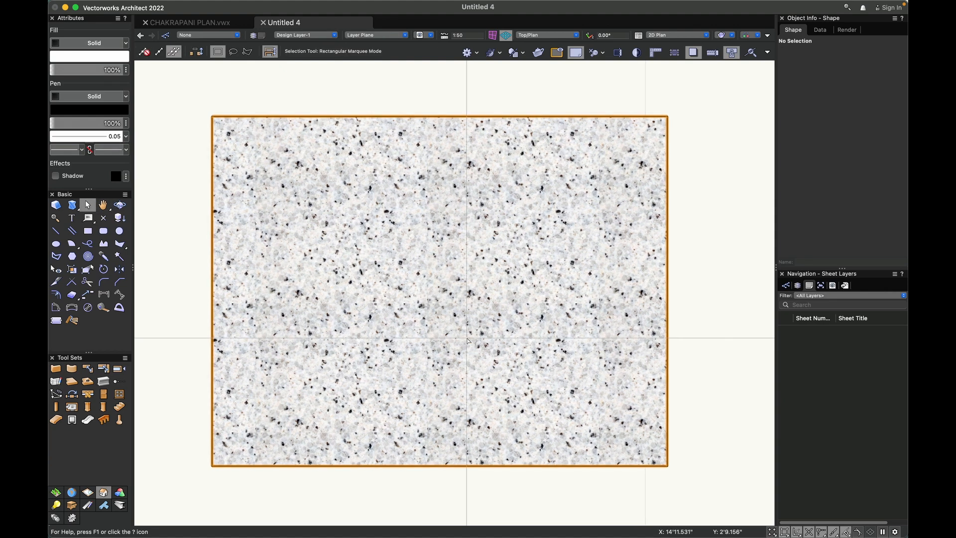
middle_drag(676, 335, 568, 329)
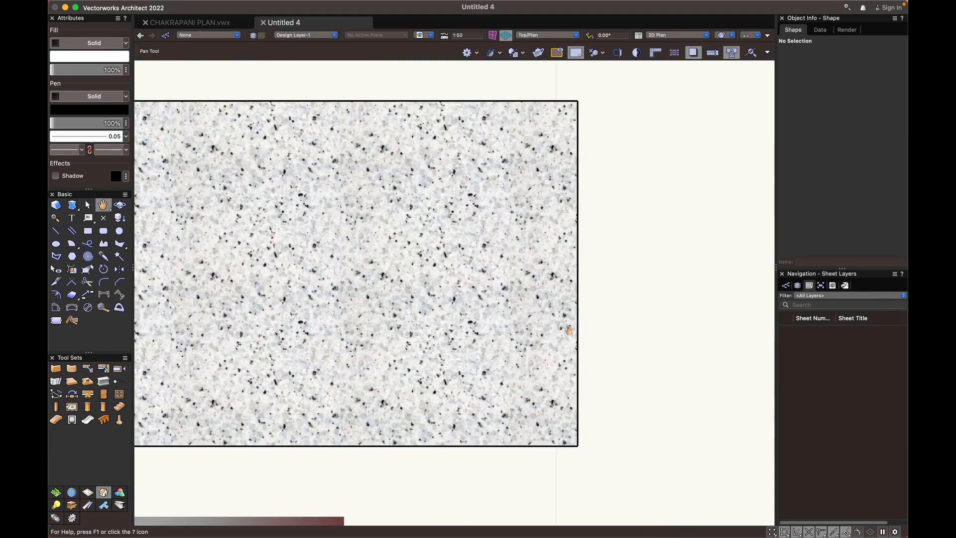
scroll(380, 314, down, 1)
click(352, 367)
scroll(349, 371, down, 2)
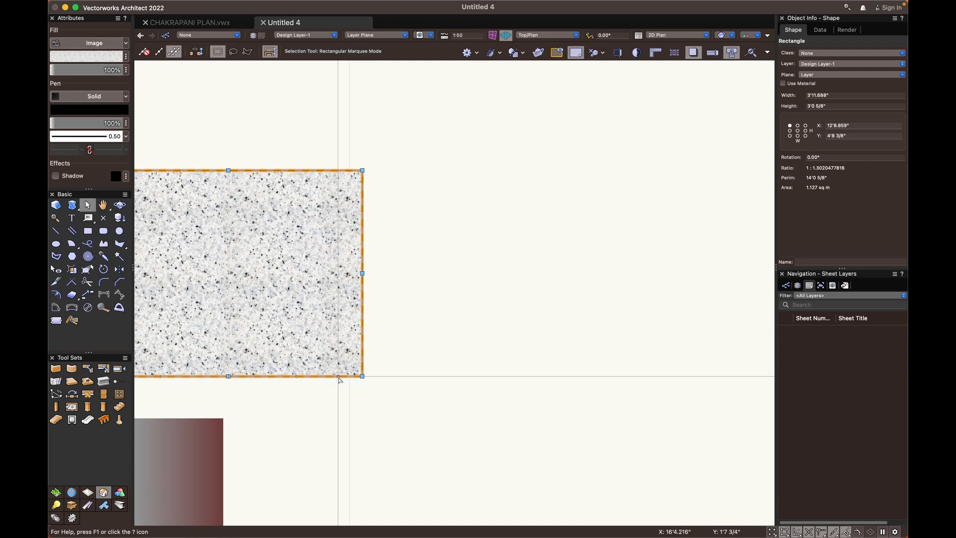
alt+drag(339, 377, 653, 385)
key(Delete)
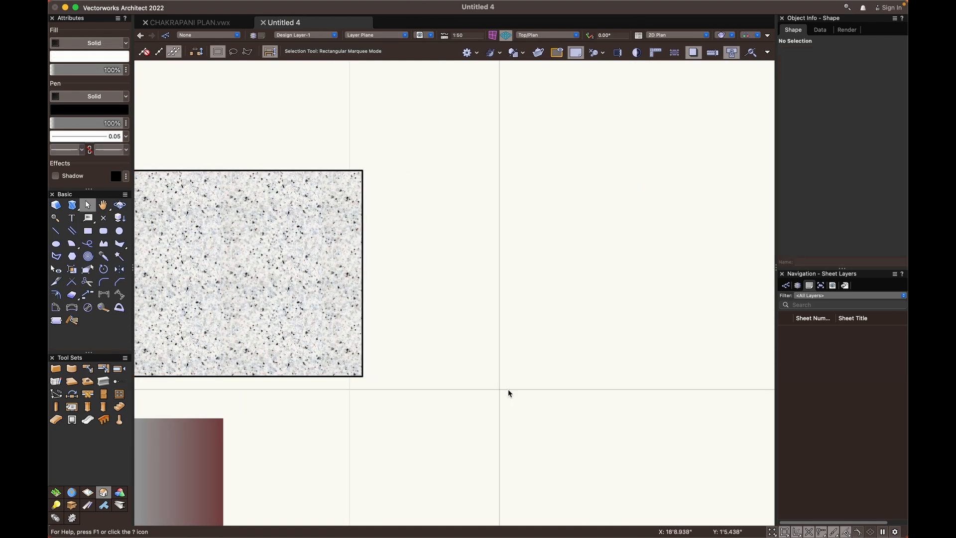
Draw a closed L-shaped polyline with corner vertices in the free space right of the gradient rectangle, about 3'7" wide and 5'8" high
scroll(508, 391, down, 1)
middle_drag(470, 395, 505, 298)
middle_drag(553, 366, 530, 317)
scroll(582, 333, down, 2)
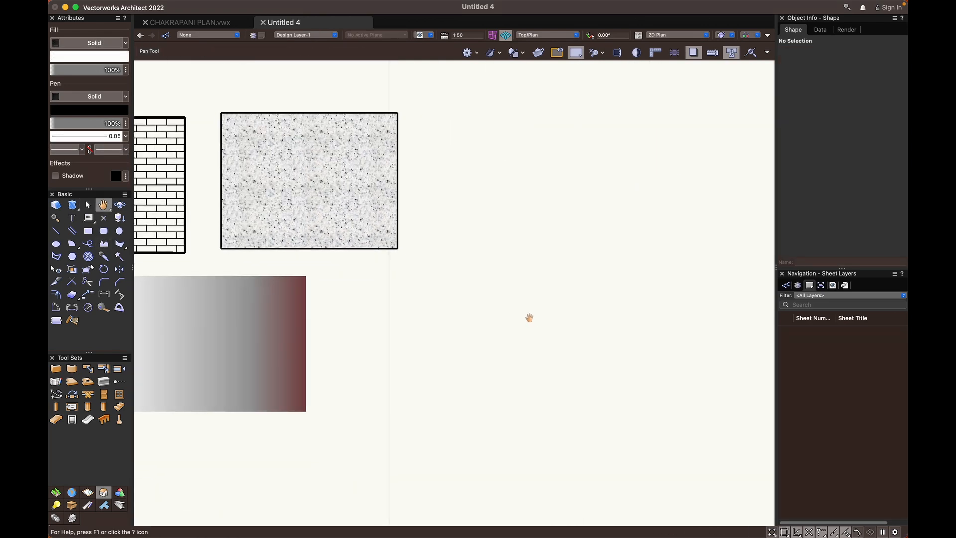
key(p)
scroll(535, 296, down, 1)
click(605, 239)
click(448, 239)
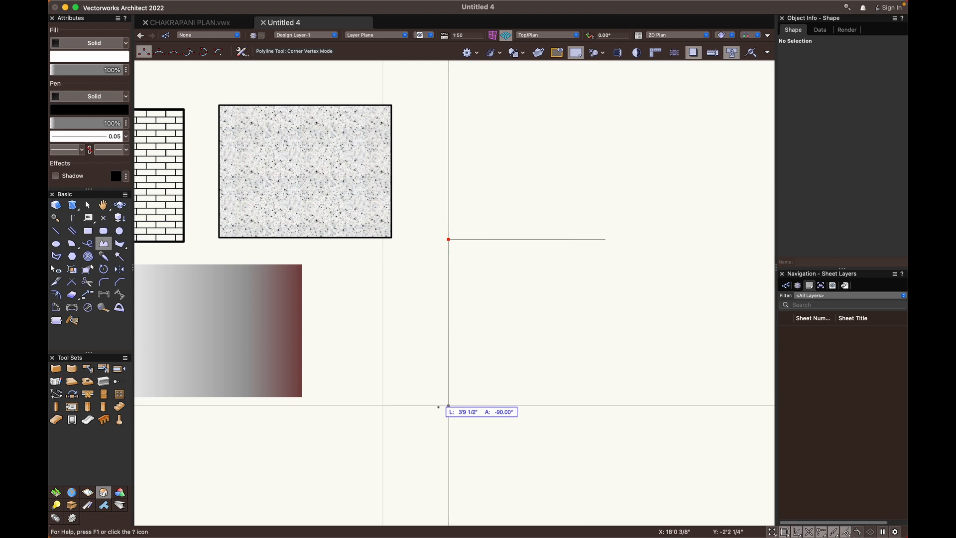
middle_drag(438, 407, 434, 340)
click(447, 417)
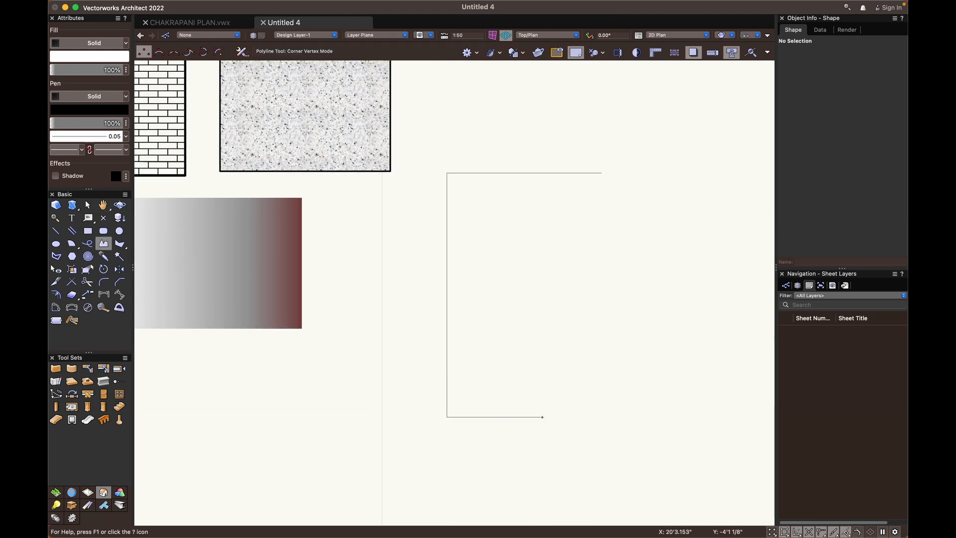
click(542, 417)
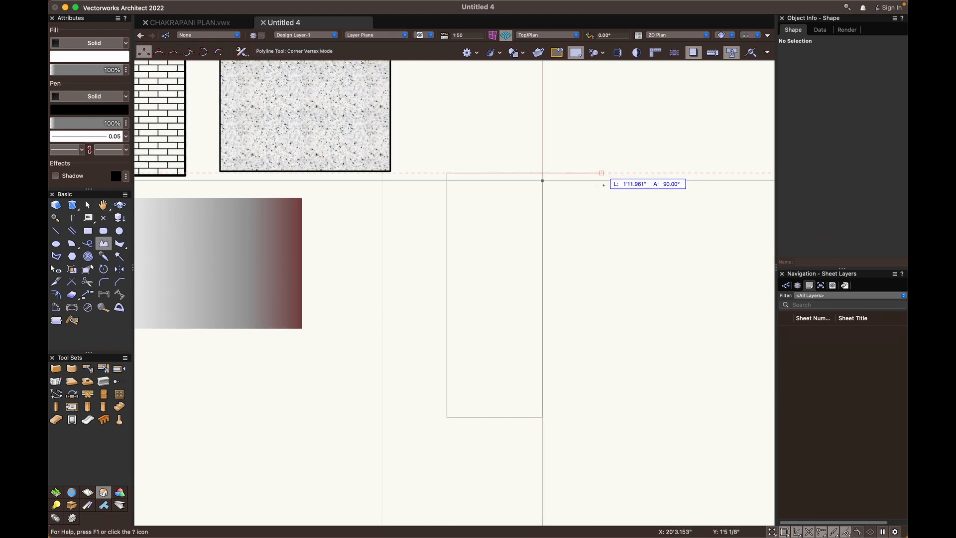
click(542, 259)
click(602, 258)
click(602, 173)
key(h)
scroll(412, 233, up, 1)
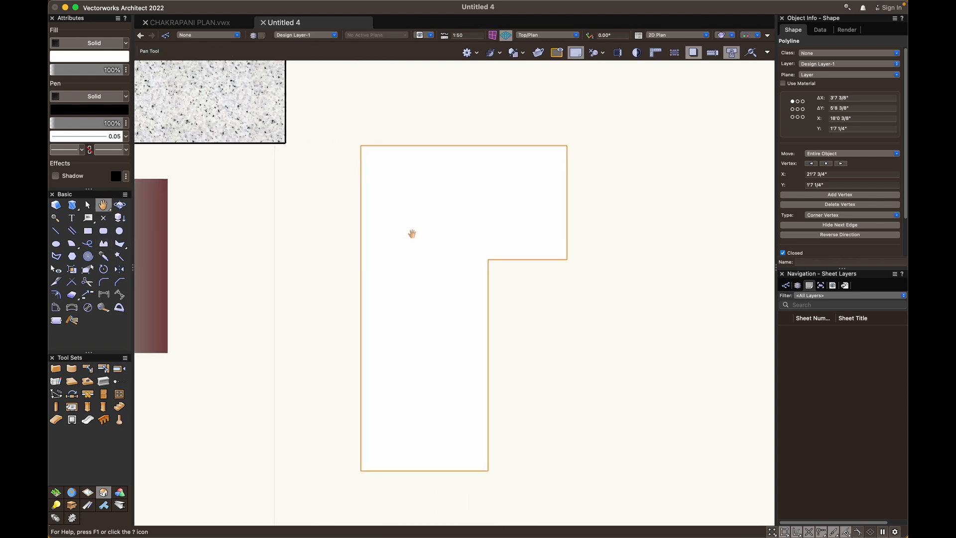
key(p)
scroll(374, 249, up, 1)
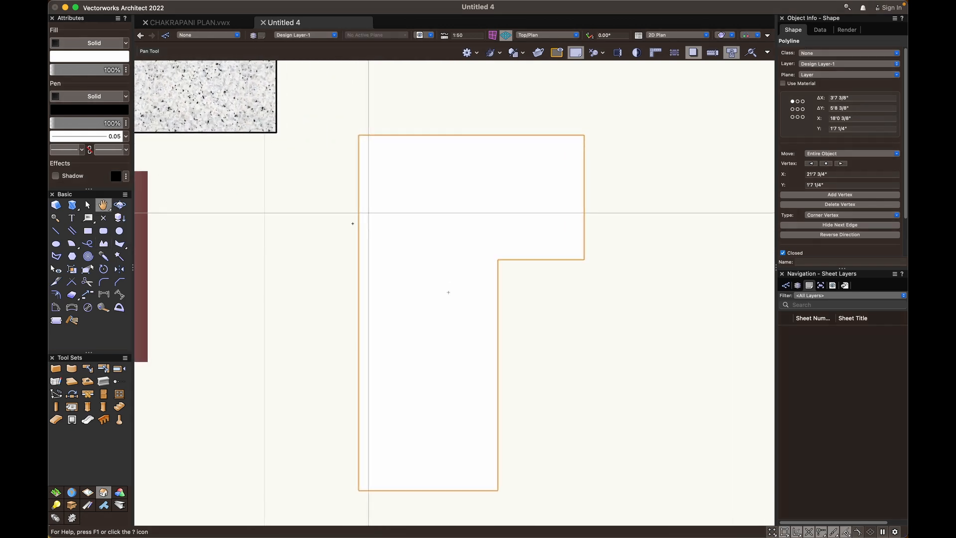
Change the fill of the L-shaped polyline from solid to an image fill
key(x)
click(79, 46)
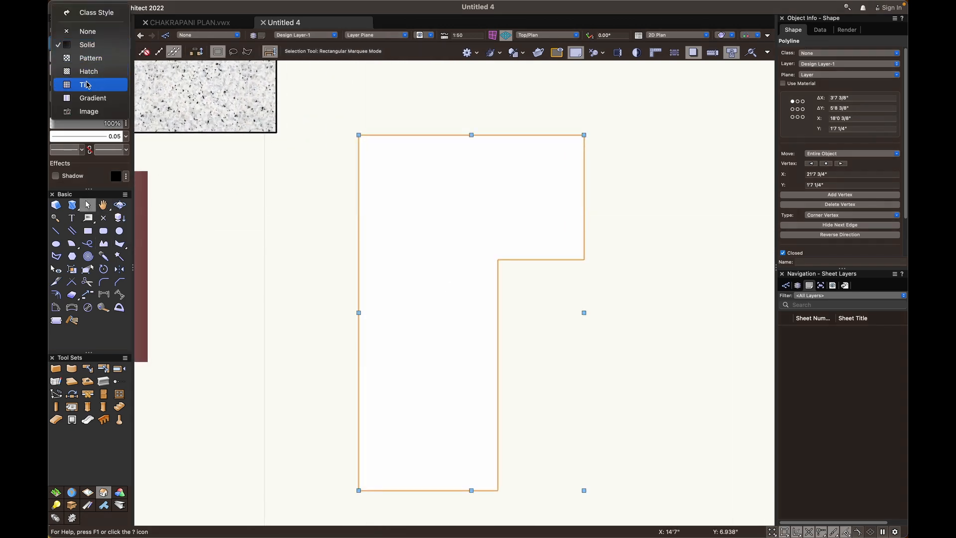
click(89, 111)
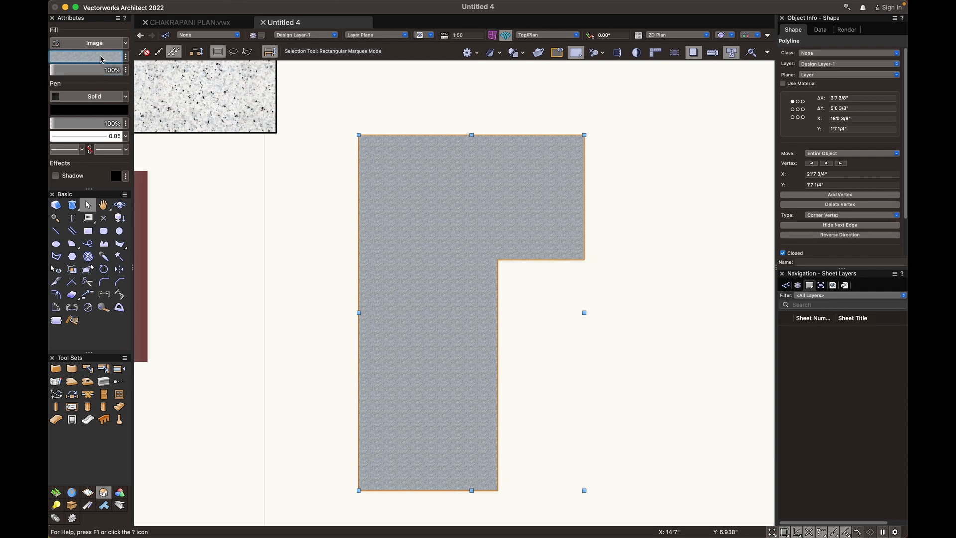
Import the wood texture 06.jpg from the wood folder as a new image resource, keeping the default import options
click(155, 95)
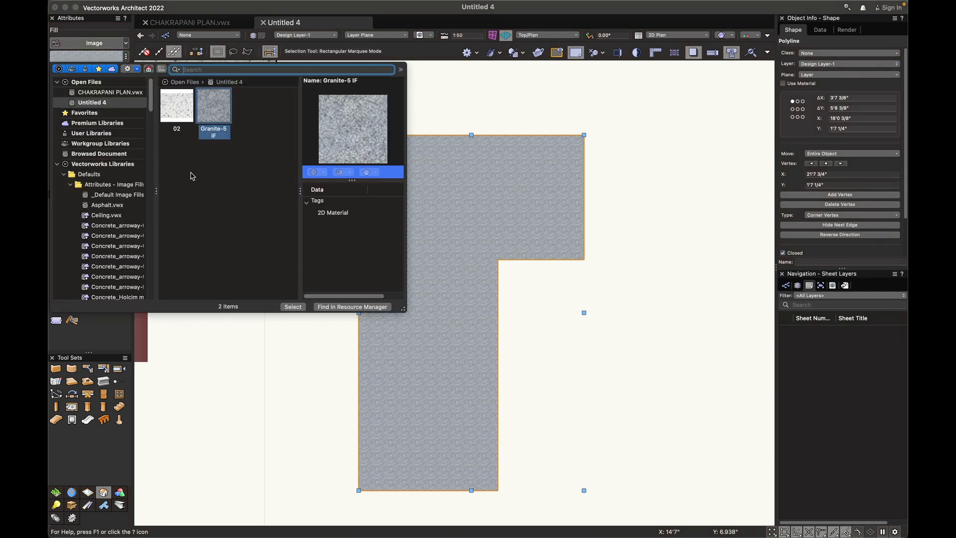
click(352, 307)
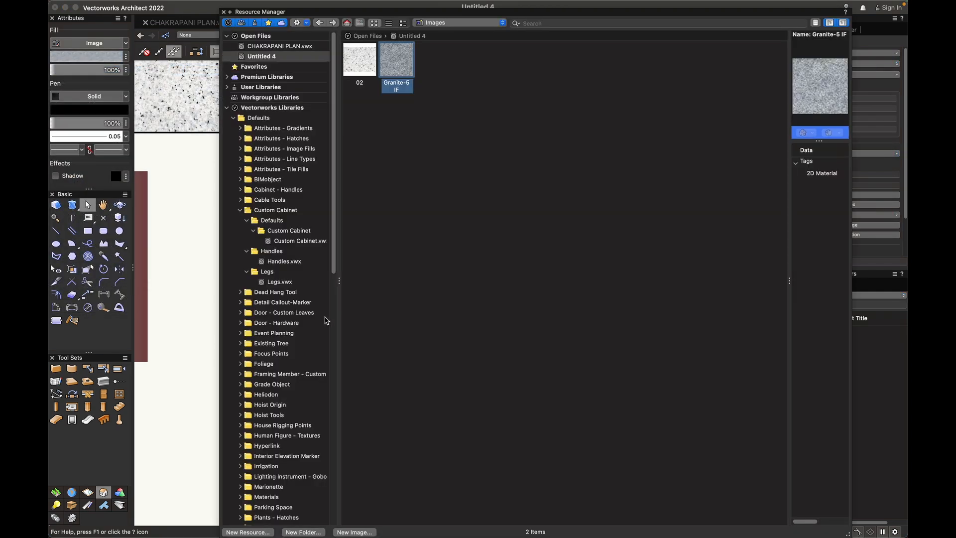
click(371, 533)
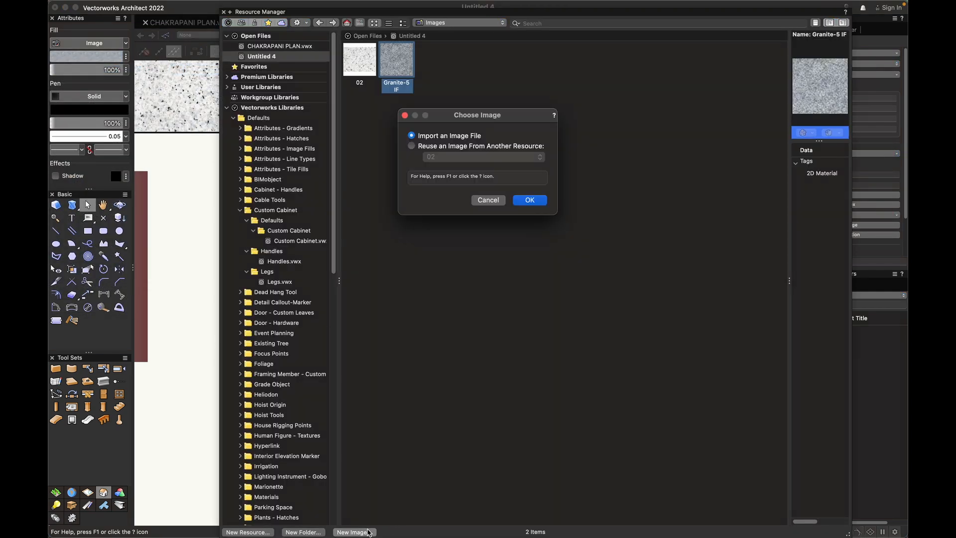
click(530, 200)
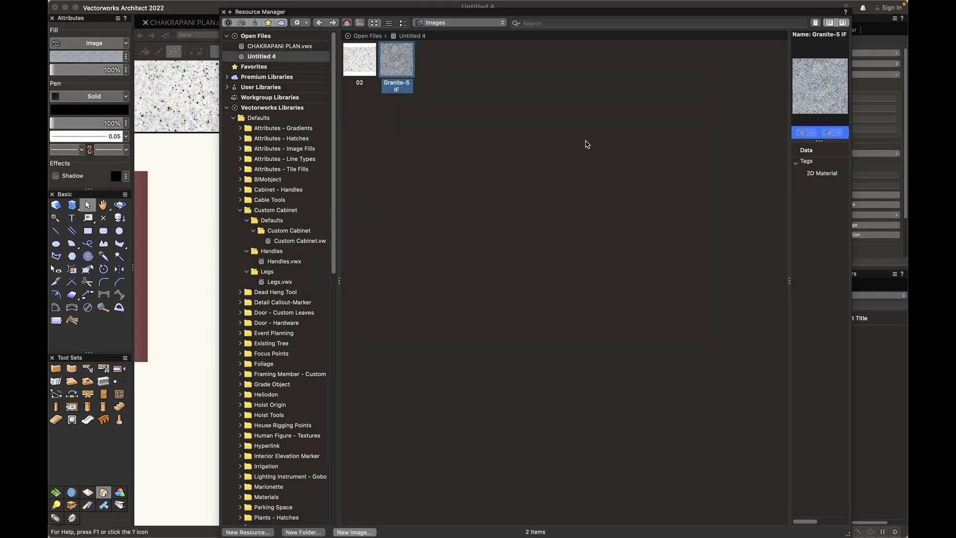
click(502, 132)
click(500, 144)
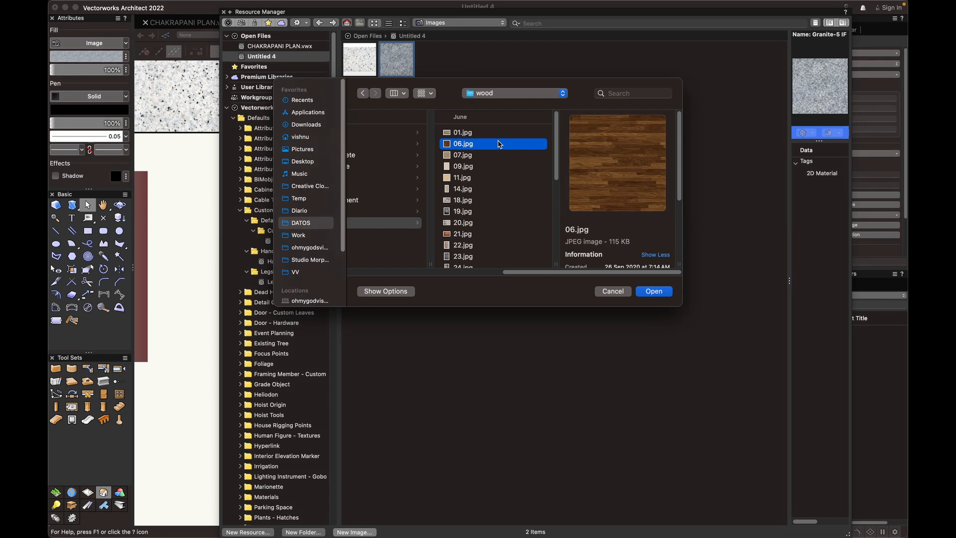
click(654, 292)
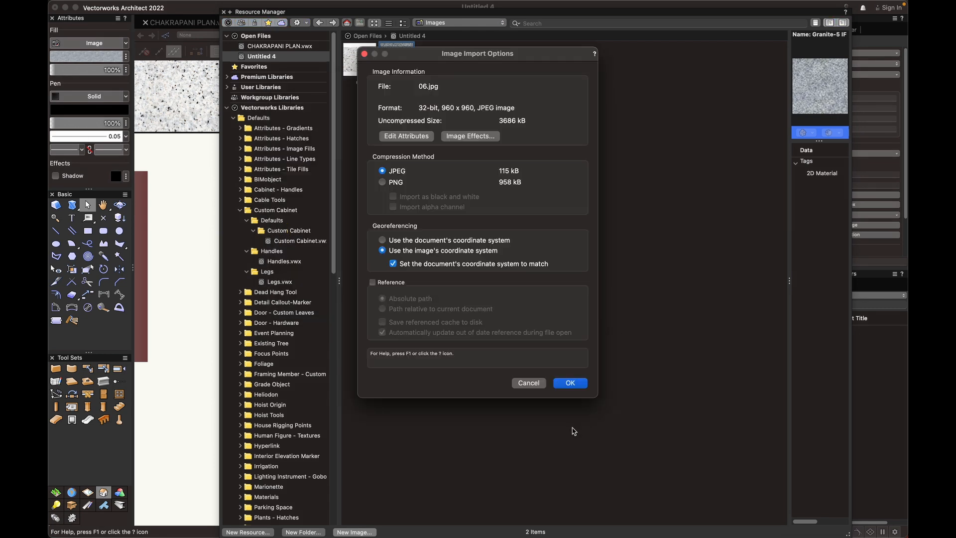
click(570, 383)
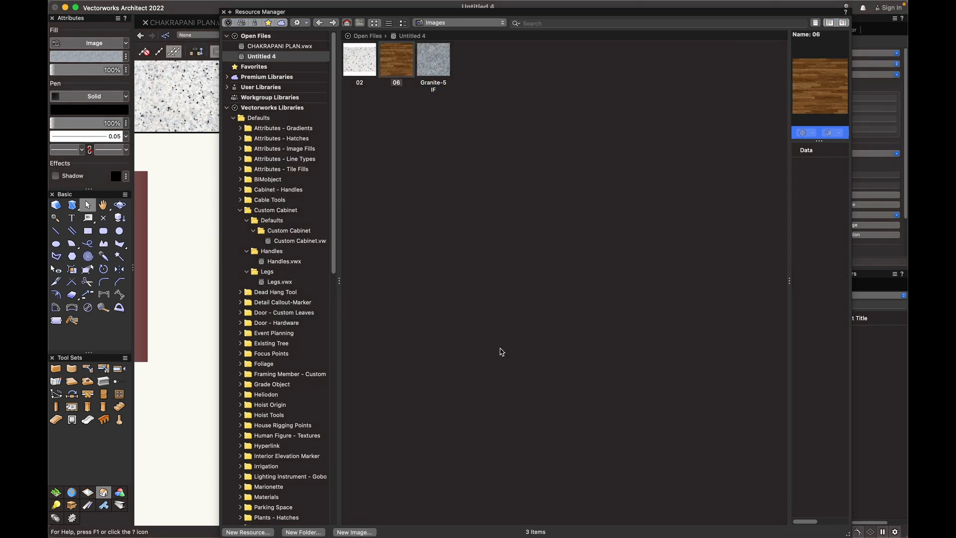
key(super+r)
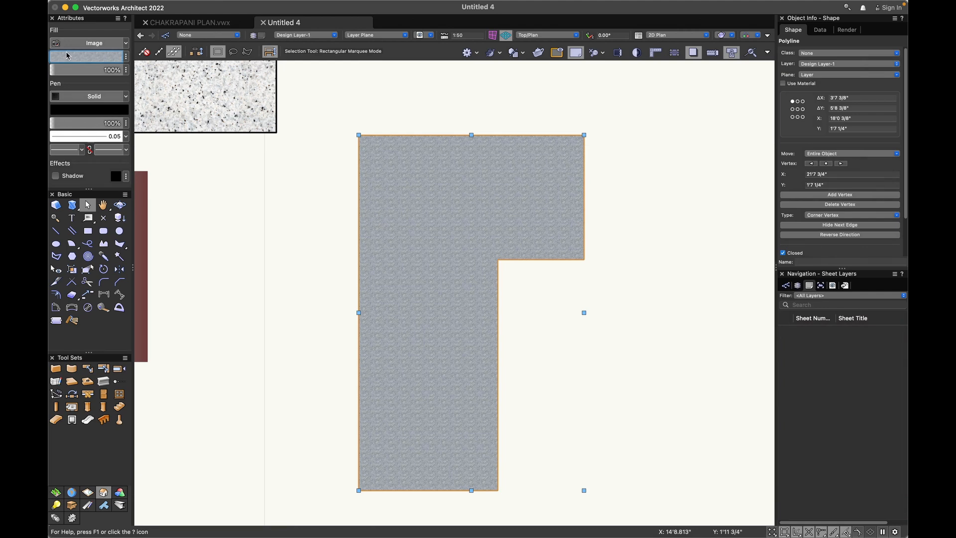
Apply the imported 06 wood image as the fill of the L-shaped polyline
click(93, 59)
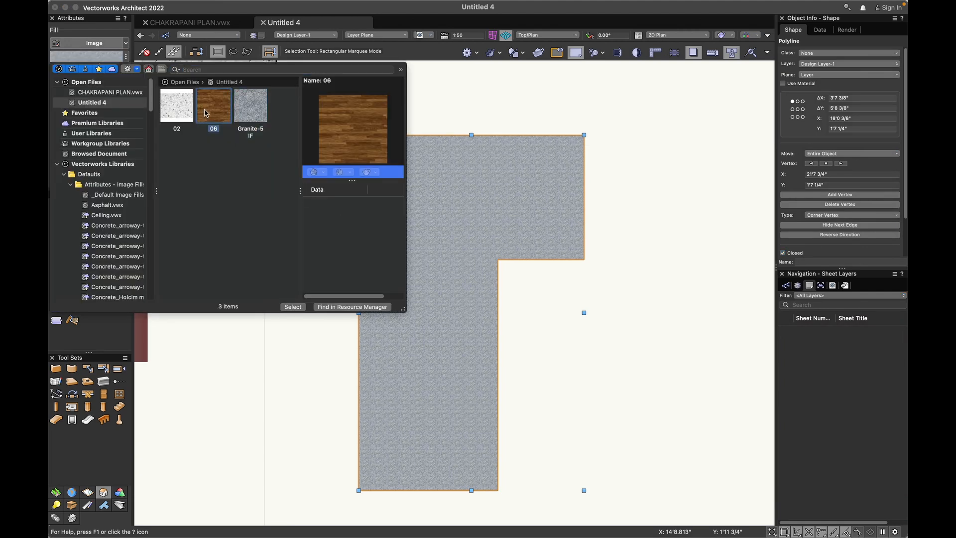
double_click(213, 106)
scroll(374, 318, down, 2)
scroll(374, 318, up, 2)
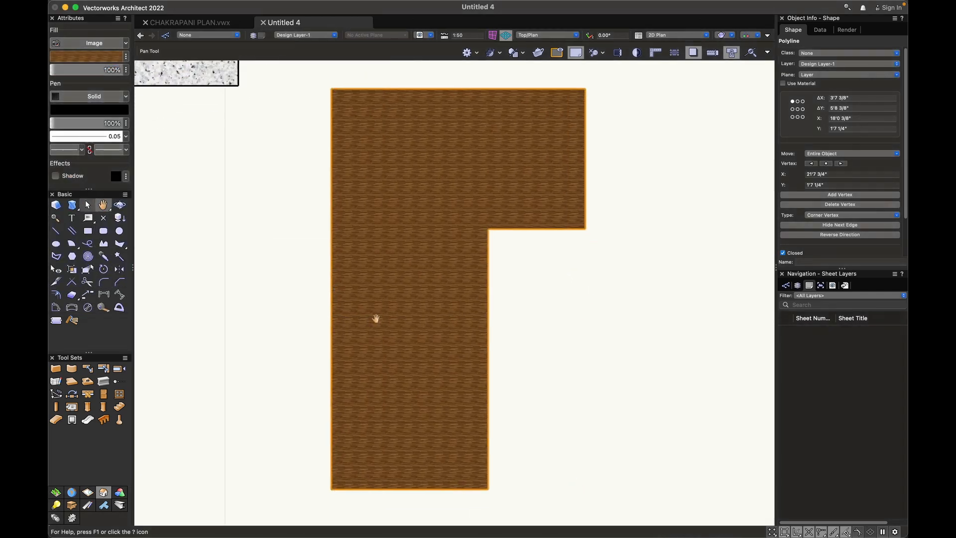
key(x)
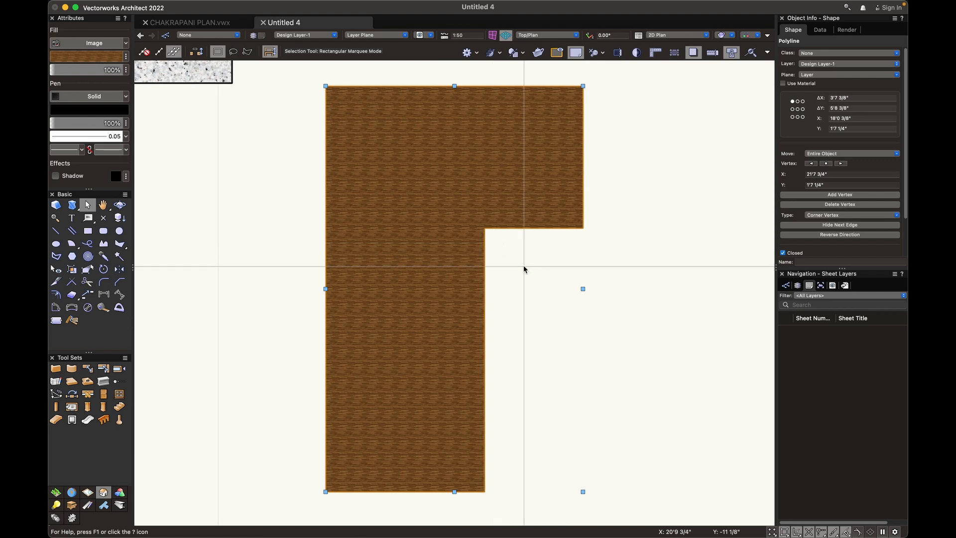
Set the I Length of the polyline's repeating wood image to 24
scroll(402, 242, up, 3)
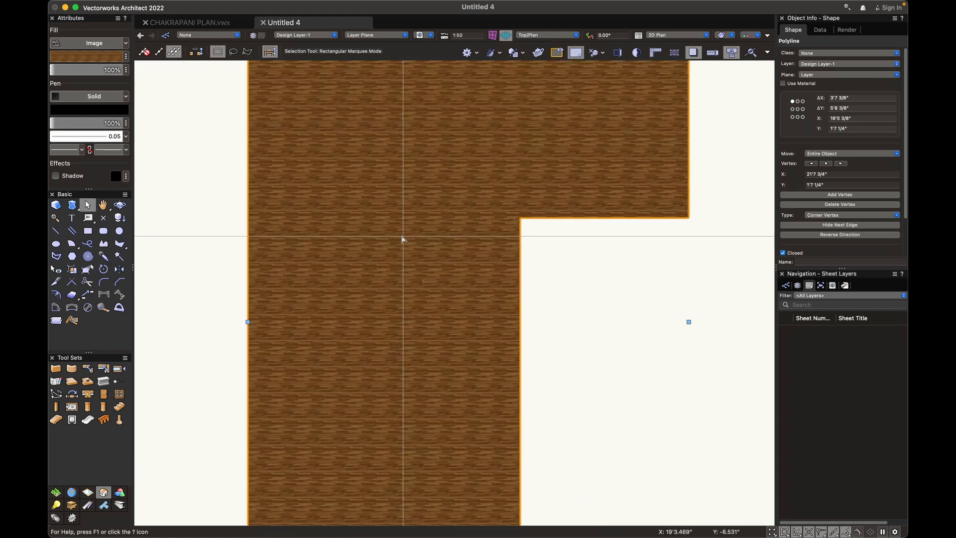
scroll(401, 241, down, 5)
scroll(413, 256, up, 2)
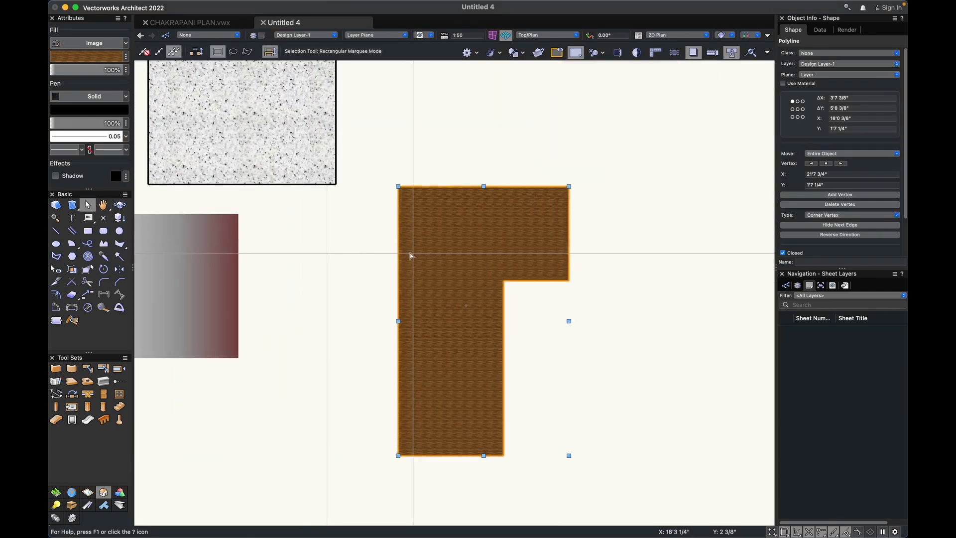
click(127, 57)
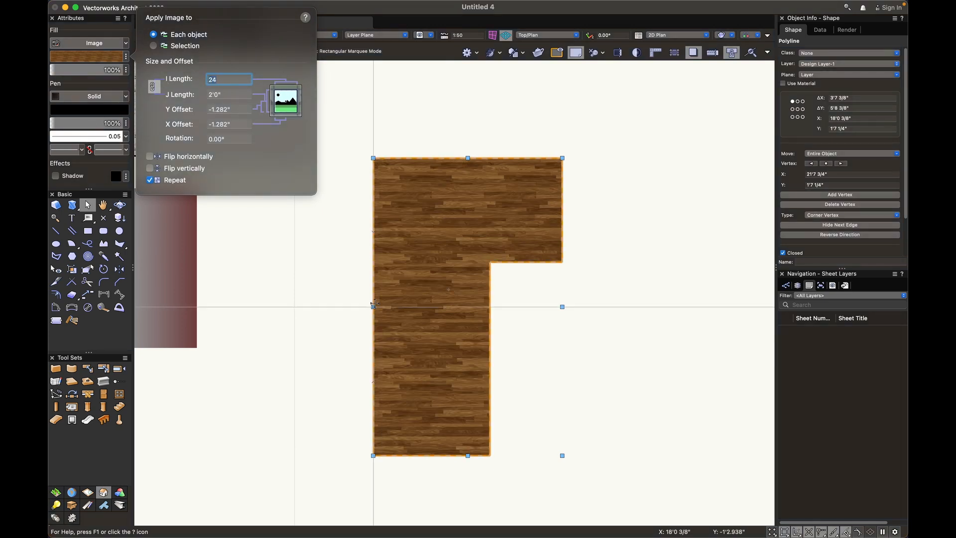
scroll(444, 322, up, 2)
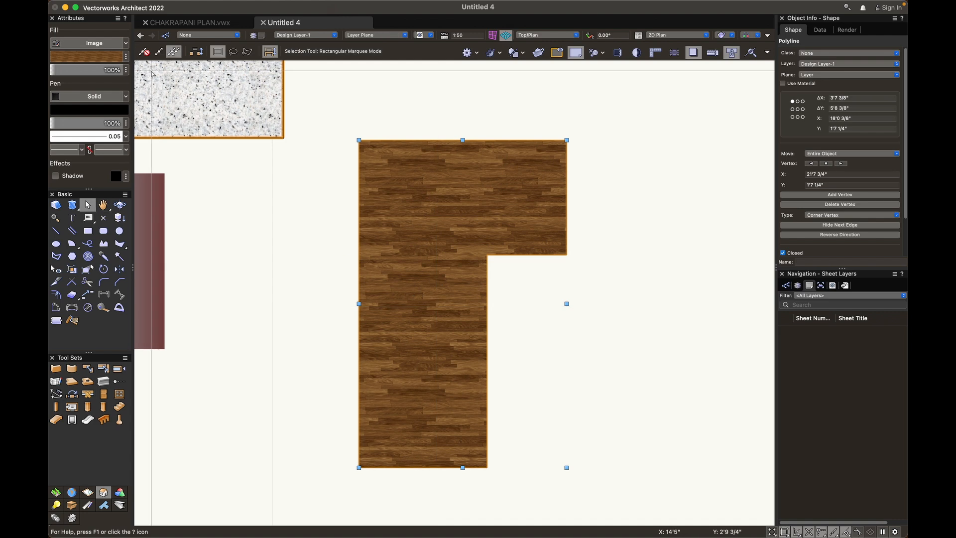
Set the I Length of the polyline's wood image to 30 and deselect the polyline
click(127, 56)
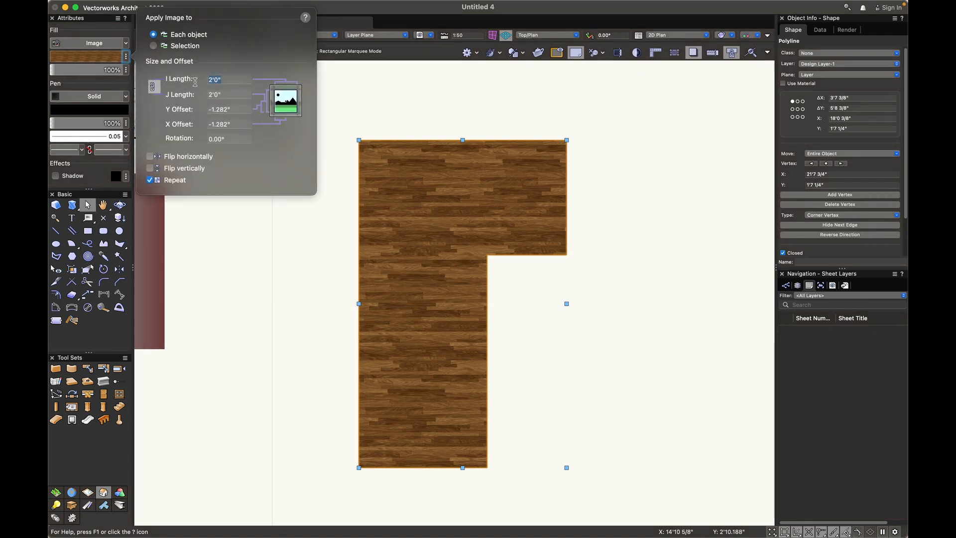
text(30)
key(Return)
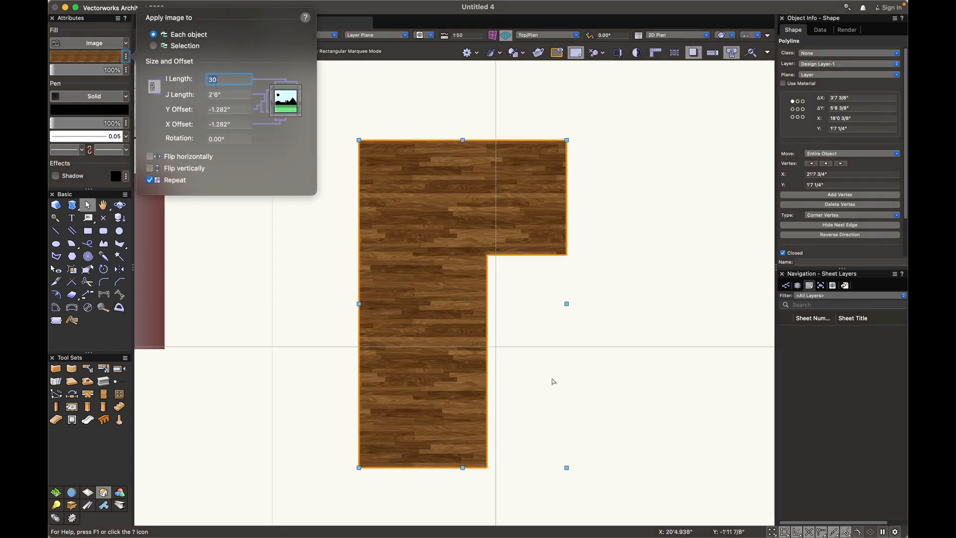
click(579, 376)
scroll(548, 369, down, 1)
middle_drag(462, 364, 442, 344)
middle_drag(489, 322, 495, 319)
scroll(495, 323, up, 1)
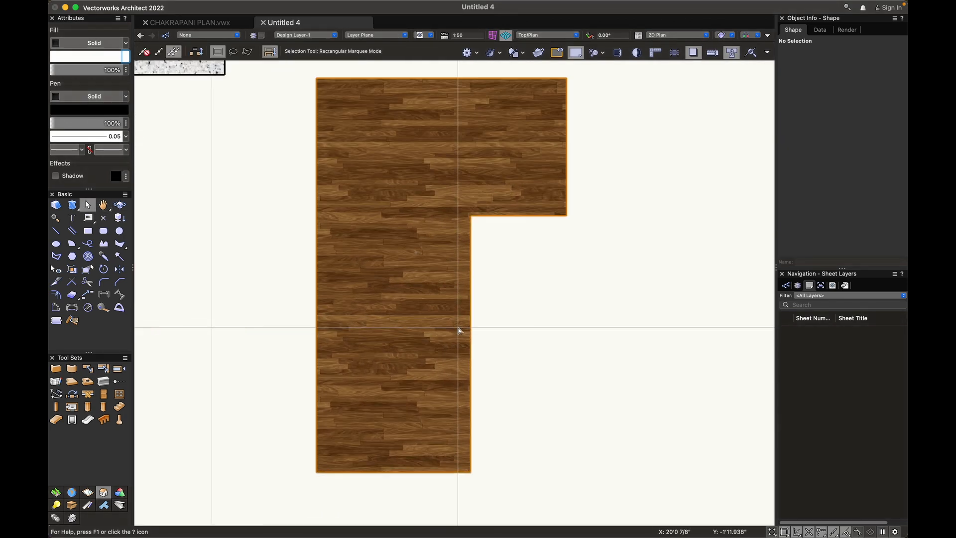
Draw a horizontal line about 2'3" long in the free space below the yellow tile rectangle
scroll(297, 258, down, 3)
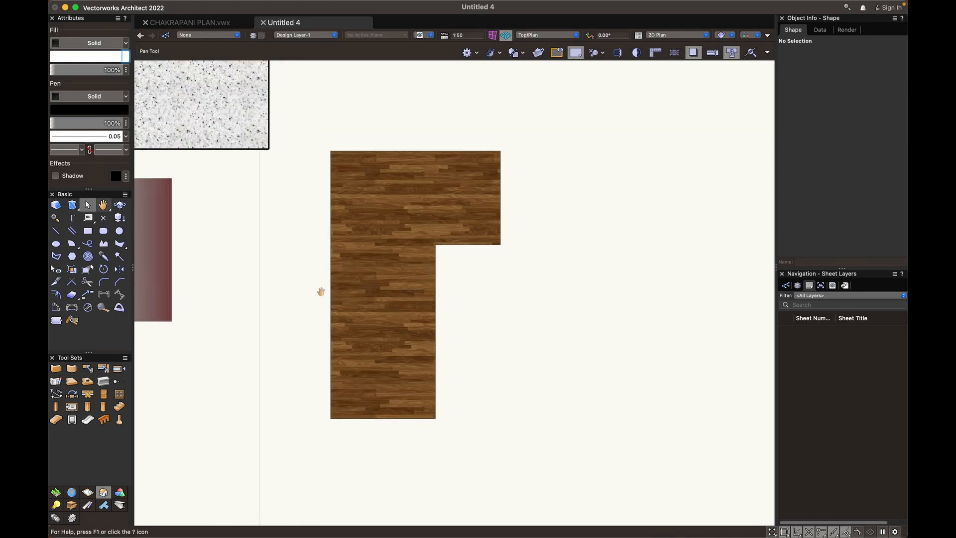
mouse_move(320, 293)
middle_down()
mouse_move(434, 325)
mouse_move(426, 358)
mouse_move(465, 363)
mouse_move(374, 334)
middle_up()
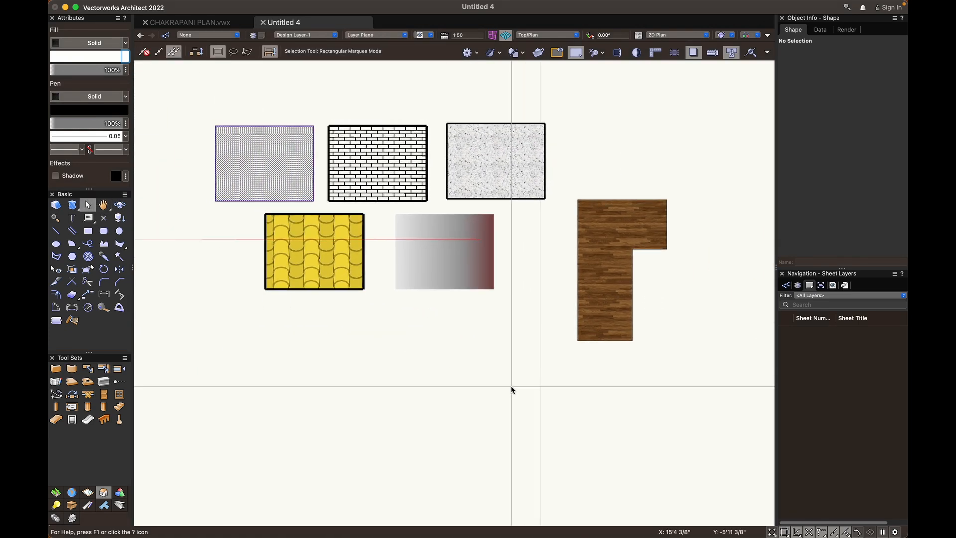
scroll(510, 385, down, 1)
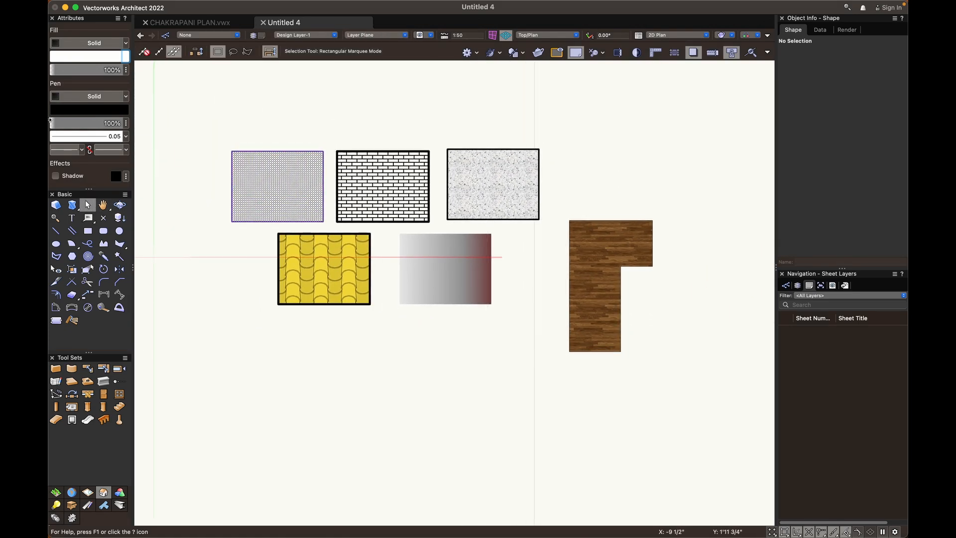
scroll(353, 340, left, 2)
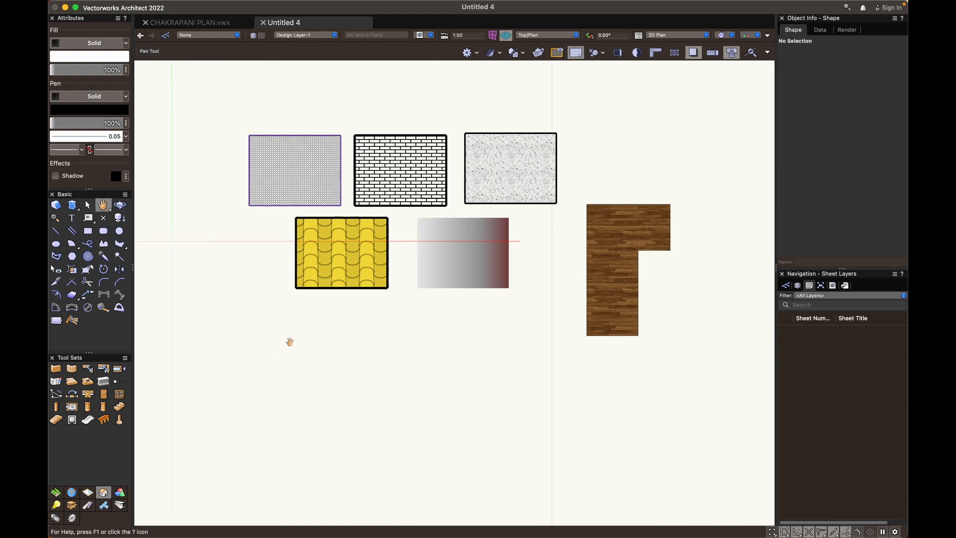
middle_drag(312, 357, 333, 335)
middle_drag(238, 246, 259, 241)
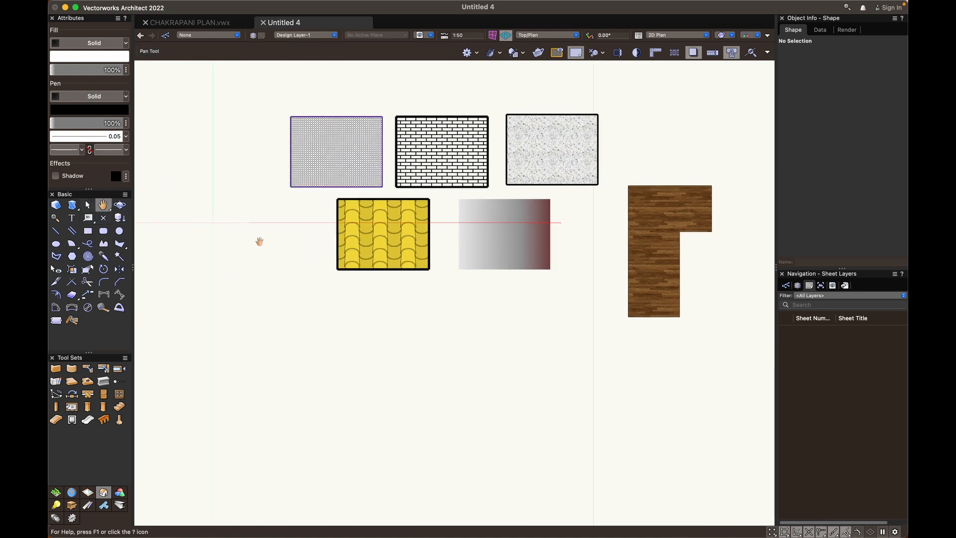
drag(457, 334, 406, 300)
middle_drag(417, 342, 418, 340)
key(2)
drag(403, 335, 351, 335)
scroll(364, 348, up, 5)
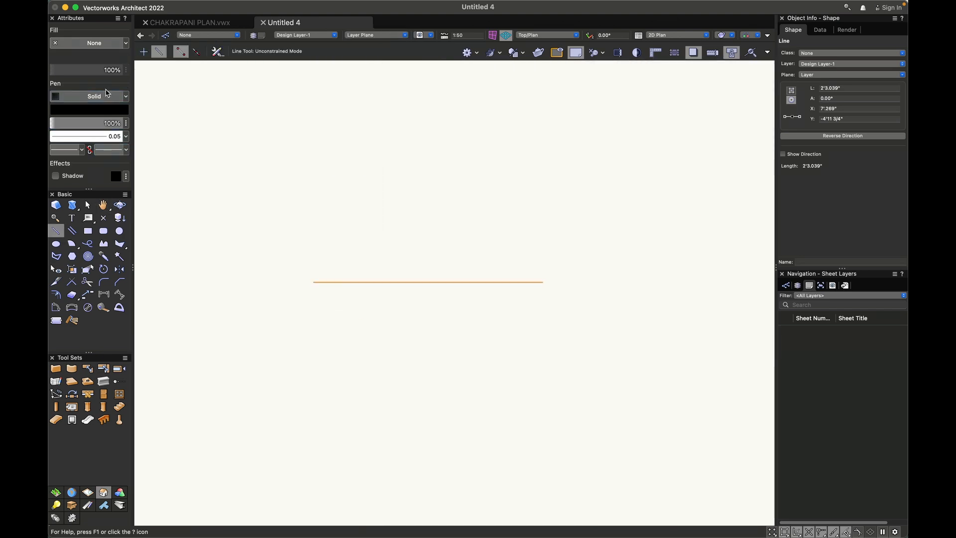
Set the pen thickness of the new horizontal line to 0.70 and deselect it
click(108, 137)
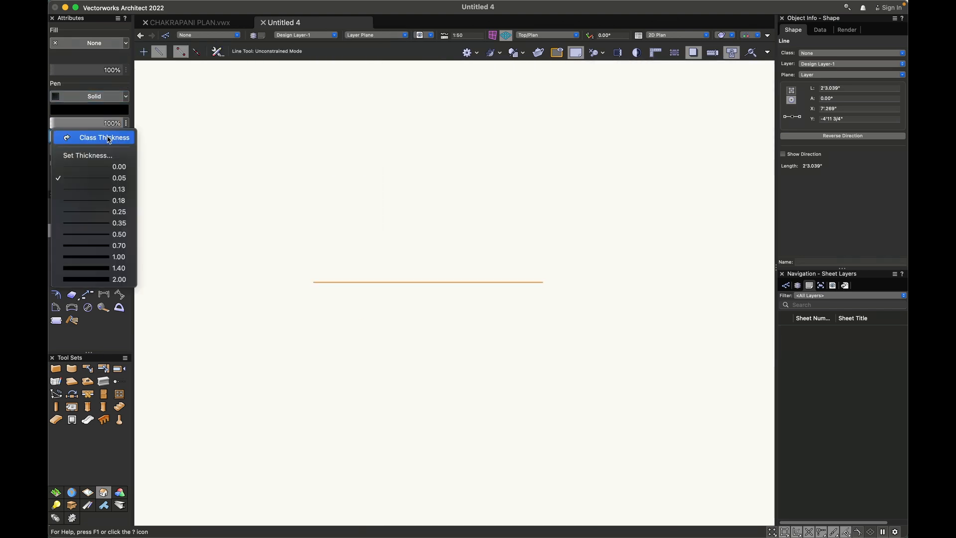
click(108, 245)
scroll(425, 356, up, 2)
key(x)
key(x)
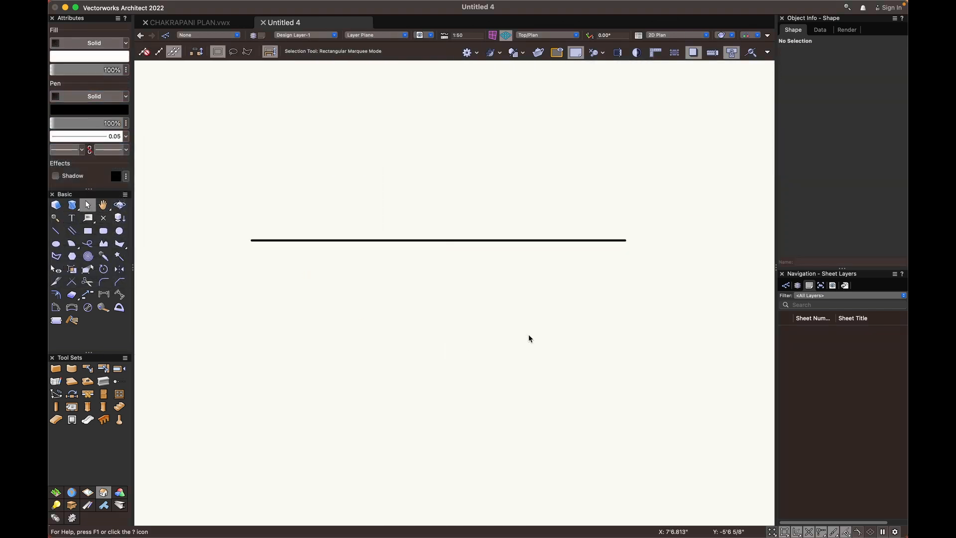
Give the horizontal line a drop shadow with .01" offset, 5" blur and 95% opacity, and deselect the line
click(547, 240)
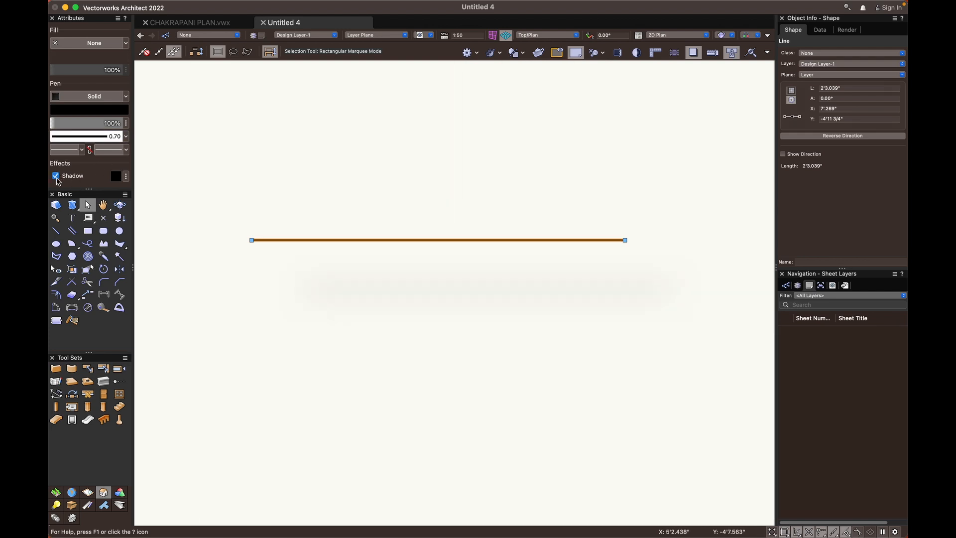
click(126, 176)
scroll(331, 300, down, 5)
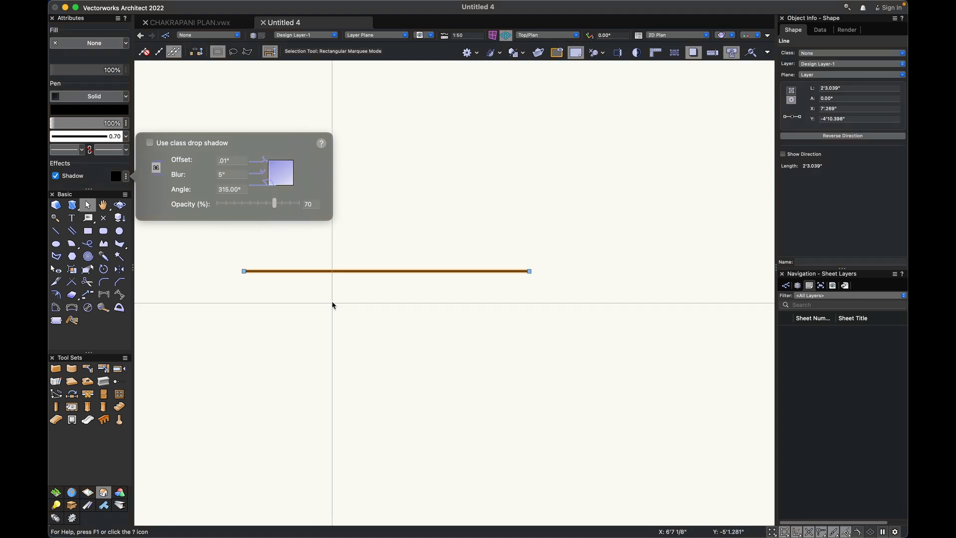
click(294, 203)
scroll(367, 354, down, 5)
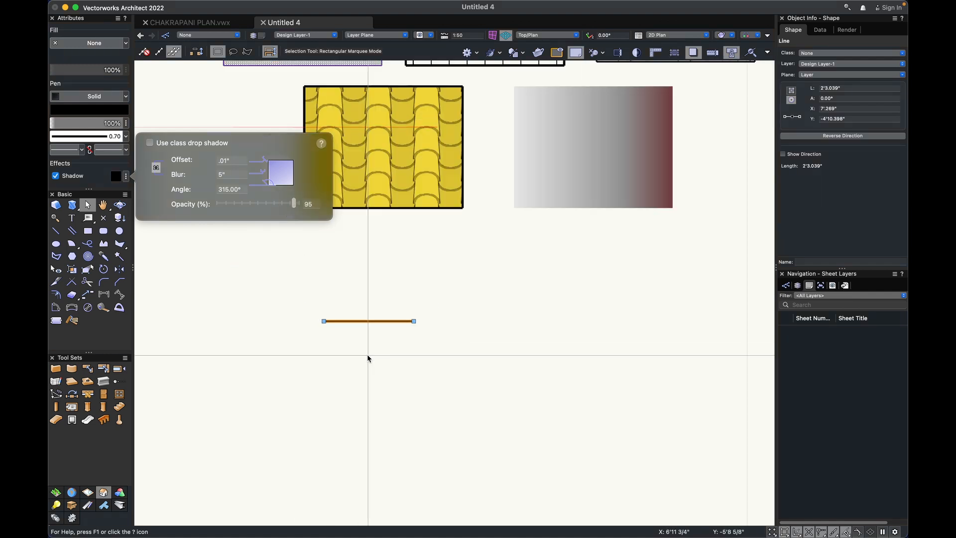
scroll(357, 337, up, 7)
scroll(381, 331, up, 2)
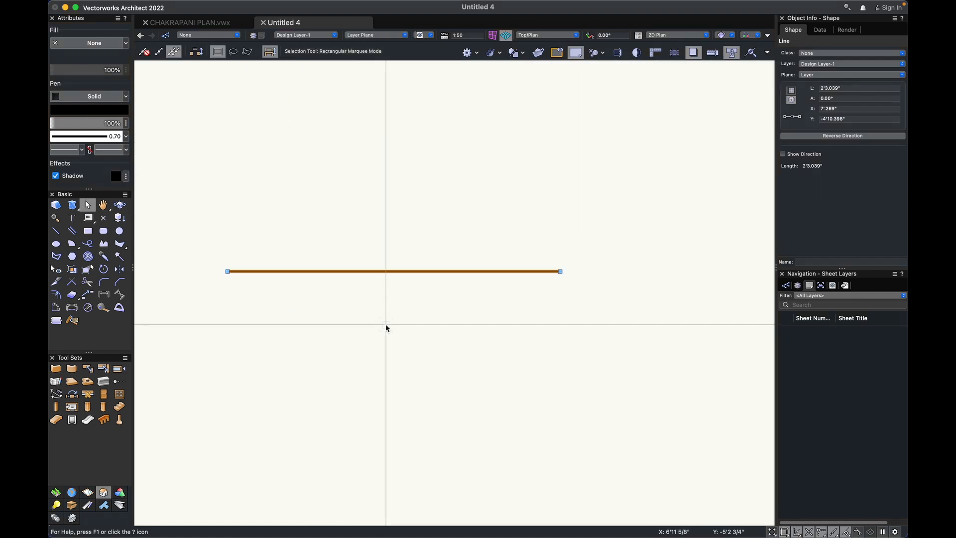
click(408, 319)
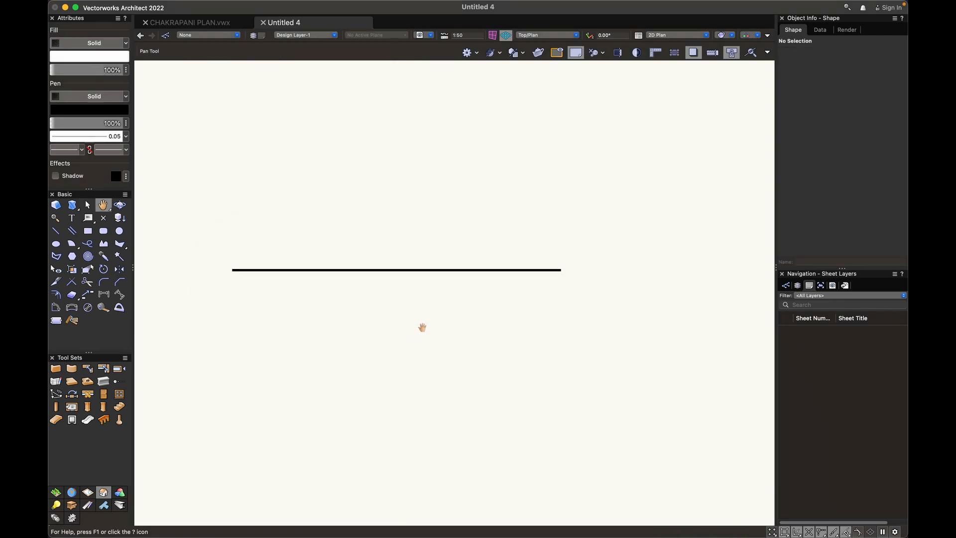
scroll(405, 308, up, 1)
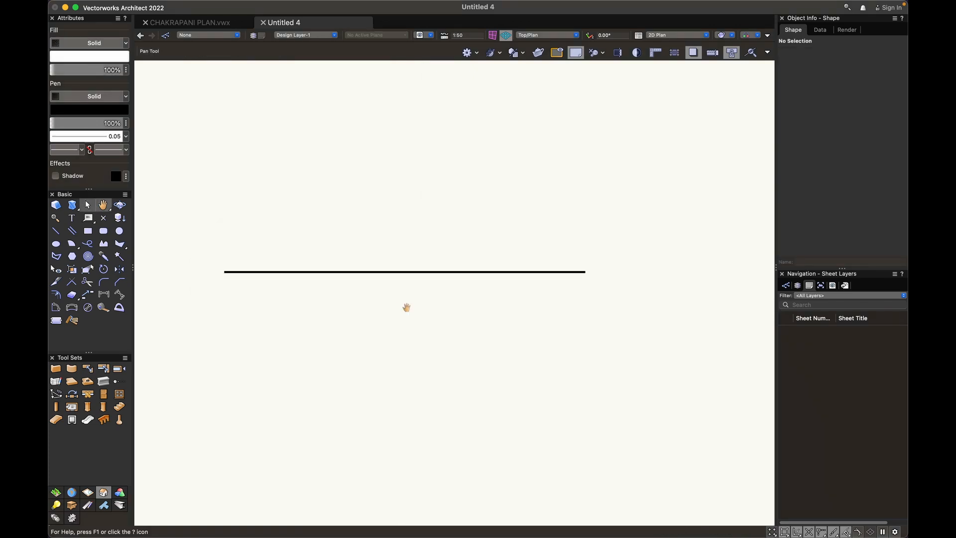
click(405, 270)
scroll(392, 295, up, 1)
click(392, 295)
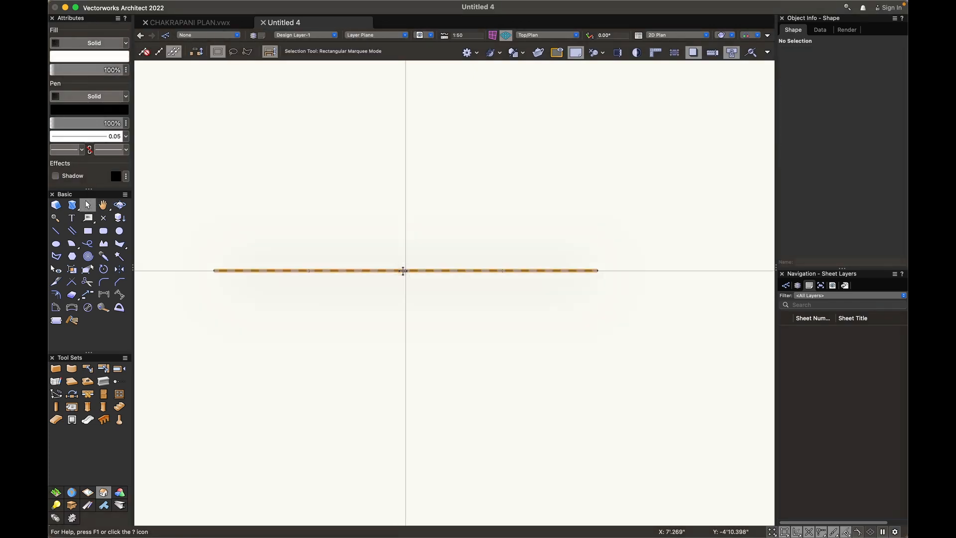
Duplicate the thick horizontal line a short distance above the original and deselect the copy
alt+drag(404, 271, 396, 189)
click(415, 254)
click(391, 189)
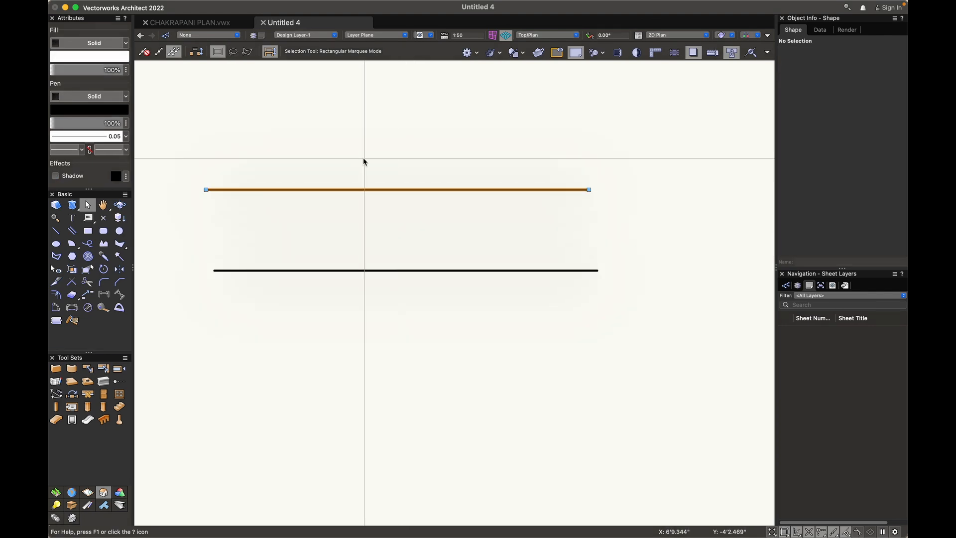
click(338, 327)
scroll(359, 335, down, 1)
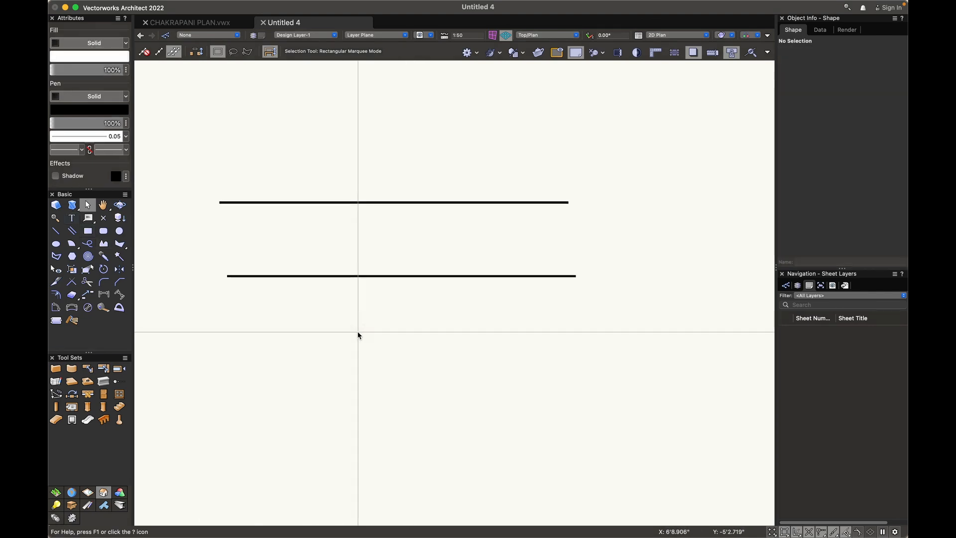
Draw a rectangle about 2'5 1/2" wide and 1'6 7/8" high below the gradient-filled rectangle and deselect it
scroll(482, 382, down, 5)
middle_drag(468, 366, 233, 478)
scroll(262, 375, down, 2)
scroll(445, 341, down, 1)
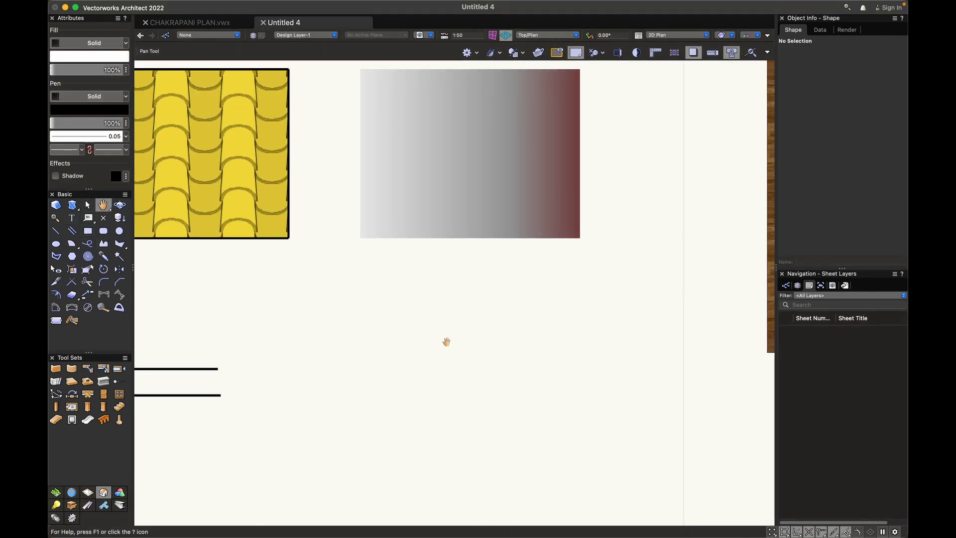
key(4)
click(498, 280)
click(363, 365)
scroll(474, 363, up, 1)
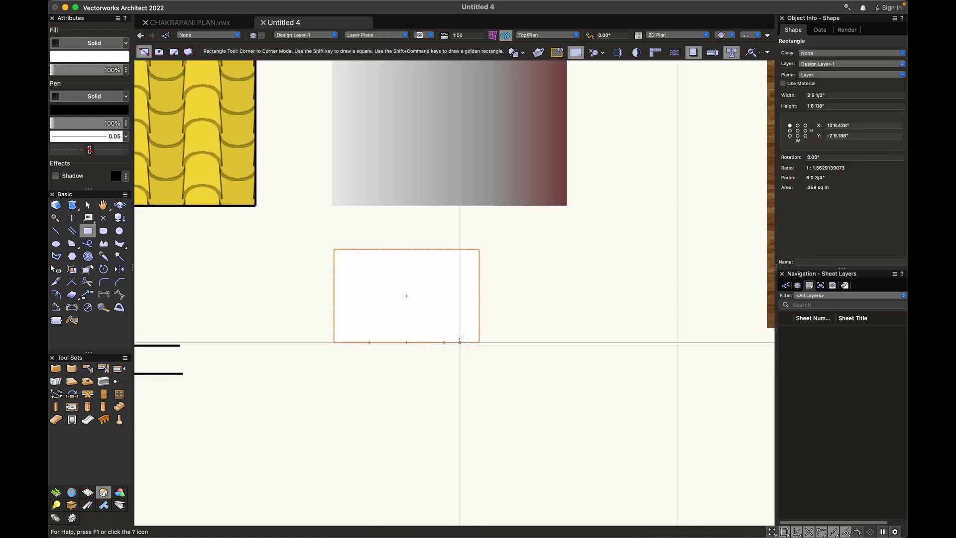
key(x)
click(486, 365)
Draw a short horizontal wall in the free space below the new white rectangle
key(9)
scroll(528, 354, down, 2)
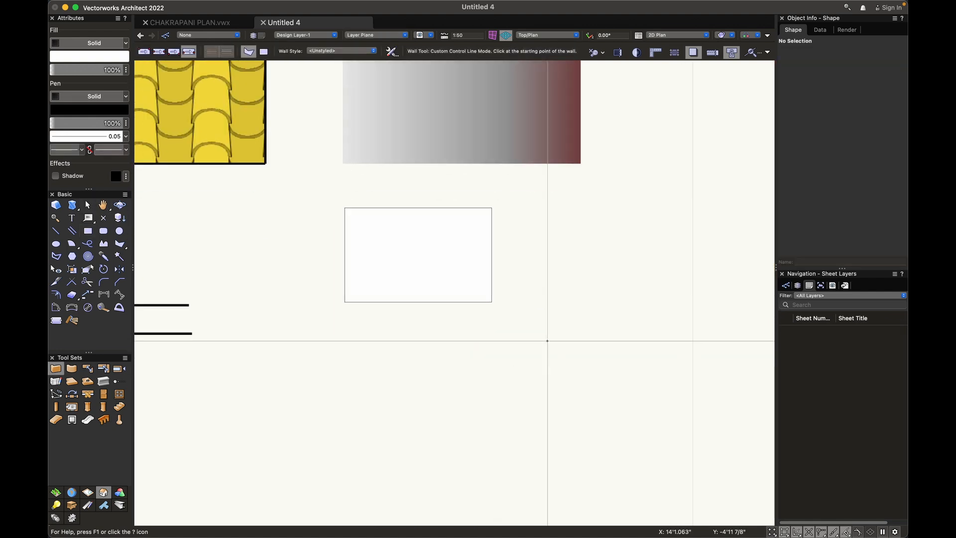
click(547, 341)
double_click(378, 346)
scroll(515, 372, up, 2)
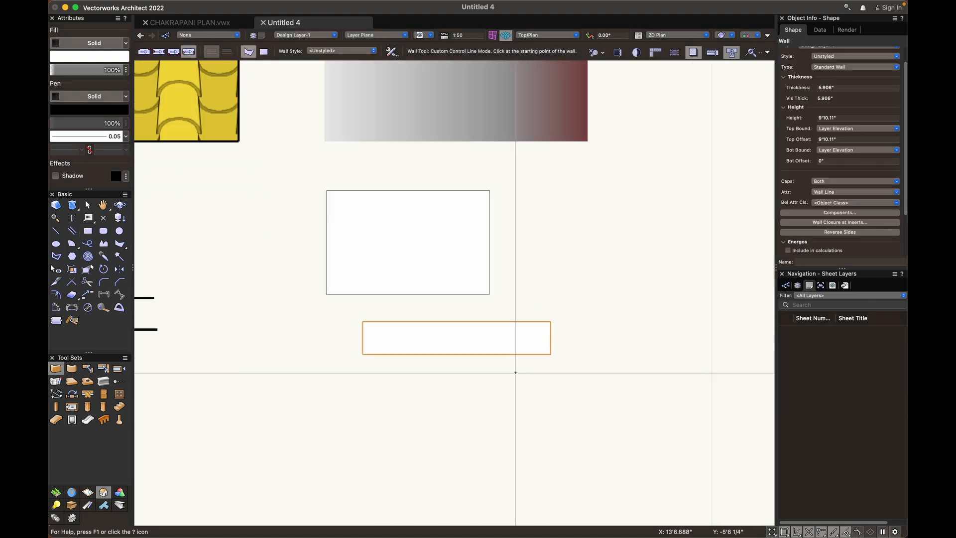
Set the pen thickness of the new wall to 0.35
key(h)
key(9)
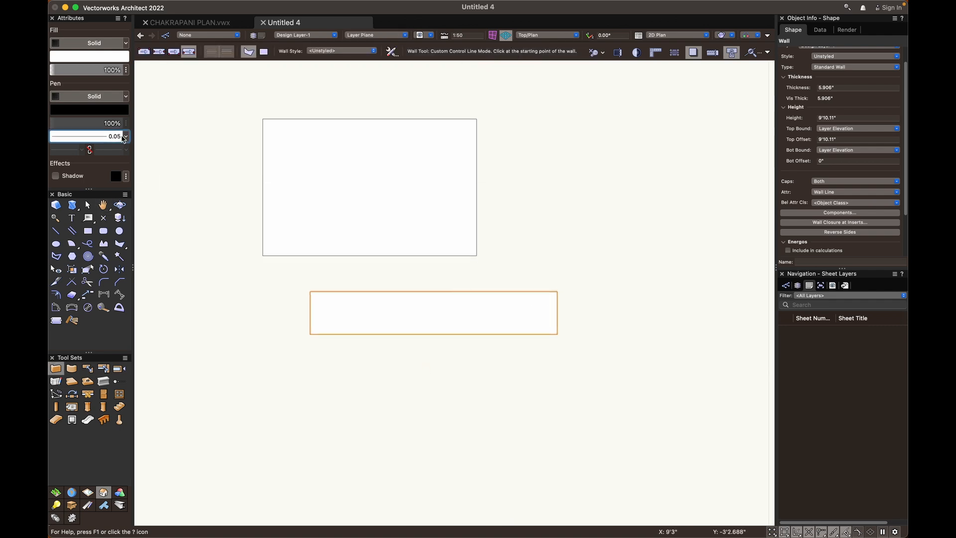
click(125, 137)
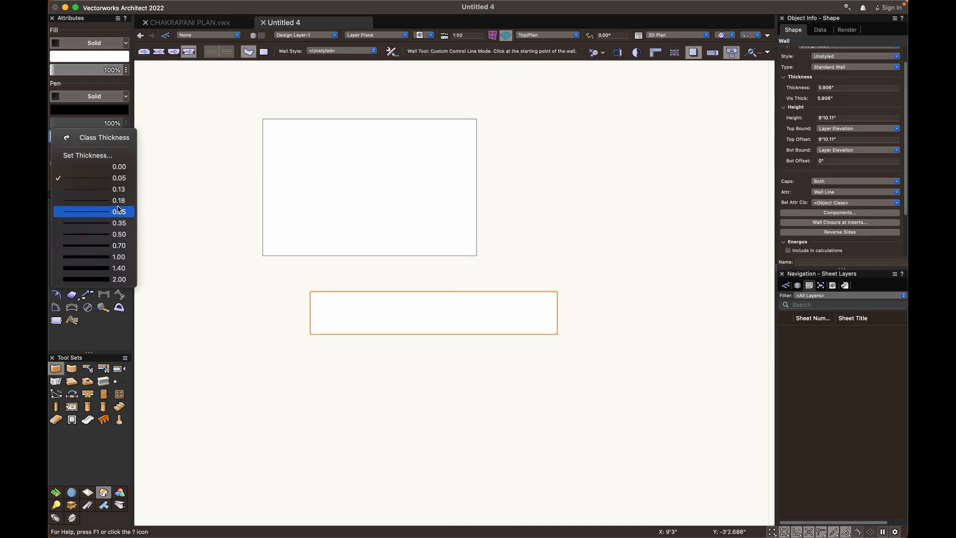
click(118, 212)
click(124, 137)
click(384, 369)
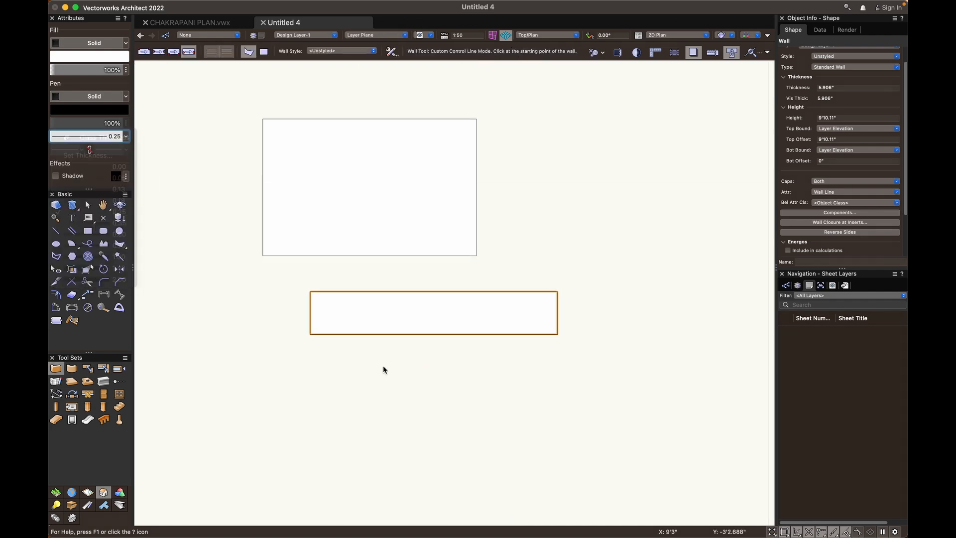
scroll(418, 356, up, 1)
key(x)
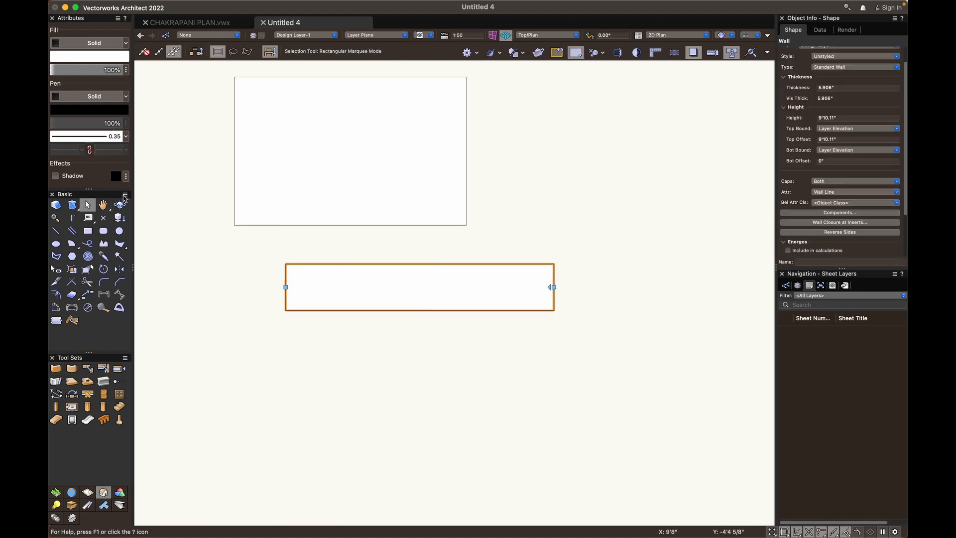
Give the wall a drop shadow with 48% opacity and deselect the wall
click(55, 178)
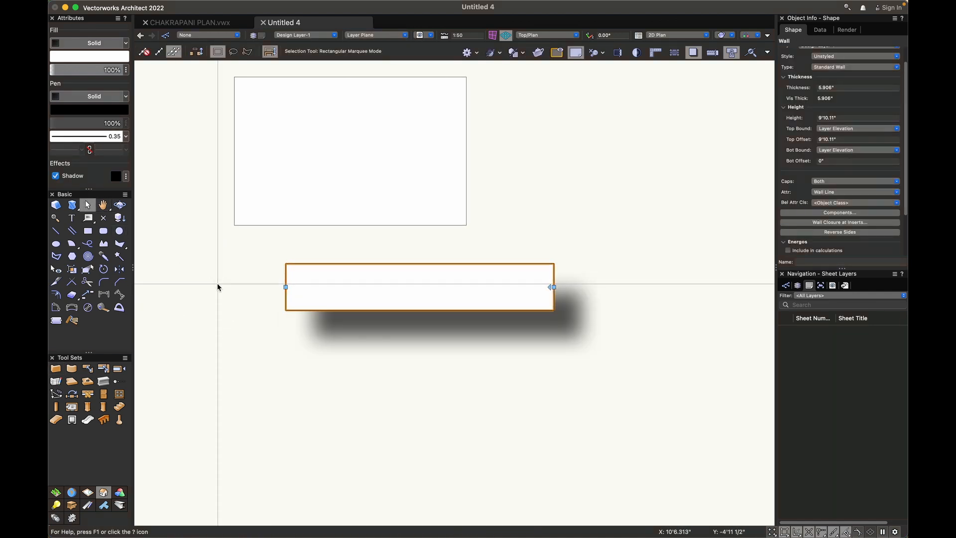
click(357, 373)
scroll(391, 376, down, 2)
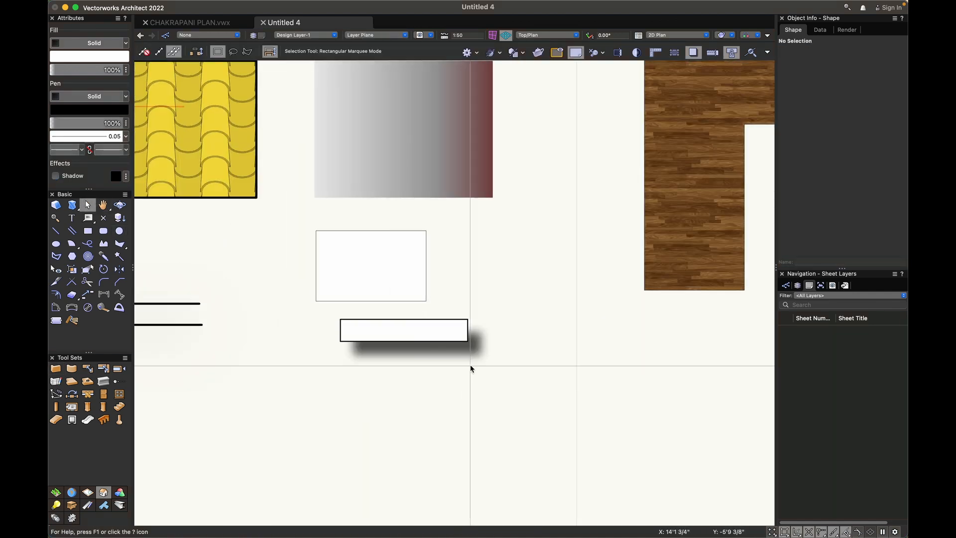
scroll(390, 383, up, 1)
click(386, 284)
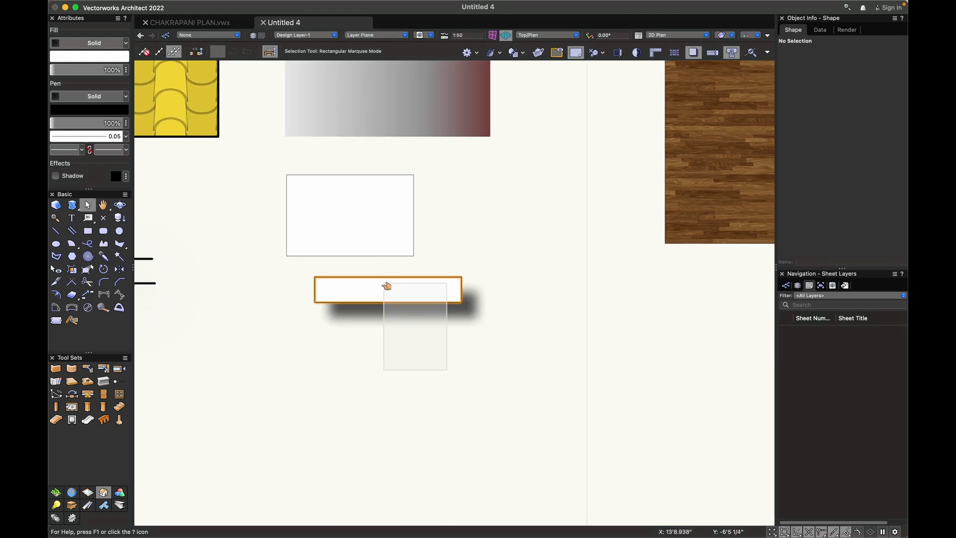
click(126, 178)
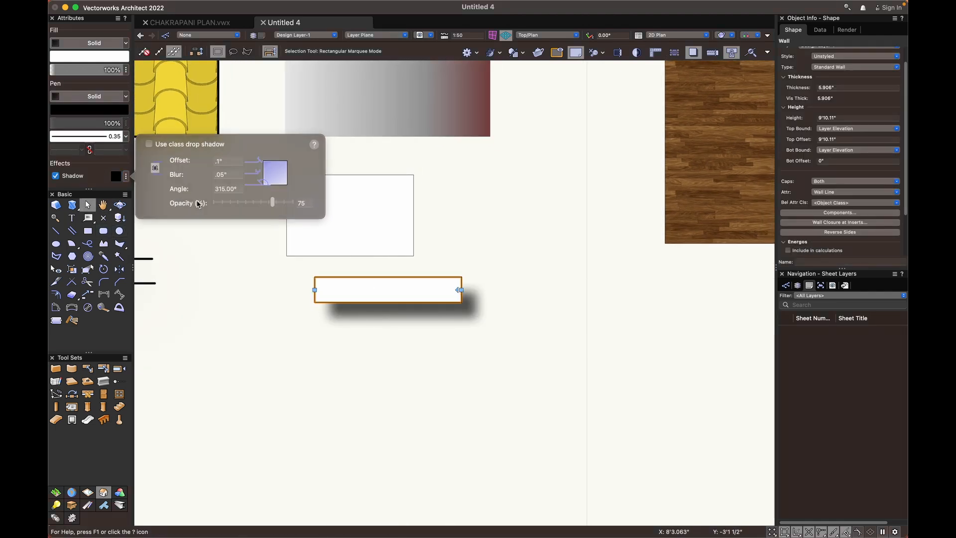
mouse_move(261, 205)
mouse_down()
mouse_move(234, 208)
mouse_move(256, 204)
mouse_up()
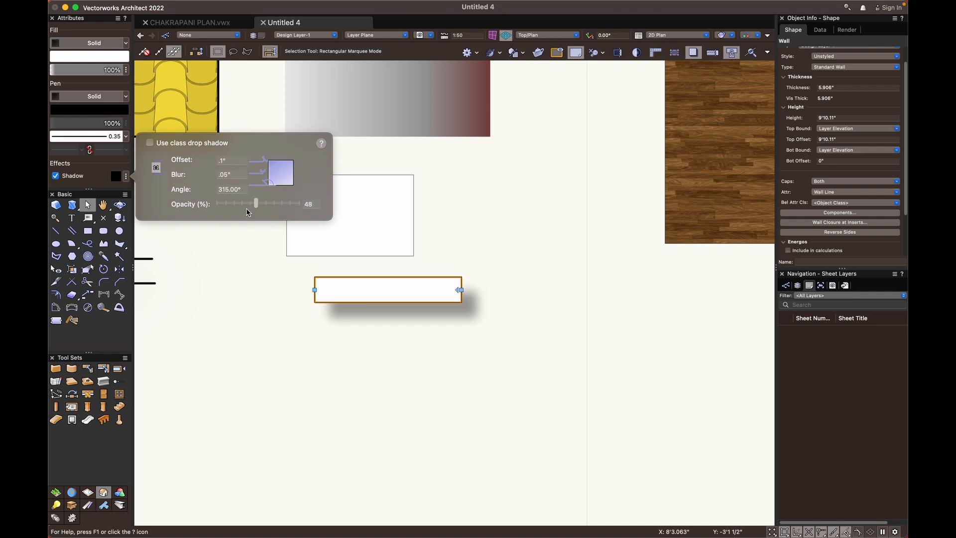
click(333, 348)
scroll(459, 382, down, 5)
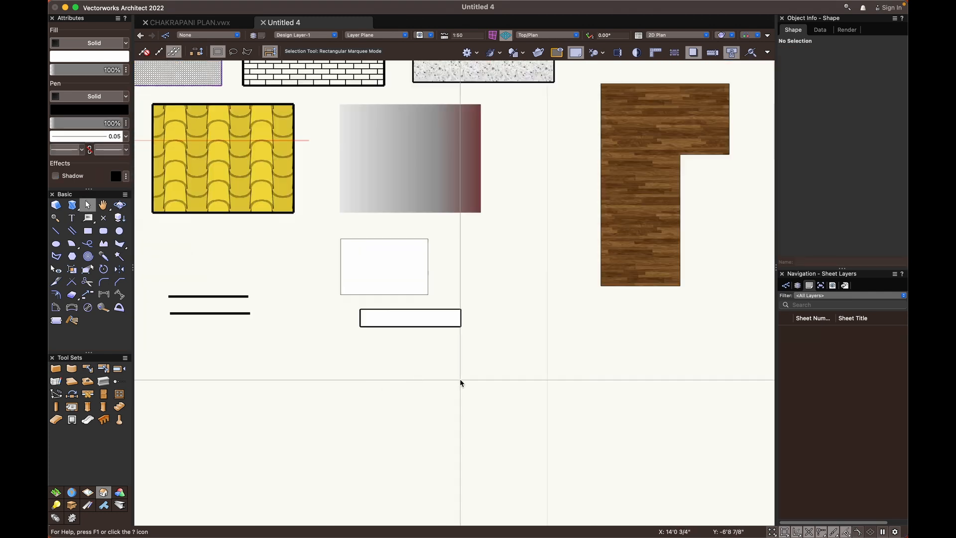
Stretch the wall's right end horizontally well past the wood-filled polyline and deselect the wall
scroll(463, 356, down, 3)
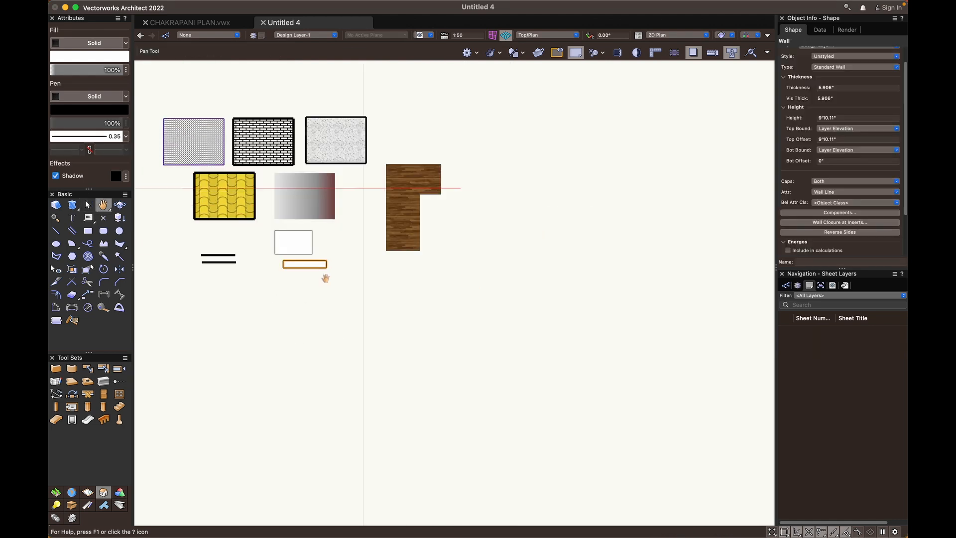
drag(634, 258, 691, 259)
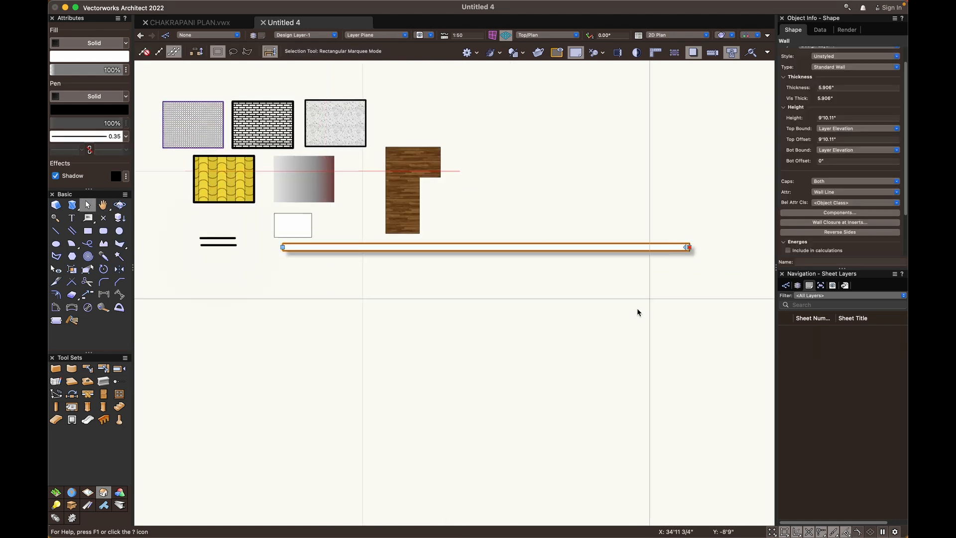
click(570, 316)
scroll(608, 297, up, 3)
scroll(625, 289, down, 1)
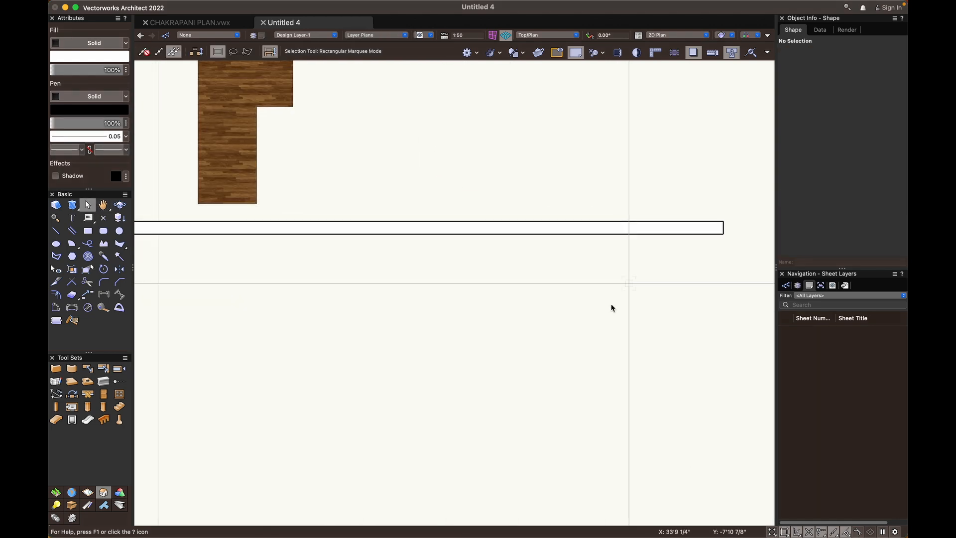
mouse_move(608, 307)
middle_down()
mouse_move(621, 309)
mouse_move(611, 322)
middle_up()
scroll(615, 314, down, 1)
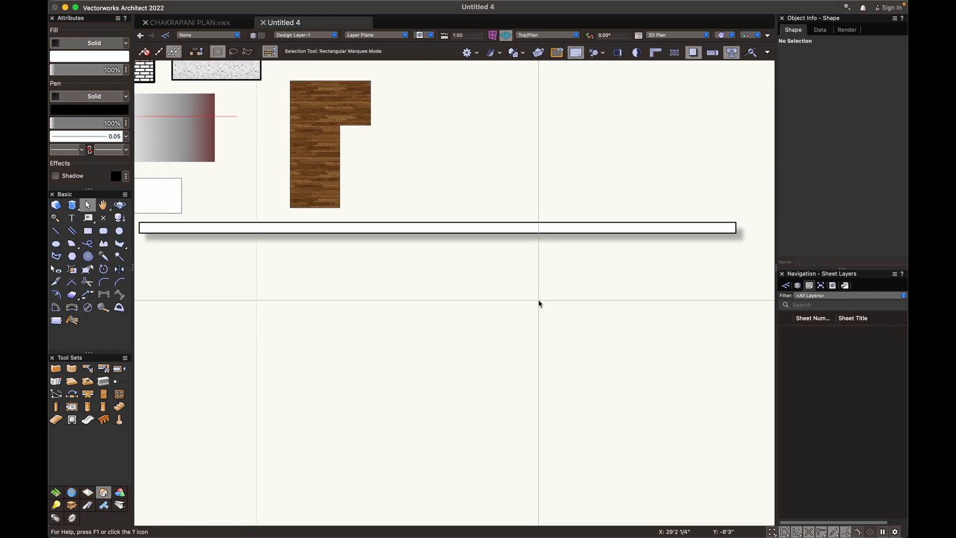
Turn off the display of drop shadows for the whole drawing
click(518, 228)
scroll(518, 313, left, 5)
click(529, 326)
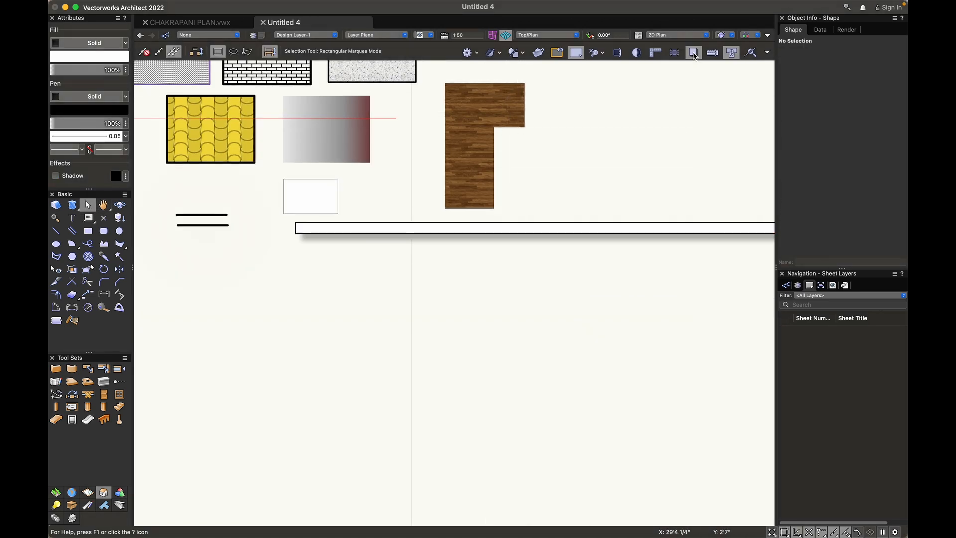
click(694, 53)
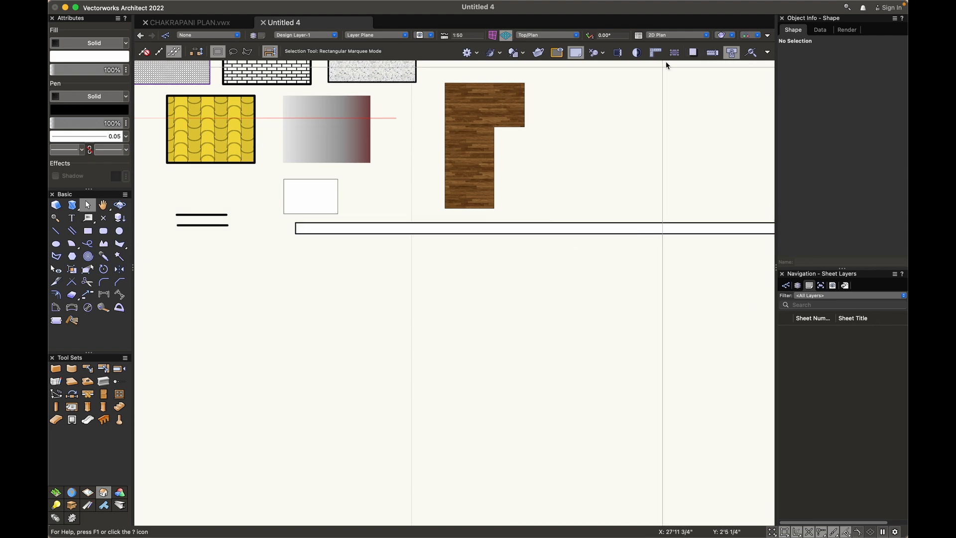
click(690, 58)
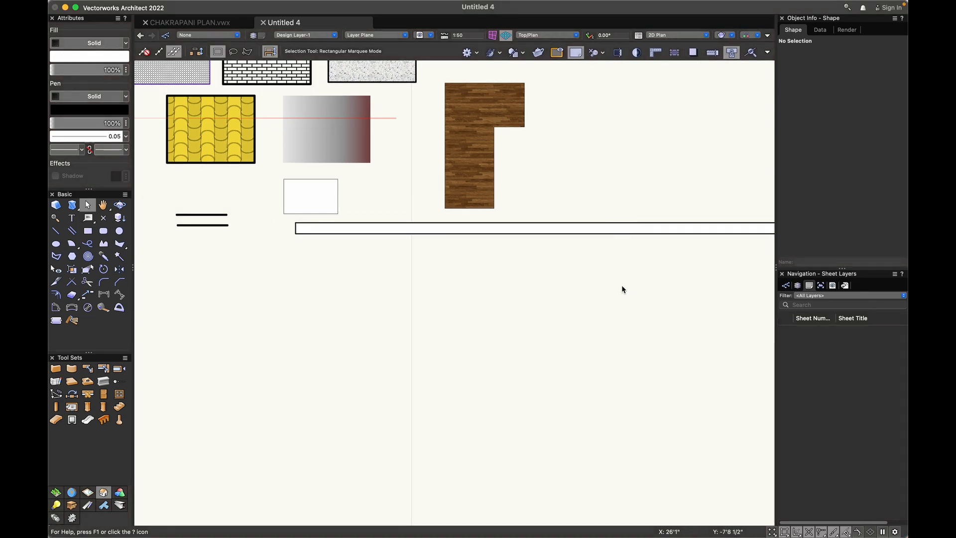
Delete the long horizontal wall below the white rectangle
click(593, 224)
key(Delete)
drag(247, 202, 344, 331)
key(x)
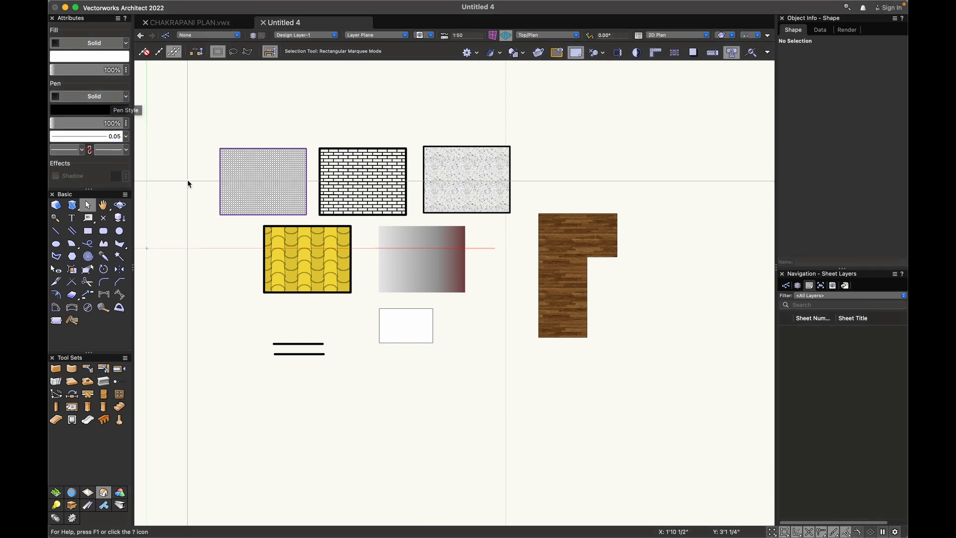
Review the drawn lines, the filled rectangles and the wood-filled polyline
scroll(418, 341, right, 2)
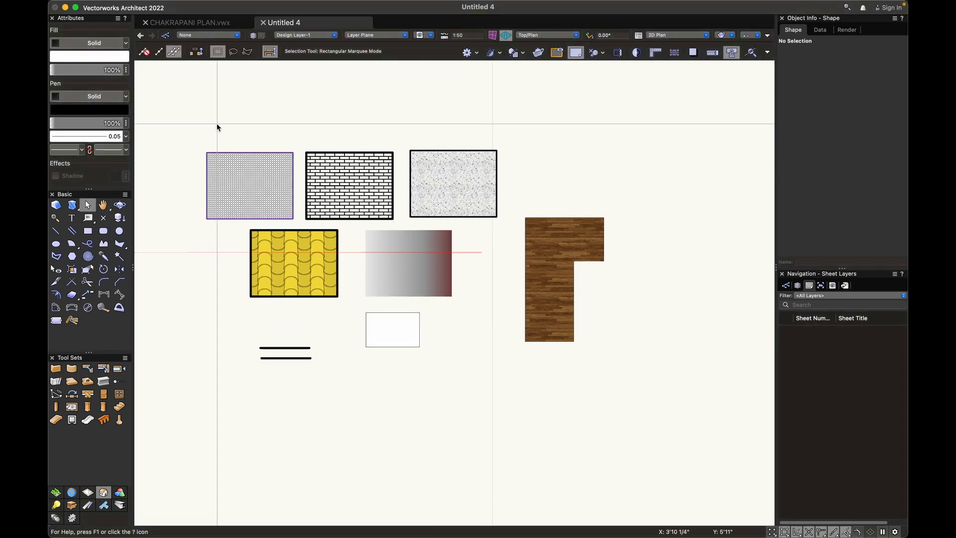
middle_drag(218, 126, 222, 130)
scroll(300, 279, up, 2)
middle_drag(299, 279, 308, 289)
middle_drag(222, 340, 222, 345)
scroll(223, 348, up, 1)
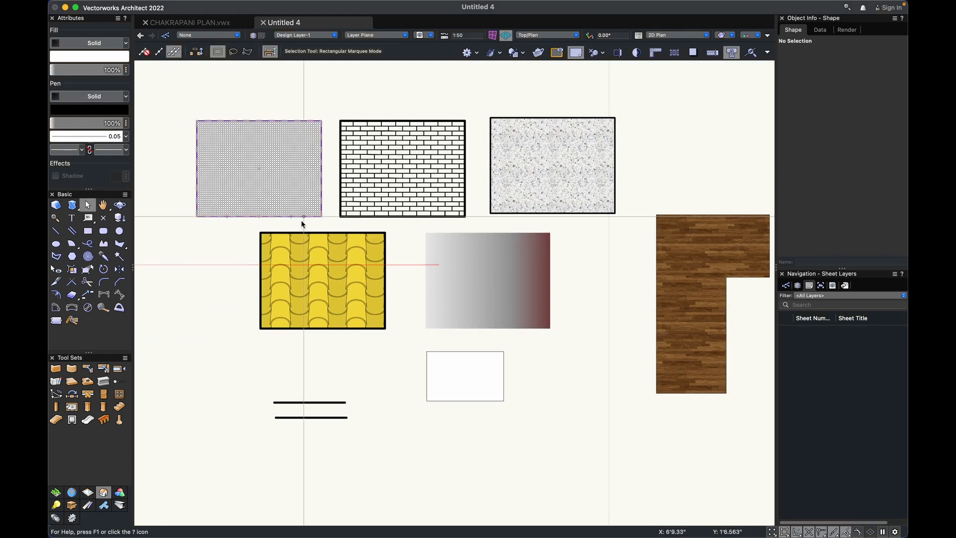
scroll(302, 214, left, 1)
Switch to the CHAKRAPANI PLAN.vwx drawing and make Design Layer-1 active
click(195, 24)
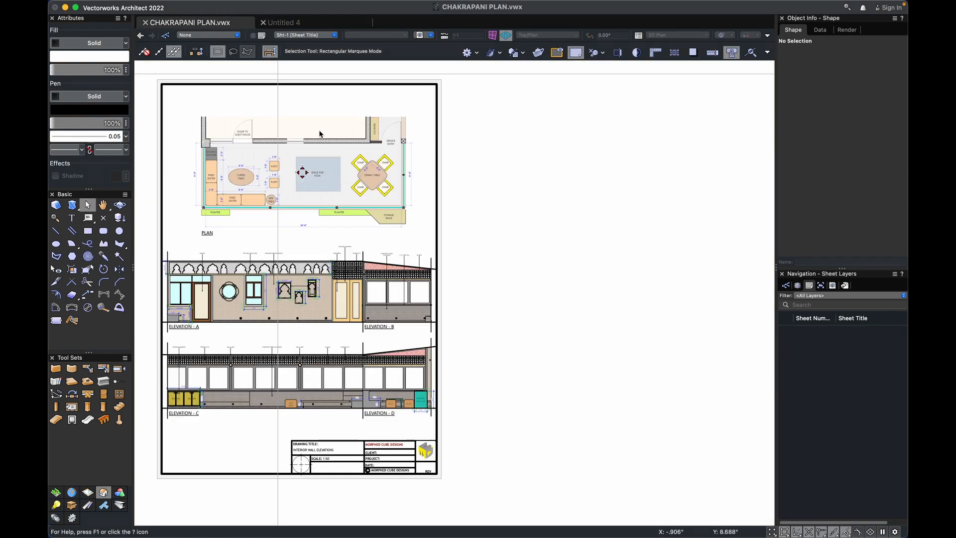
middle_drag(558, 312, 601, 293)
click(796, 286)
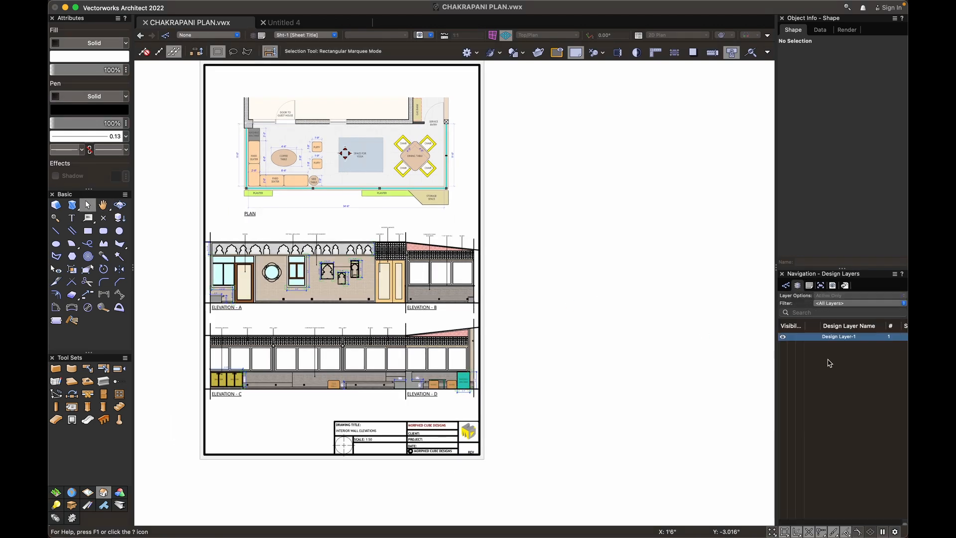
click(813, 337)
scroll(478, 413, down, 2)
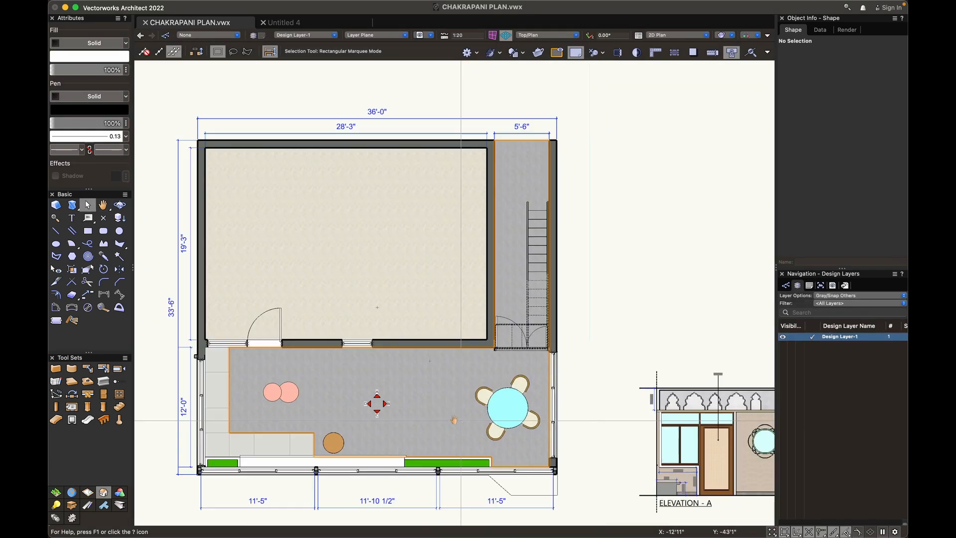
Examine the floor plan and the fills used in Elevations A to D
middle_drag(498, 413, 370, 252)
middle_drag(619, 377, 381, 335)
scroll(381, 335, down, 1)
middle_drag(449, 338, 418, 335)
scroll(481, 311, up, 1)
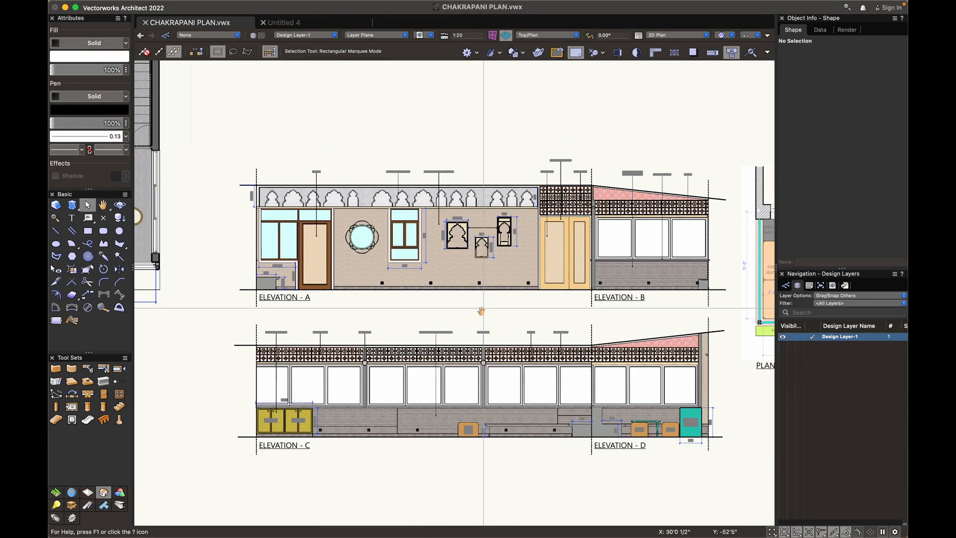
middle_drag(480, 312, 472, 316)
scroll(459, 306, up, 2)
middle_drag(384, 301, 391, 302)
scroll(485, 307, up, 8)
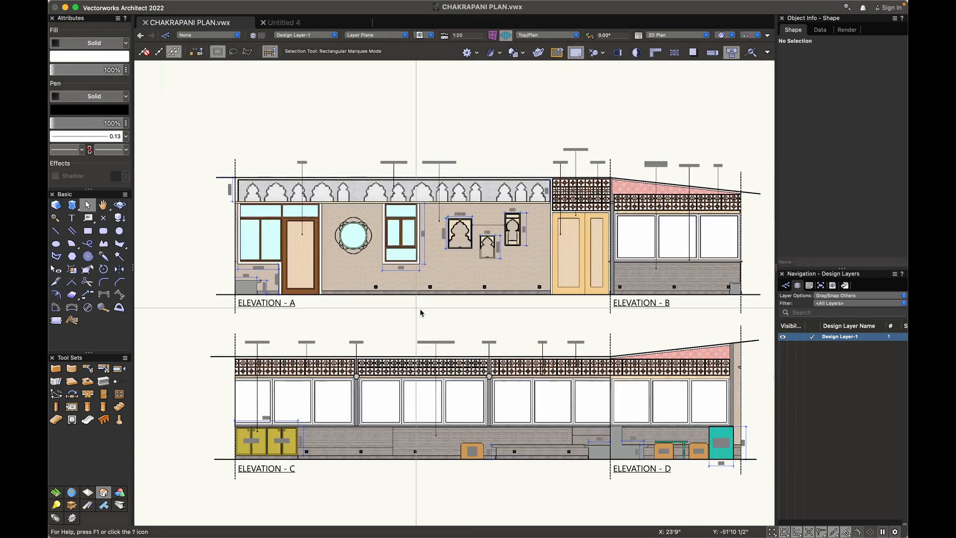
Inspect the image fill of the tiled wall polyline in Elevation A, leaving its image resource as it is
scroll(269, 289, up, 6)
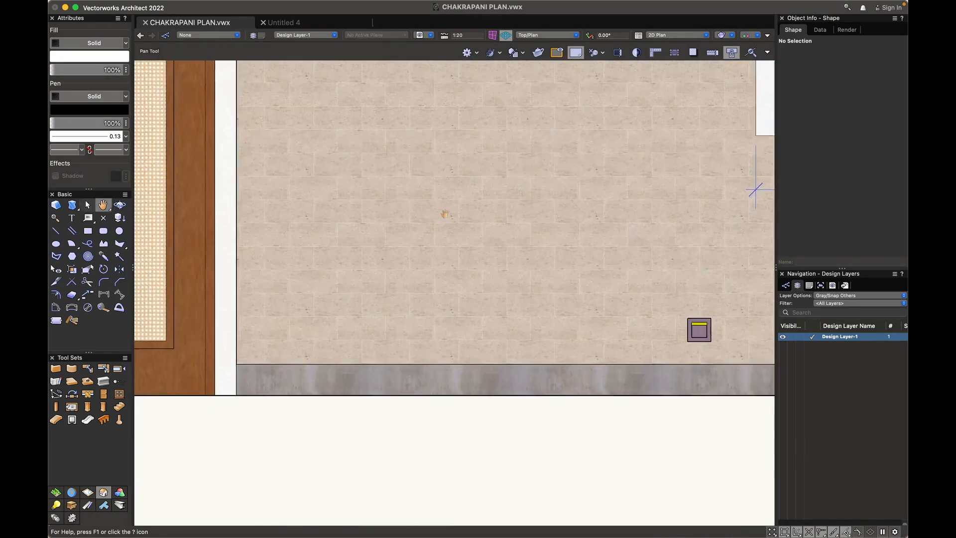
middle_drag(390, 279, 423, 313)
click(155, 126)
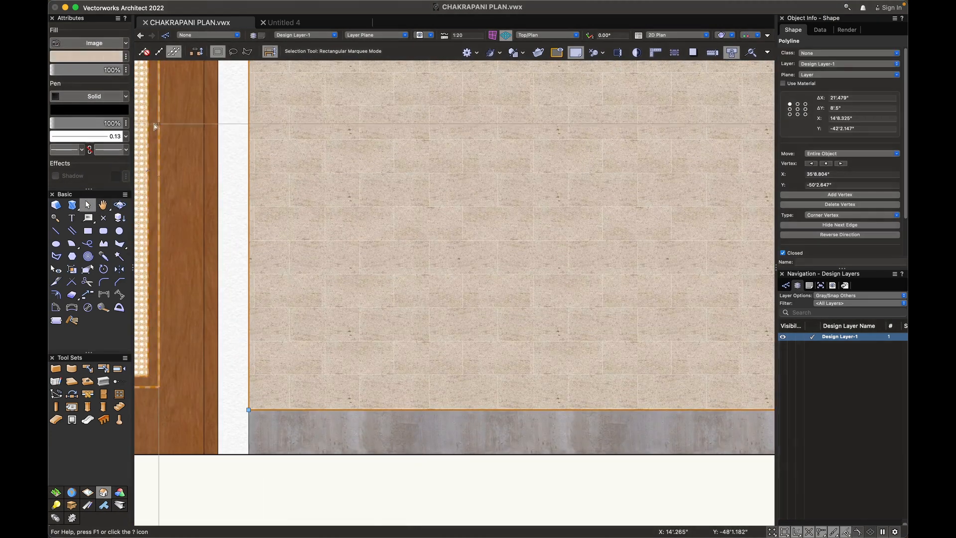
click(95, 54)
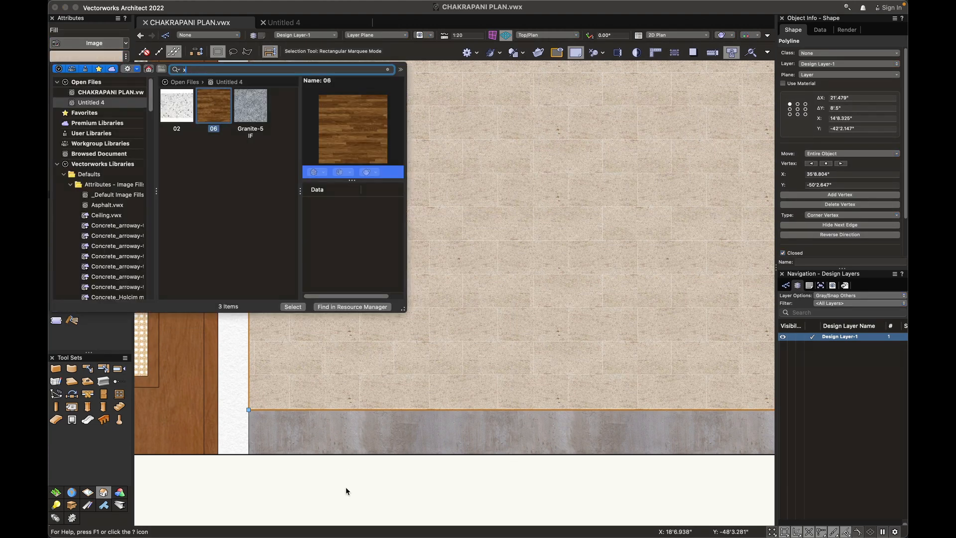
click(346, 490)
click(353, 485)
key(h)
drag(467, 354, 348, 264)
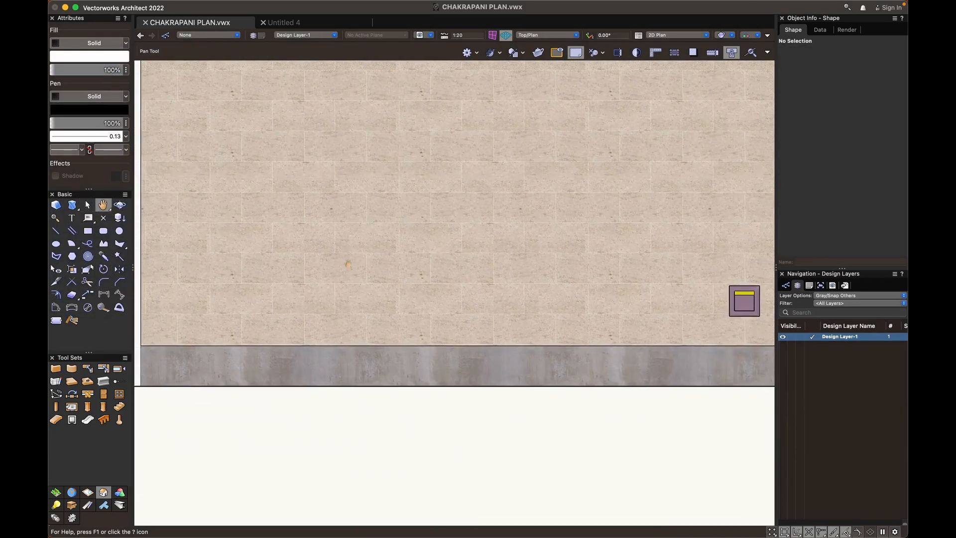
Examine the wall tile, skirting, wood and cane mesh fills around the door and along the wall in Elevation A
scroll(347, 264, down, 3)
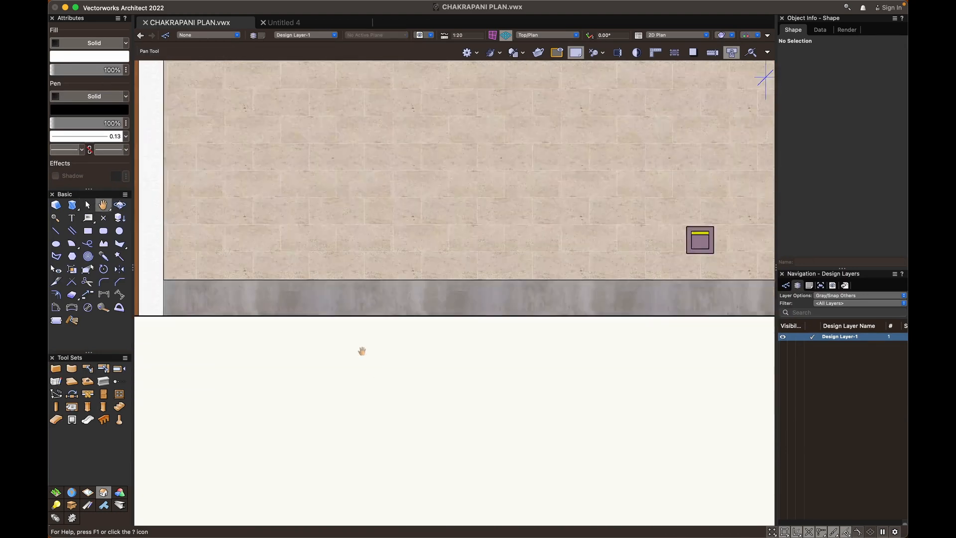
scroll(362, 351, down, 2)
key(x)
scroll(435, 342, up, 5)
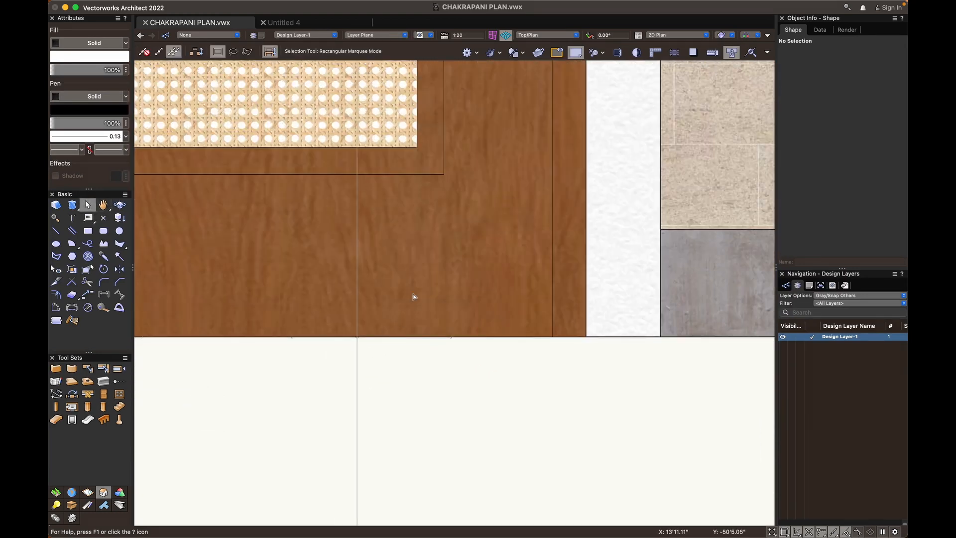
scroll(413, 293, down, 4)
middle_drag(383, 336, 463, 455)
scroll(463, 455, down, 1)
middle_drag(276, 441, 499, 426)
middle_drag(297, 403, 475, 405)
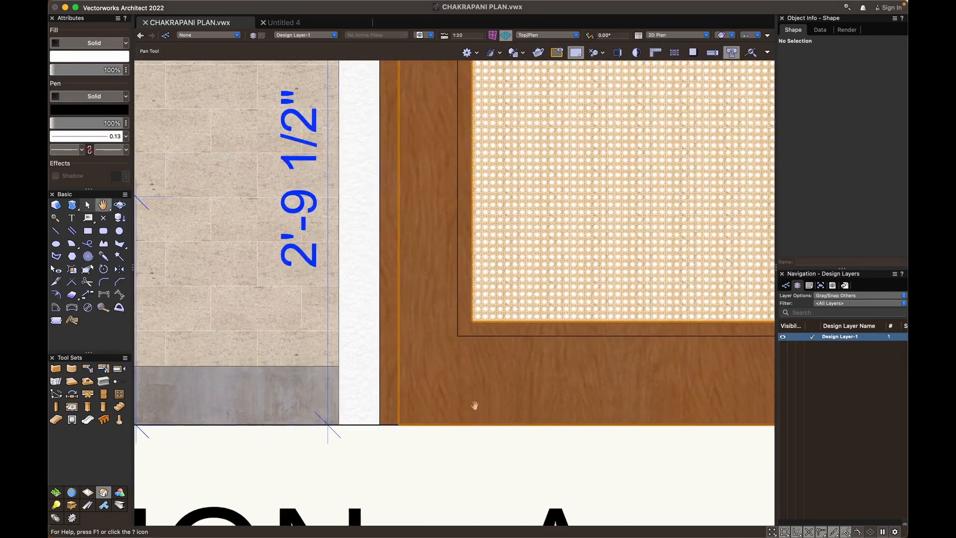
scroll(475, 405, down, 6)
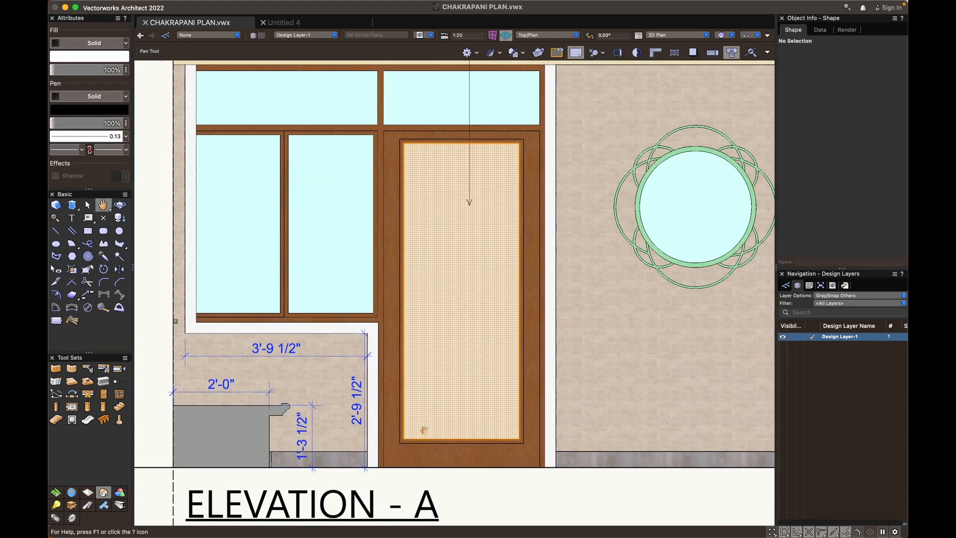
scroll(422, 434, down, 3)
middle_drag(490, 437, 204, 408)
middle_drag(409, 422, 302, 400)
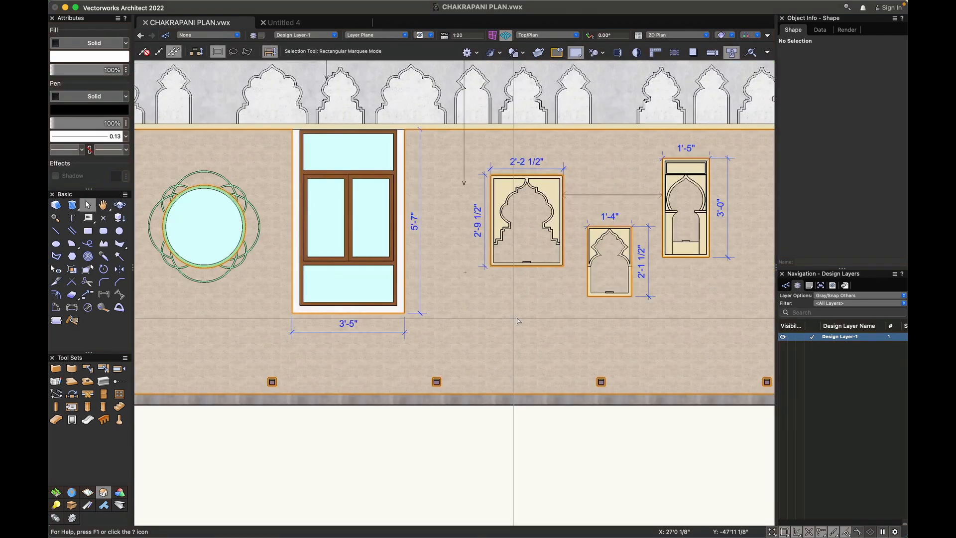
Inspect the image fill of the concrete-finish wall polyline behind the side table in Elevation C, leaving nothing selected
scroll(516, 319, down, 3)
middle_drag(515, 319, 374, 152)
middle_drag(478, 439, 371, 261)
middle_drag(533, 324, 420, 363)
scroll(346, 345, up, 5)
mouse_move(346, 344)
middle_down()
mouse_move(571, 343)
mouse_move(547, 324)
middle_up()
scroll(349, 358, up, 4)
middle_drag(182, 308, 445, 352)
scroll(434, 352, up, 2)
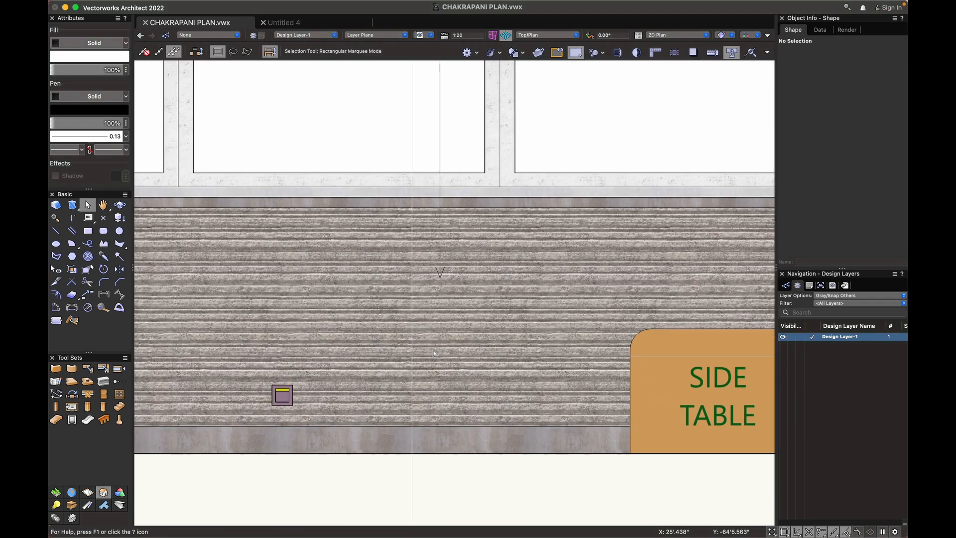
click(433, 353)
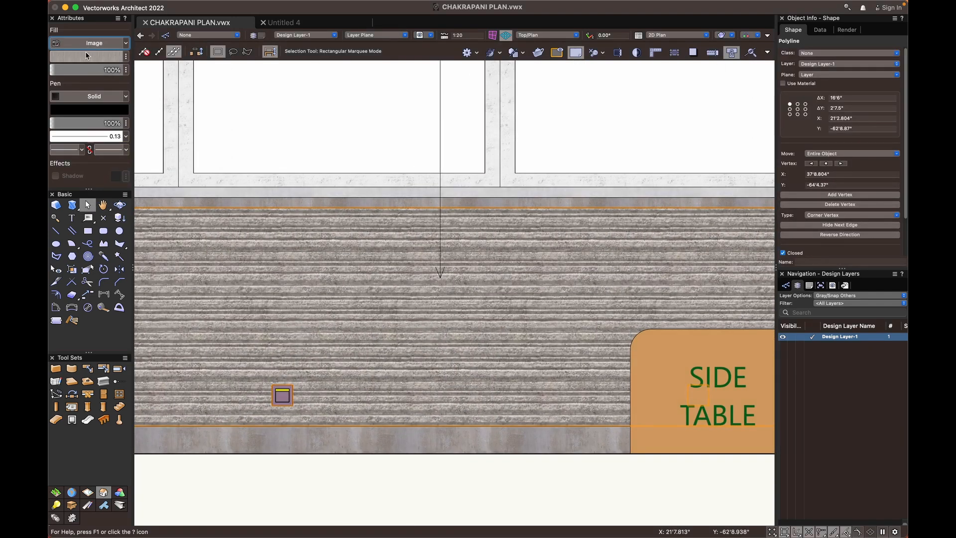
middle_drag(375, 292, 150, 344)
scroll(405, 390, down, 5)
scroll(405, 390, up, 2)
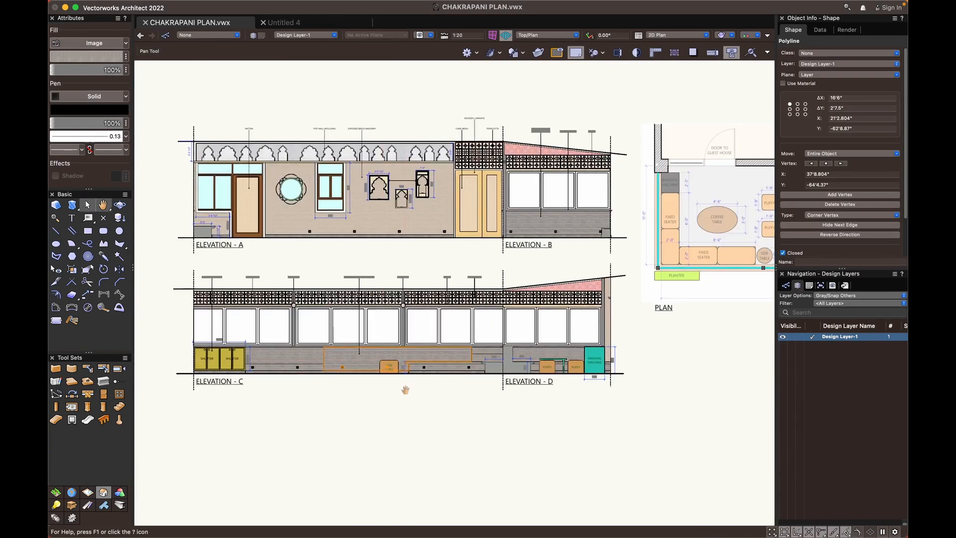
scroll(352, 274, up, 3)
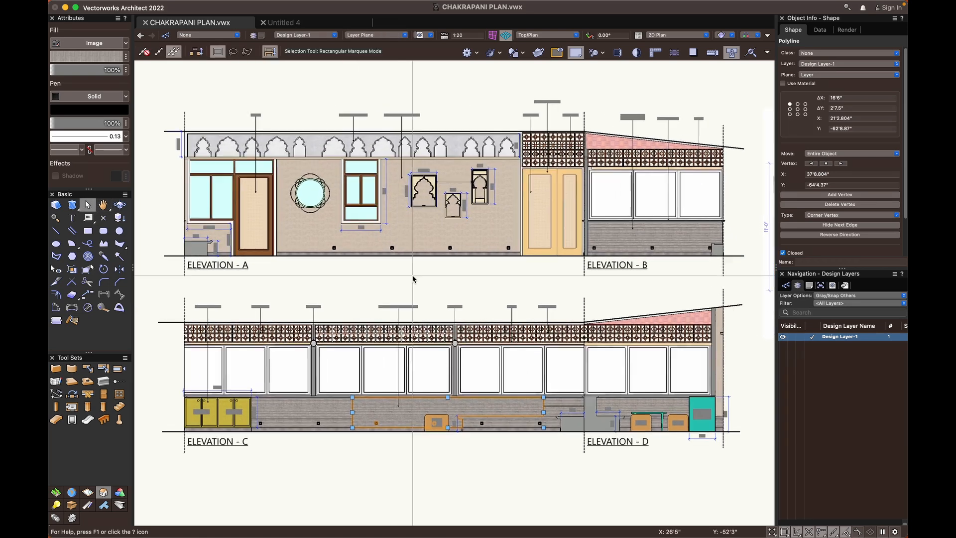
click(409, 285)
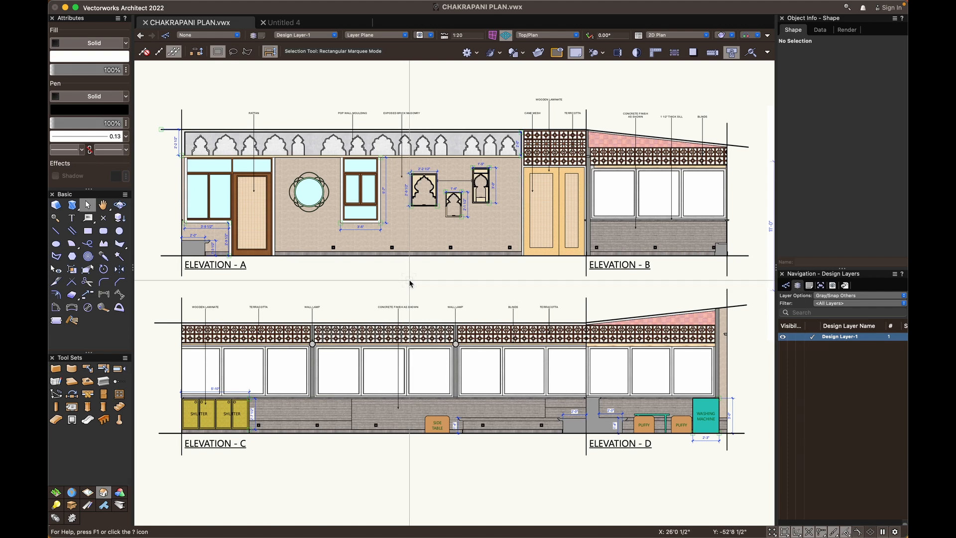
Examine the floor, furniture and planter fills in the floor plan and compare them with the elevations
middle_drag(407, 284, 604, 290)
middle_drag(284, 277, 663, 360)
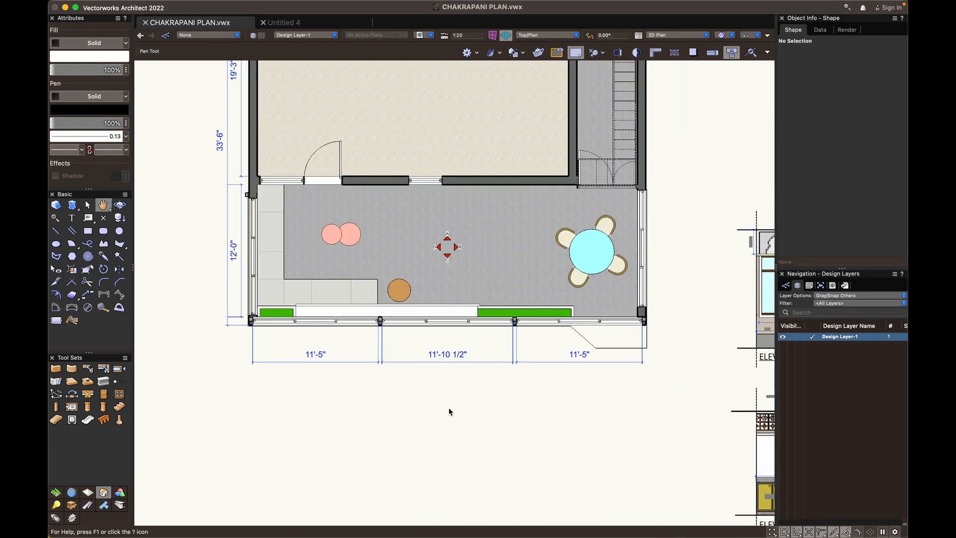
mouse_move(450, 411)
middle_down()
mouse_move(417, 474)
mouse_move(443, 469)
middle_up()
scroll(438, 462, down, 1)
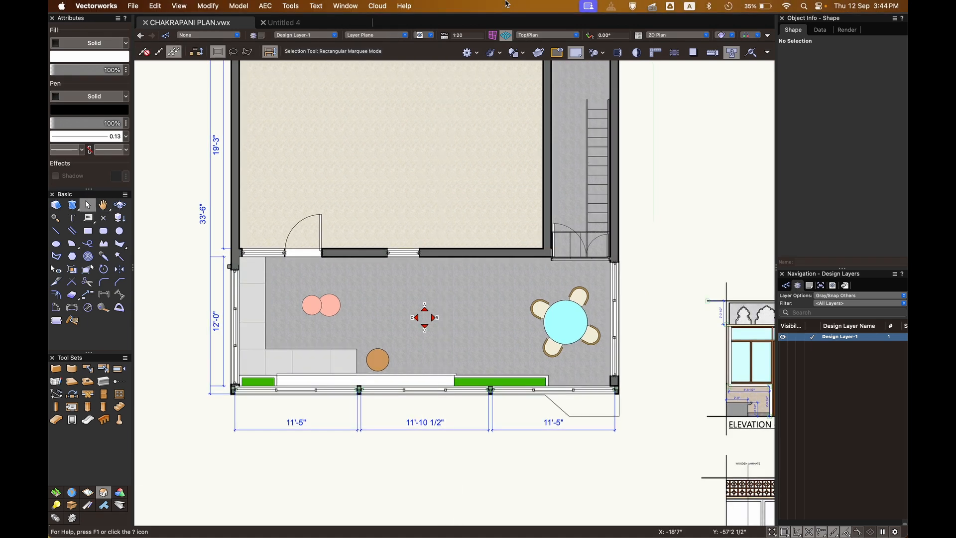
middle_drag(675, 186, 632, 238)
drag(632, 238, 345, 219)
scroll(346, 219, down, 2)
middle_drag(409, 229, 252, 157)
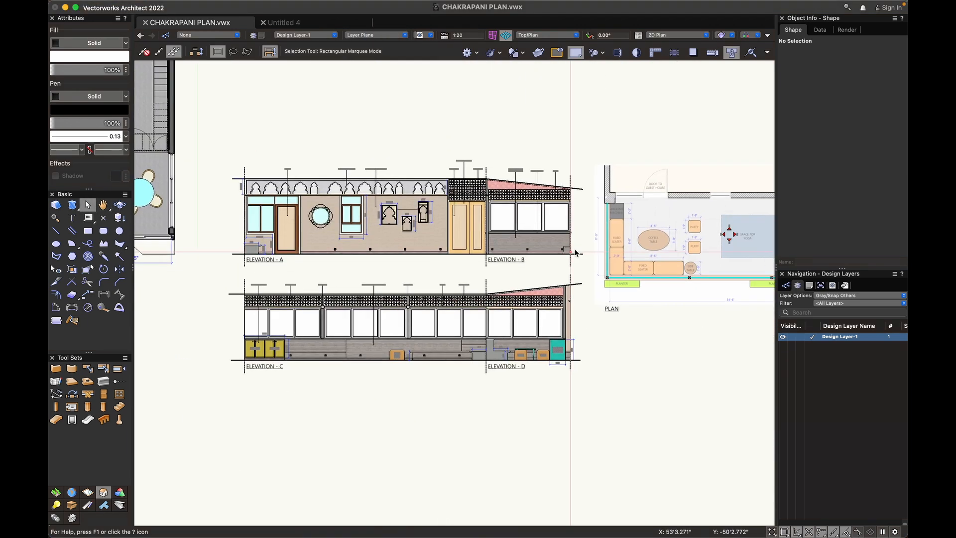
middle_drag(545, 253, 407, 251)
Switch to the Untitled 4 drawing and review the wood-filled polyline and the filled rectangles
click(291, 22)
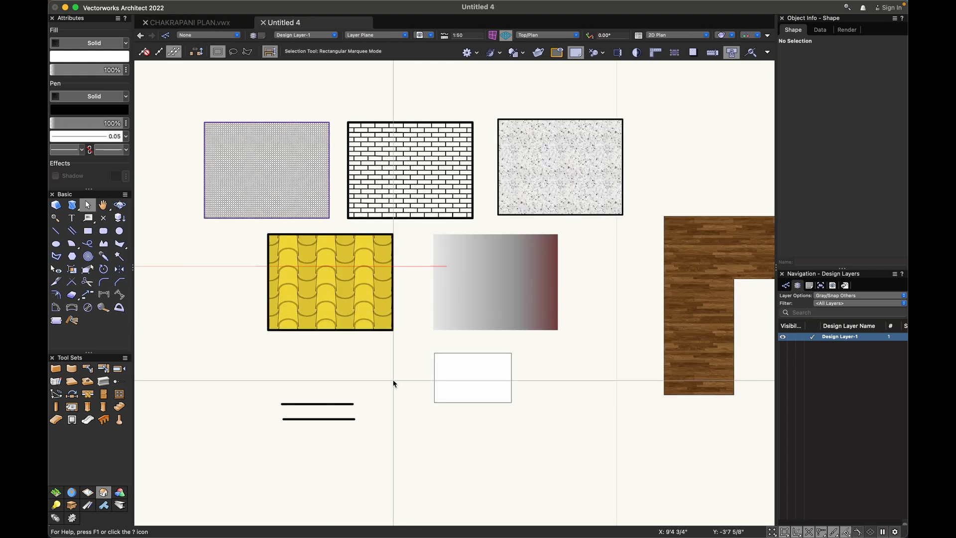
scroll(377, 378, right, 5)
scroll(454, 367, up, 5)
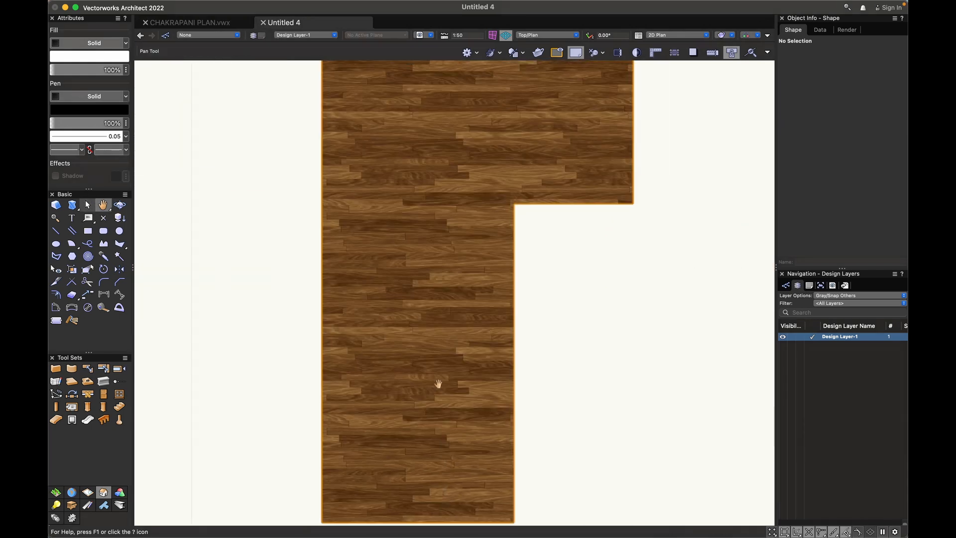
scroll(566, 315, down, 4)
middle_drag(526, 322, 576, 348)
middle_drag(412, 346, 481, 359)
middle_drag(415, 380, 570, 385)
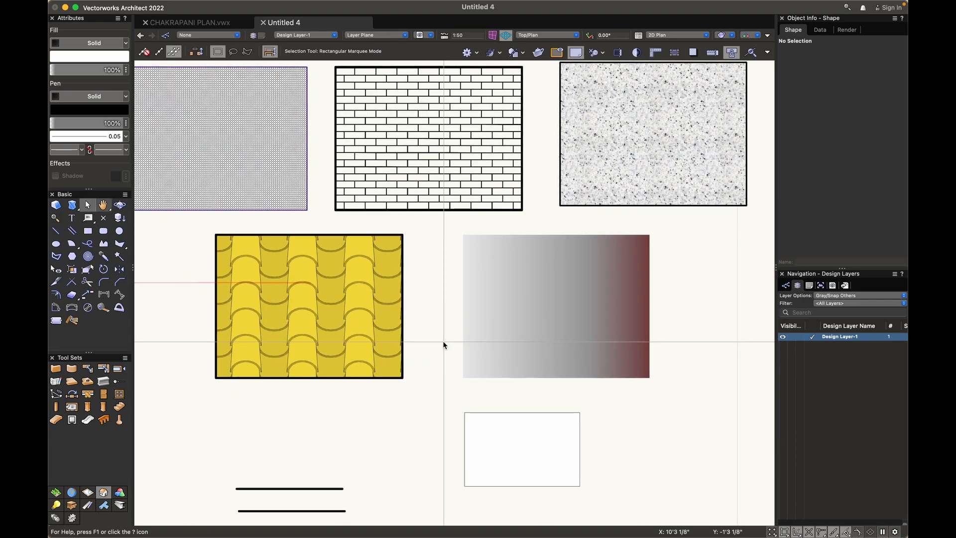